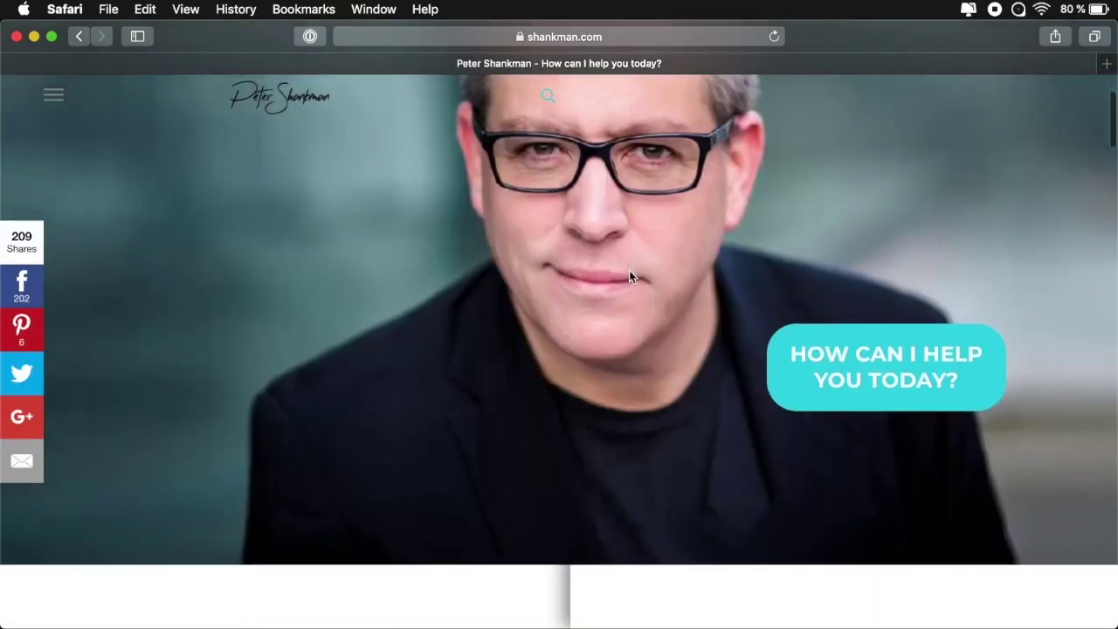
Look through the website's home page from the header photo down to the Books section.
scroll(629, 276, "down", 5)
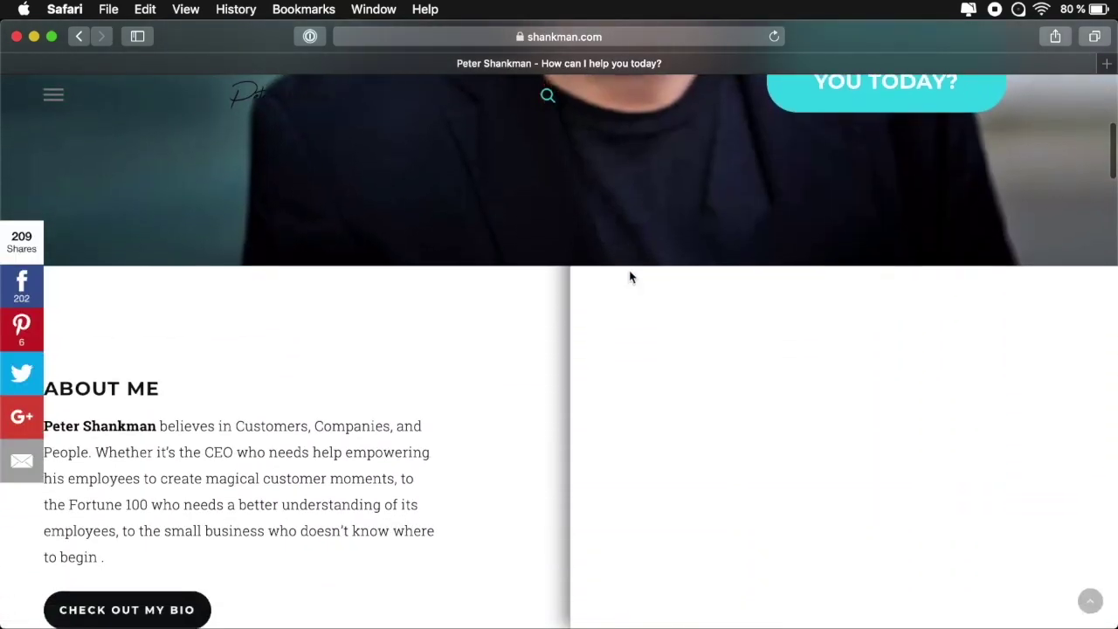
scroll(629, 276, "down", 6)
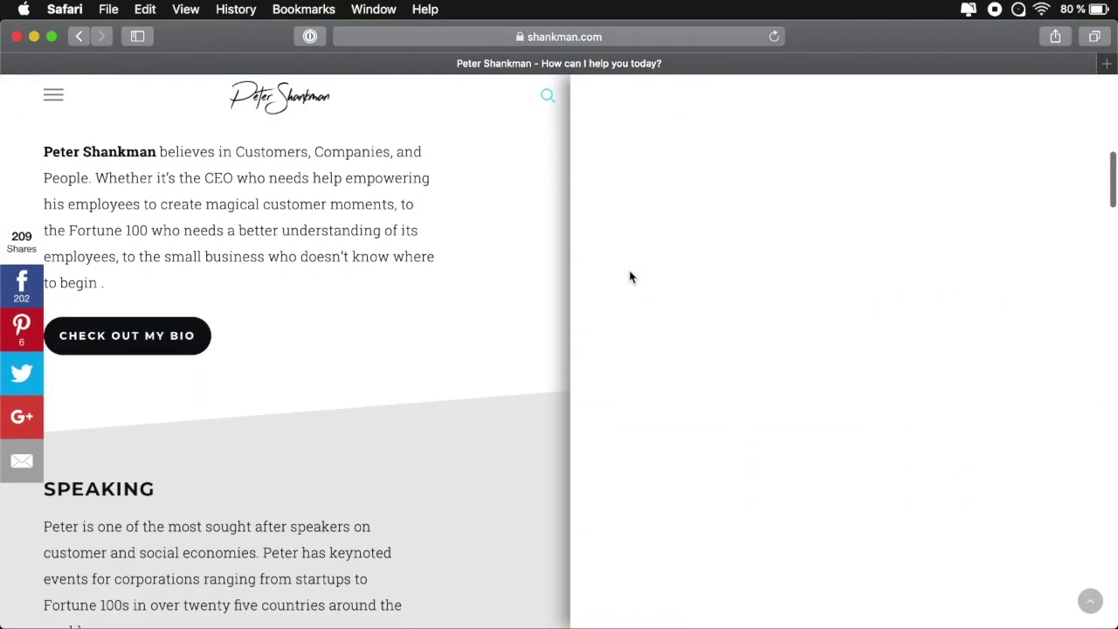
scroll(630, 276, "down", 10)
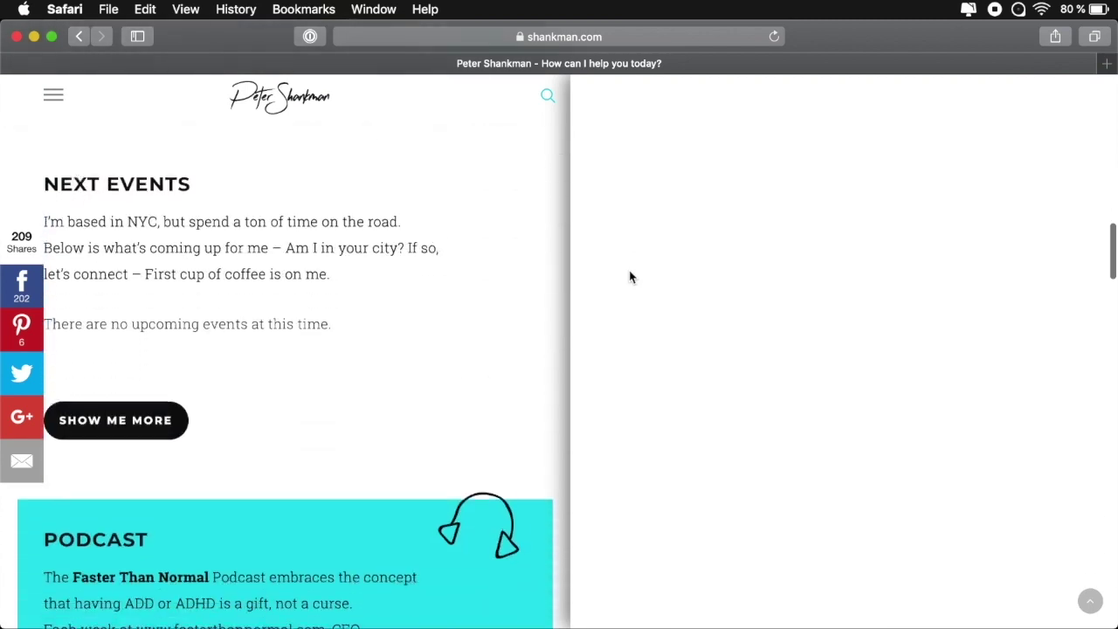
scroll(629, 276, "down", 8)
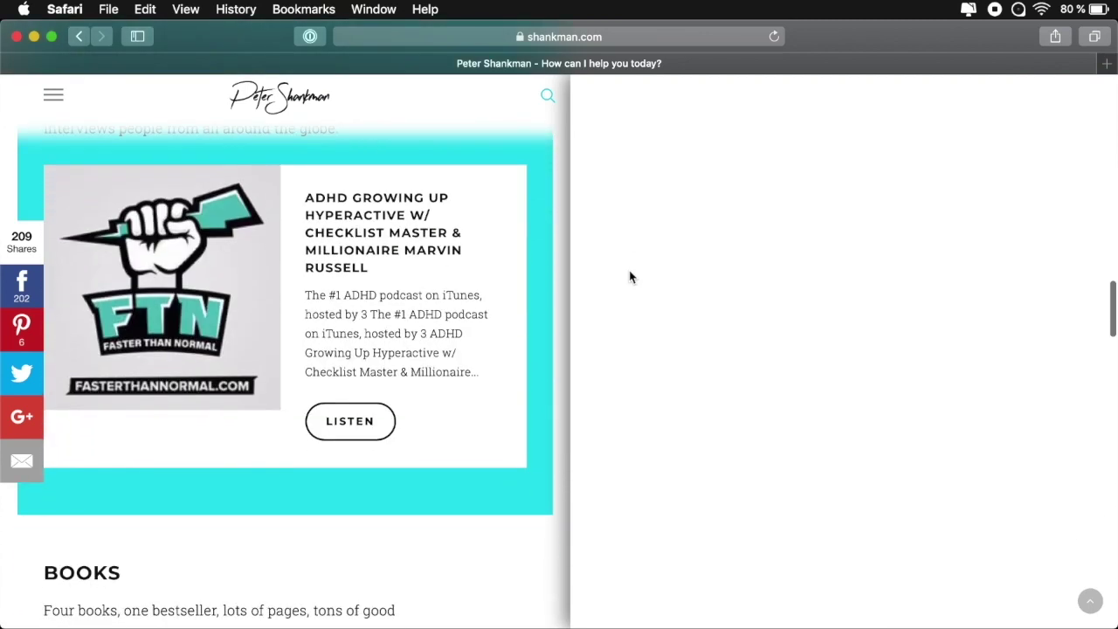
scroll(630, 276, "down", 5)
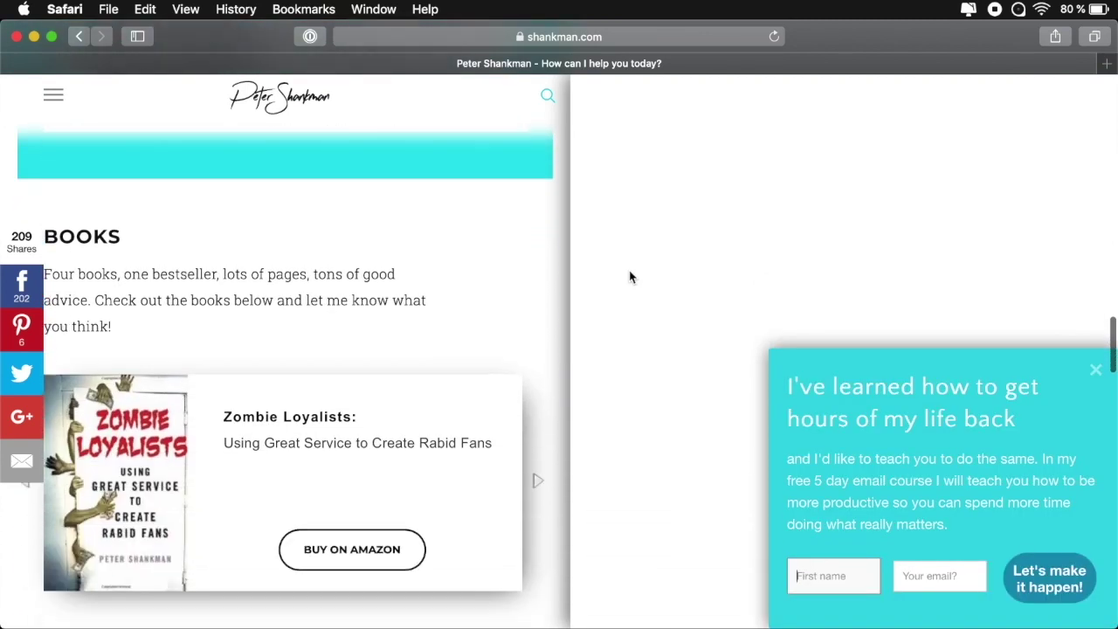
scroll(628, 277, "down", 1)
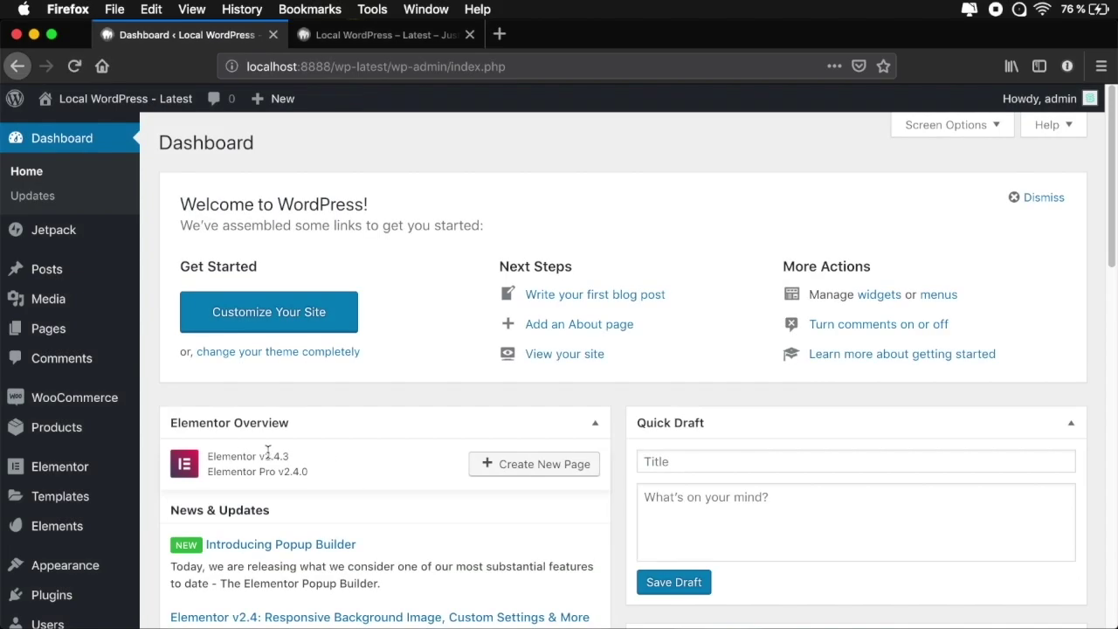
Check the installed Elementor and Elementor Pro versions in the dashboard's Elementor Overview.
left_click_drag(222, 455, 279, 456)
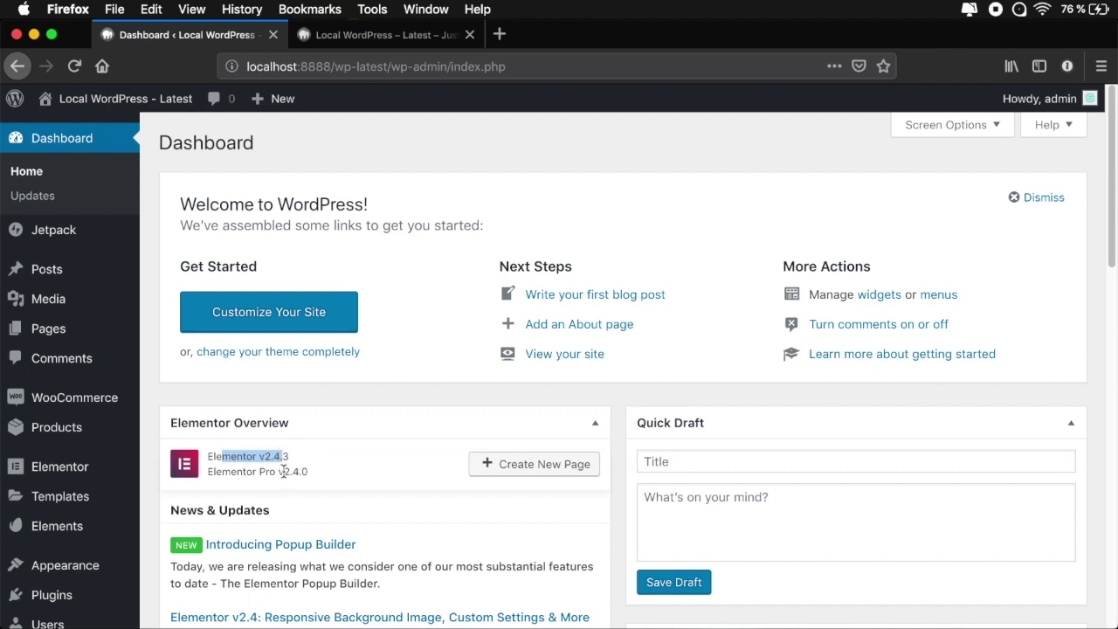
left_click(243, 470)
left_click_drag(239, 473, 318, 483)
left_click(325, 476)
left_click(321, 478)
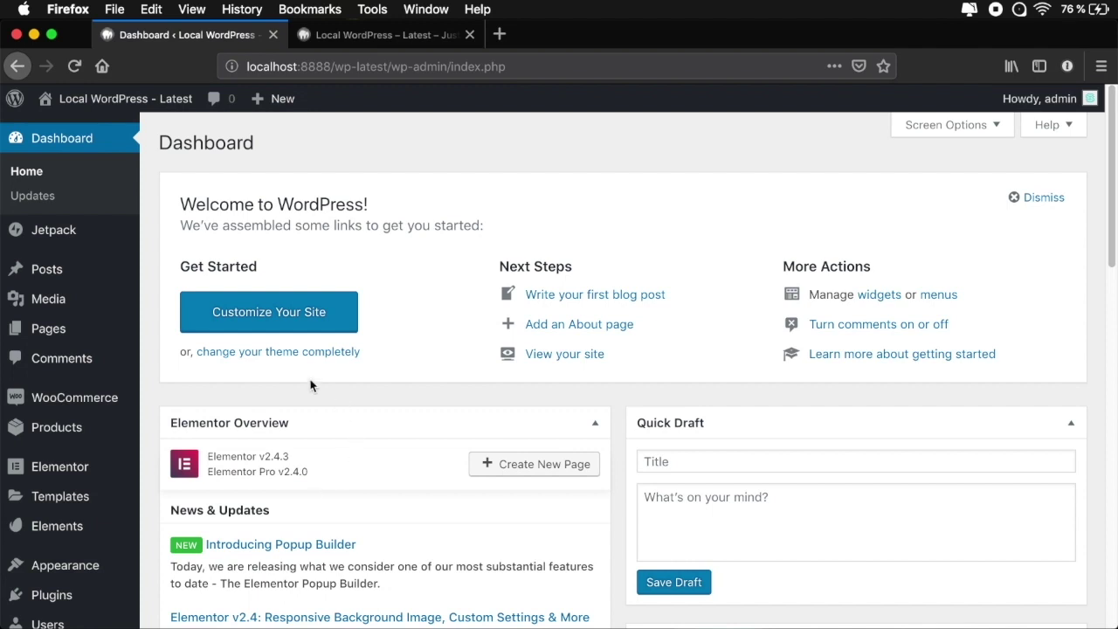
Go to the Popups section of the Elementor templates and start adding a new popup.
mouse_move(85, 500)
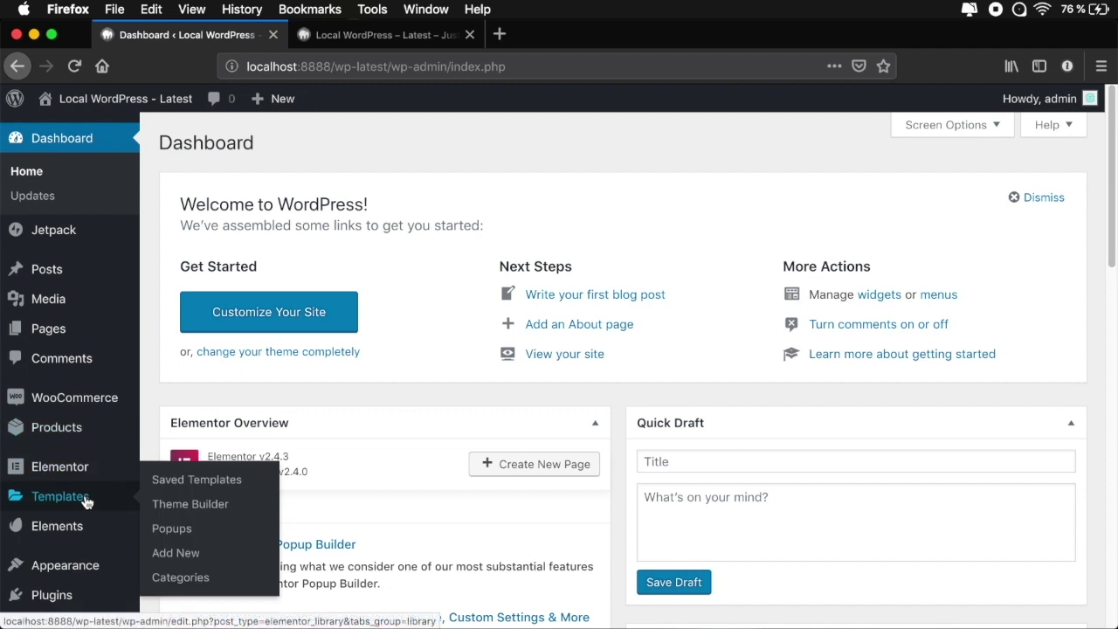
left_click(175, 533)
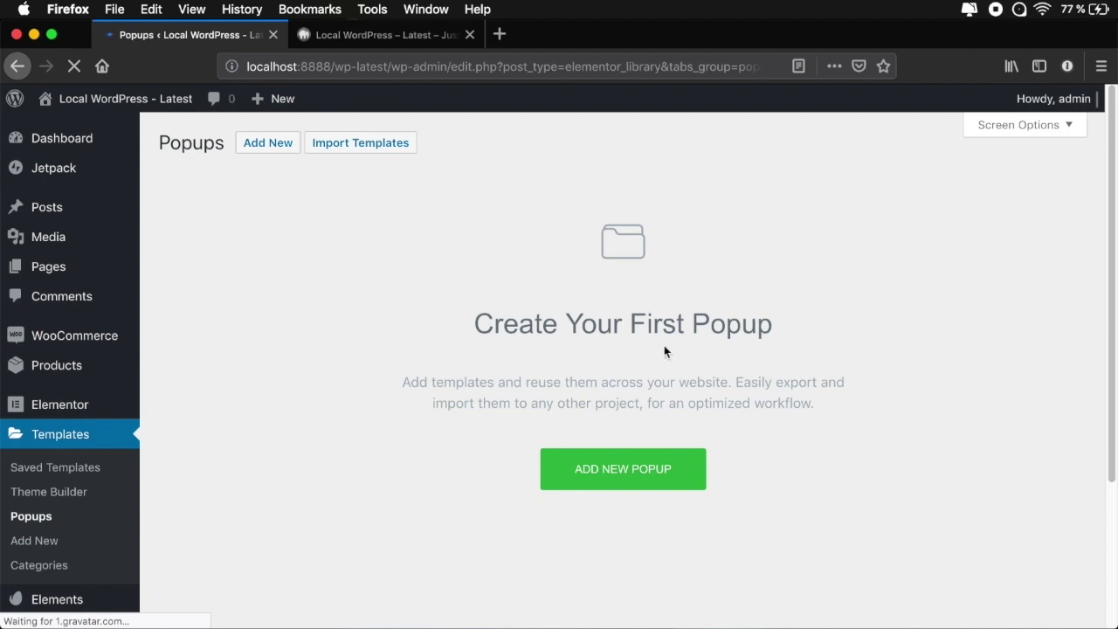
left_click(613, 485)
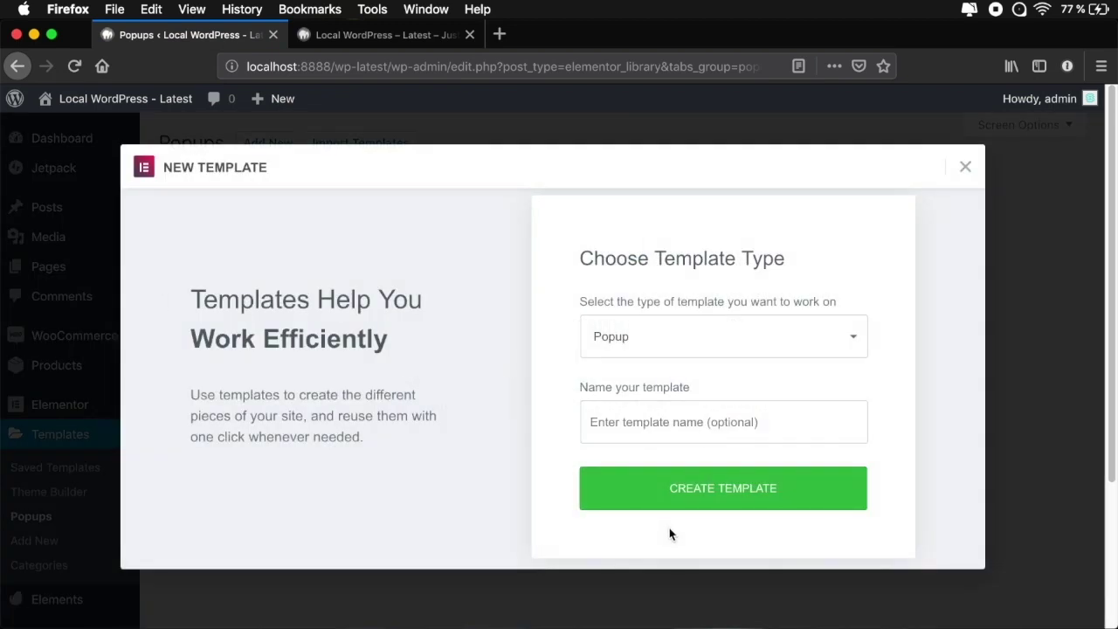
Create the new template with type Popup and the name "Demo Tuts+".
left_click(743, 329)
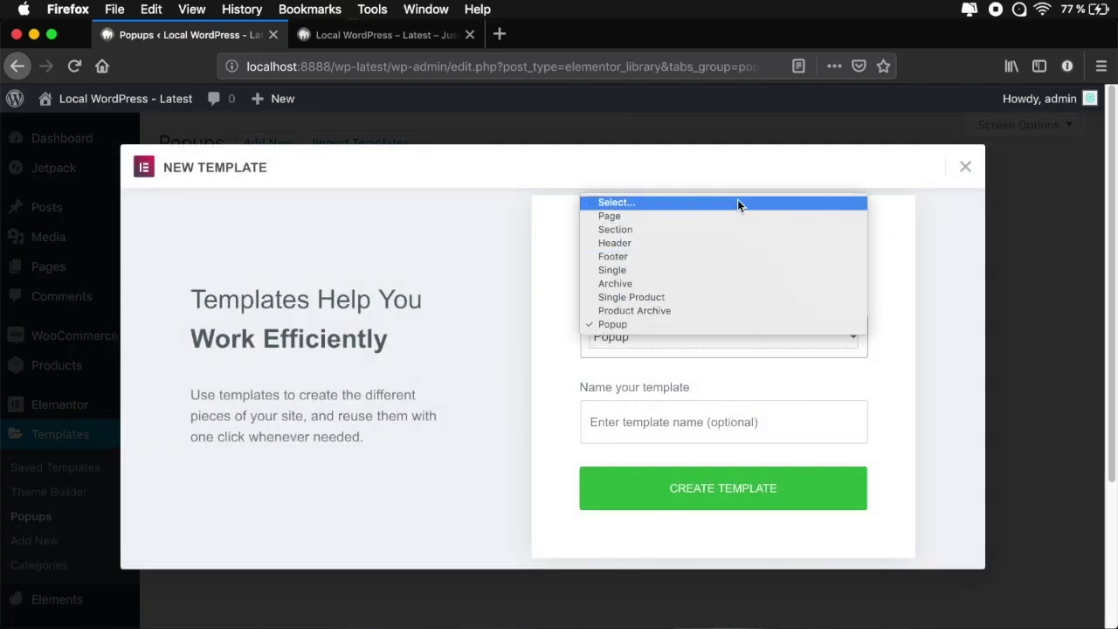
left_click(897, 284)
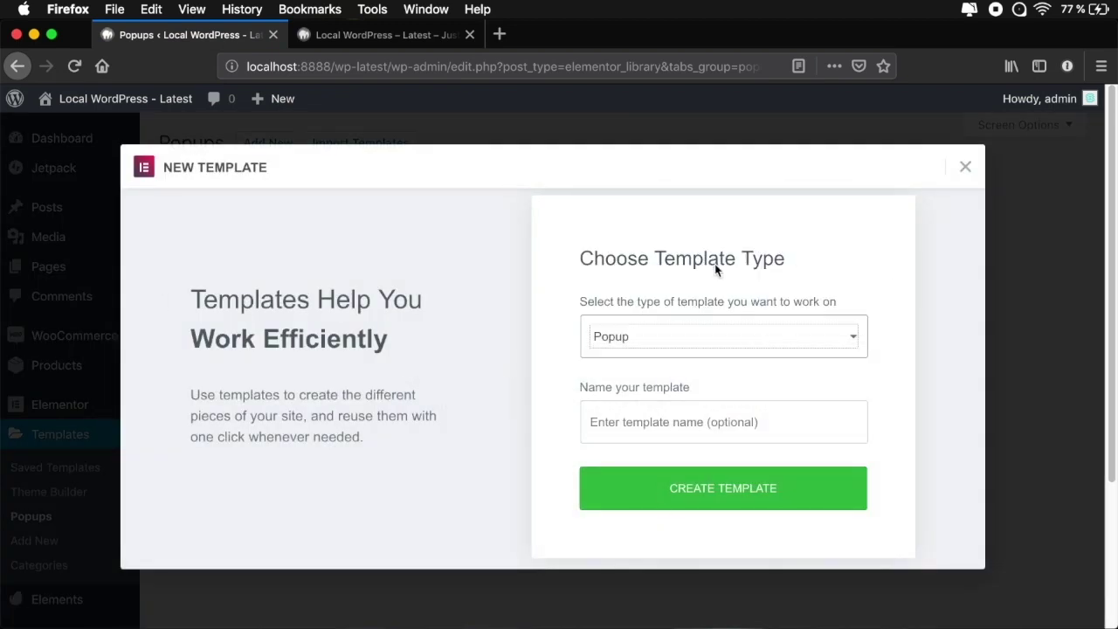
left_click(674, 342)
left_click(661, 324)
left_click(710, 424)
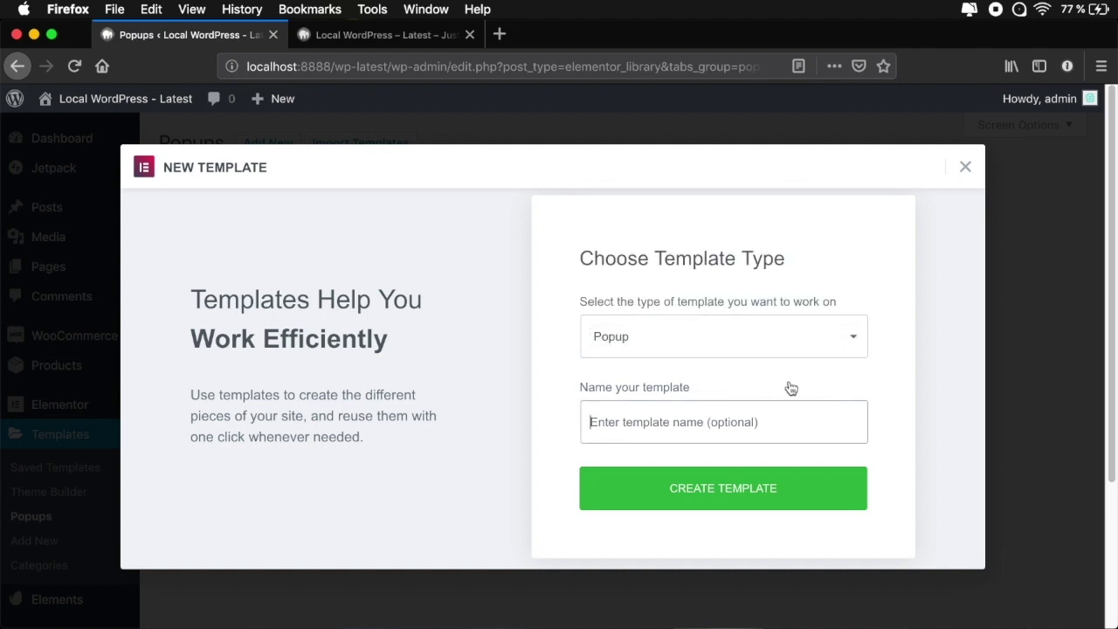
type("Demo Tuts")
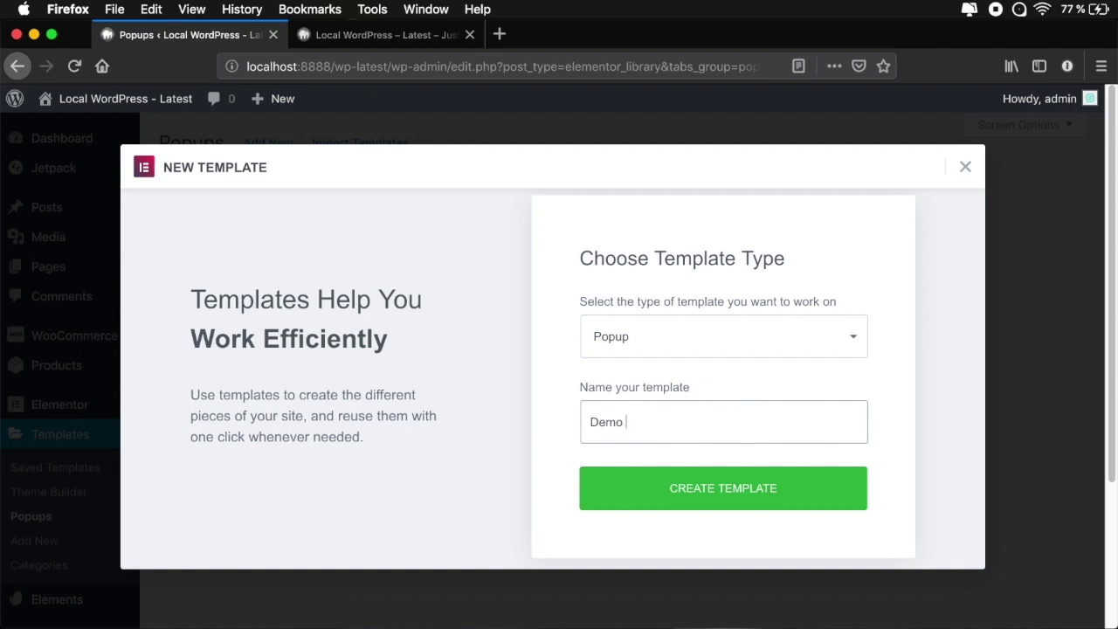
type("+")
left_click(726, 492)
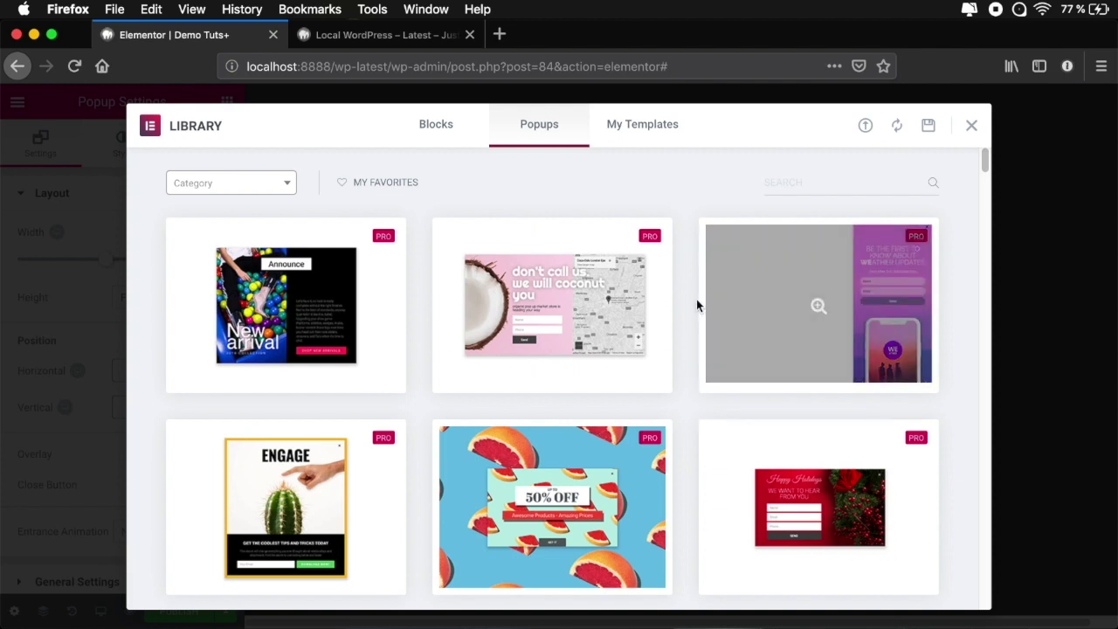
Browse the popup template library, examining the range of ready-made designs and their on-screen placements.
scroll(695, 306, "down", 5)
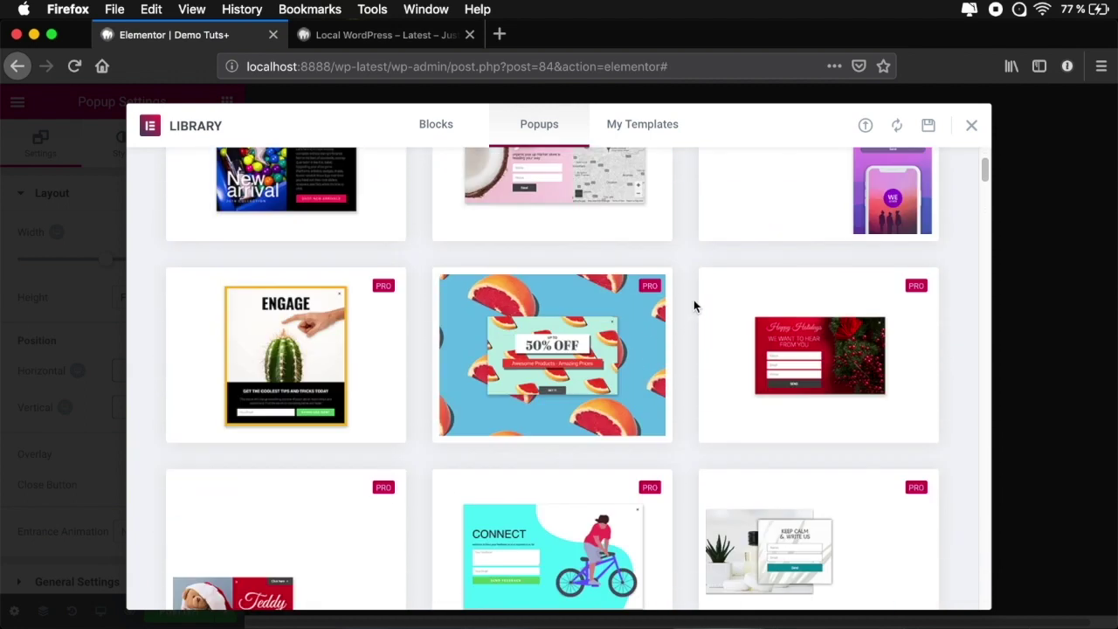
scroll(694, 305, "up", 5)
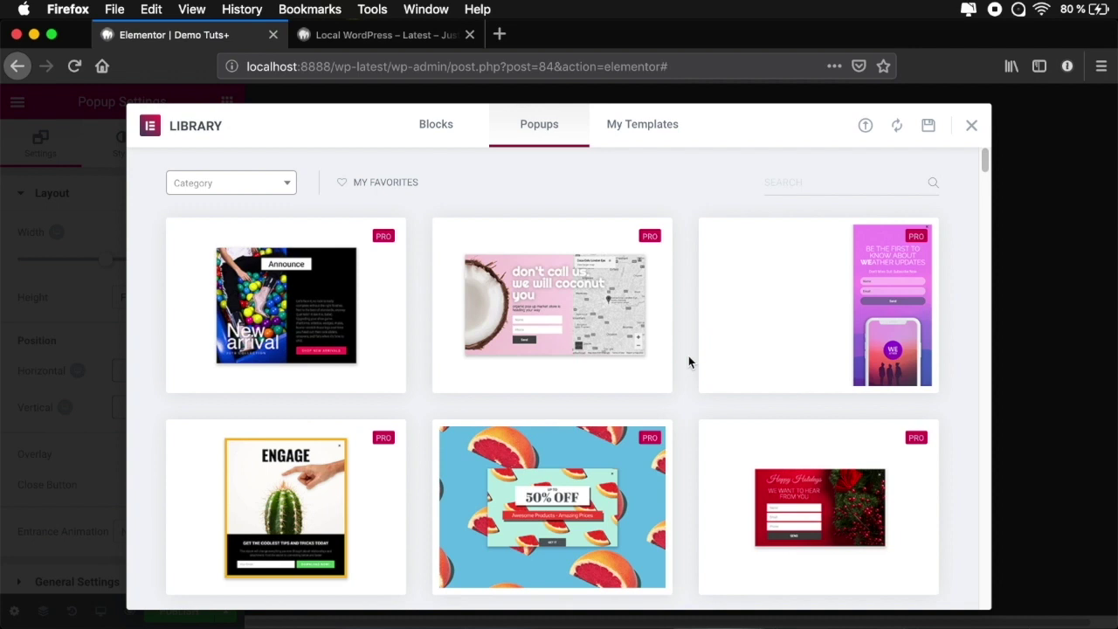
mouse_move(349, 302)
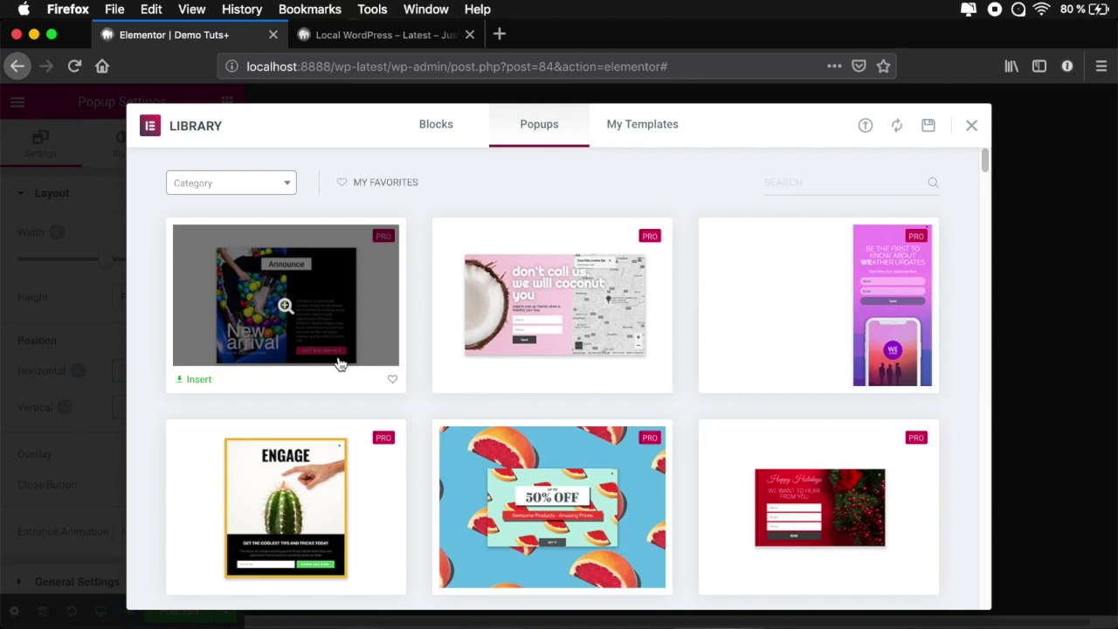
mouse_move(616, 321)
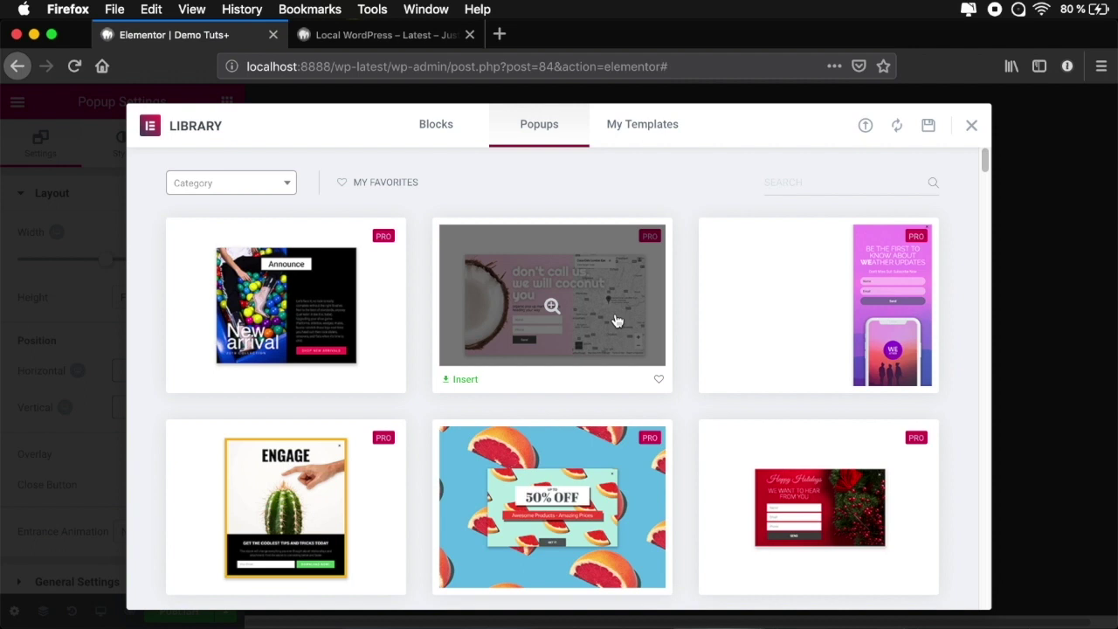
scroll(616, 321, "down", 3)
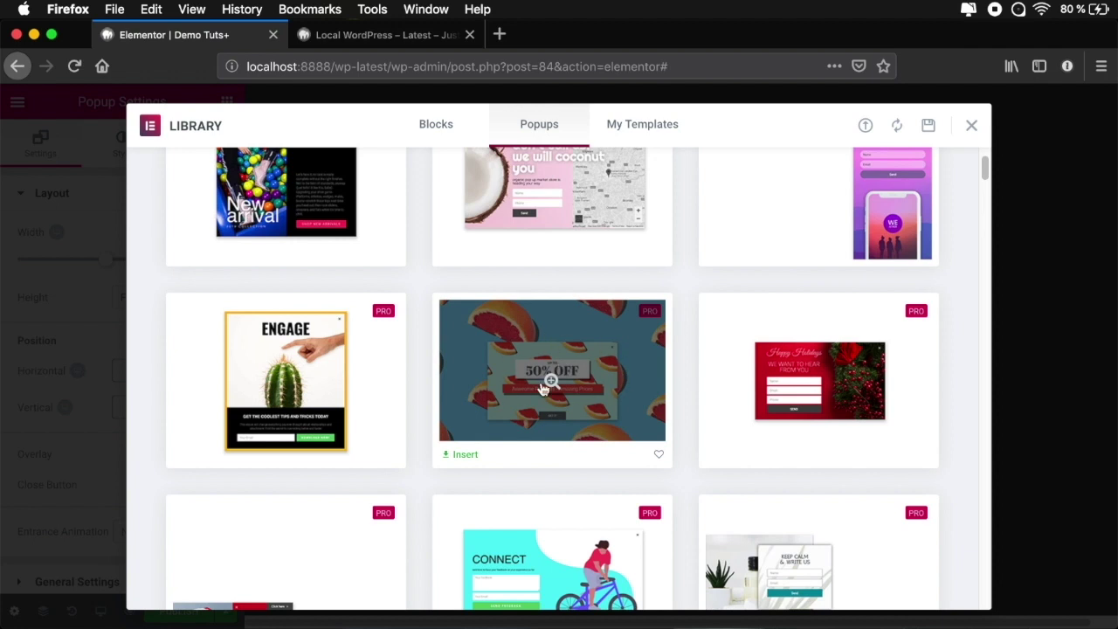
scroll(541, 388, "down", 4)
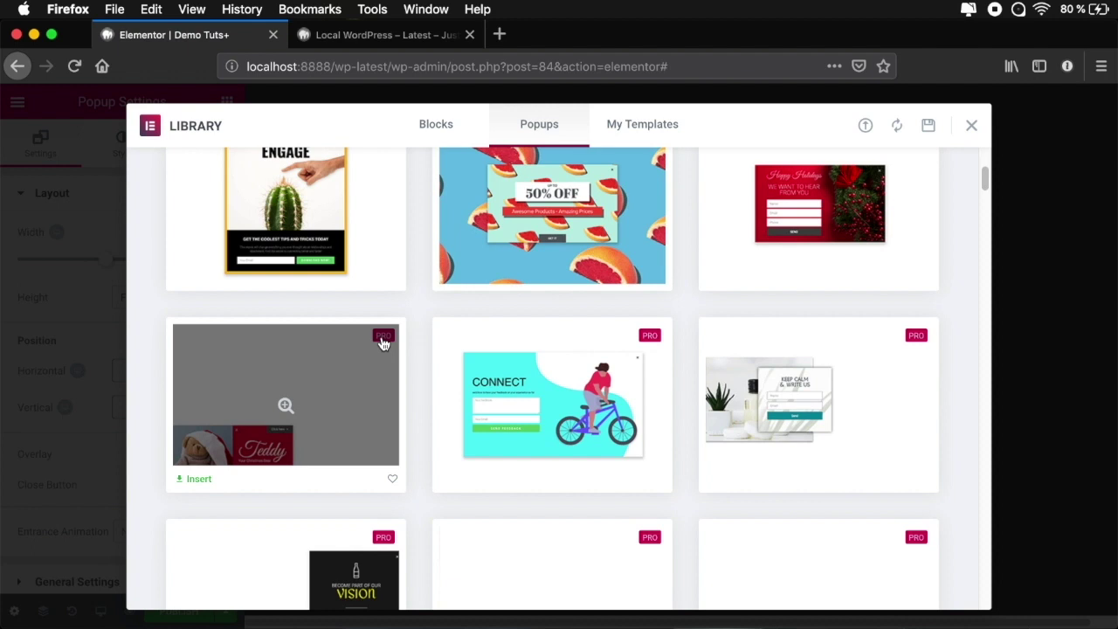
scroll(683, 289, "down", 5)
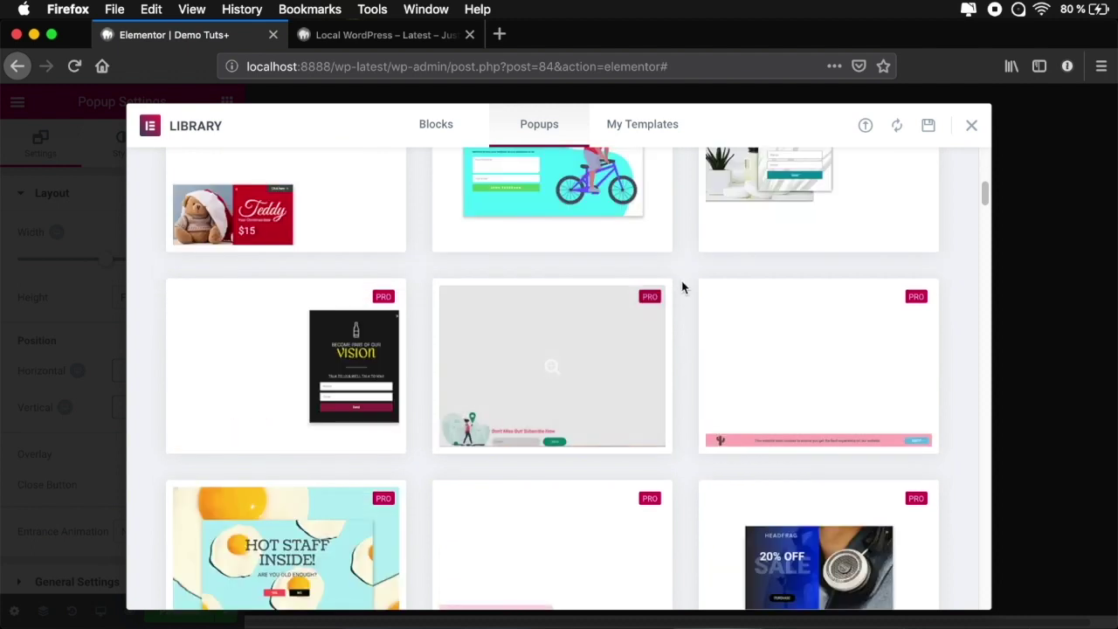
scroll(682, 283, "down", 1)
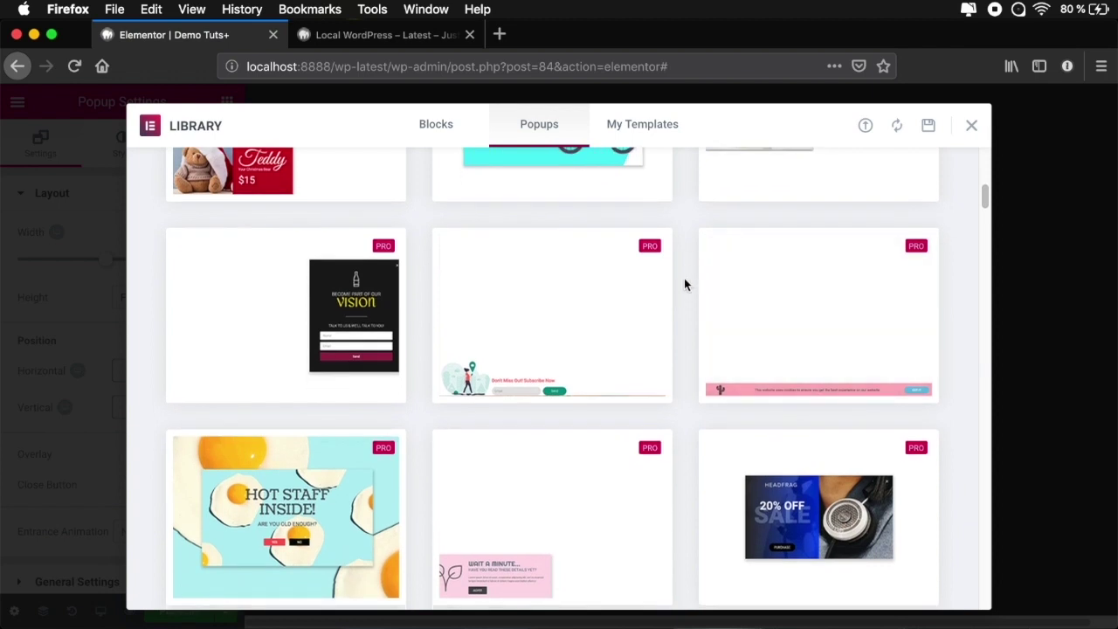
mouse_move(563, 345)
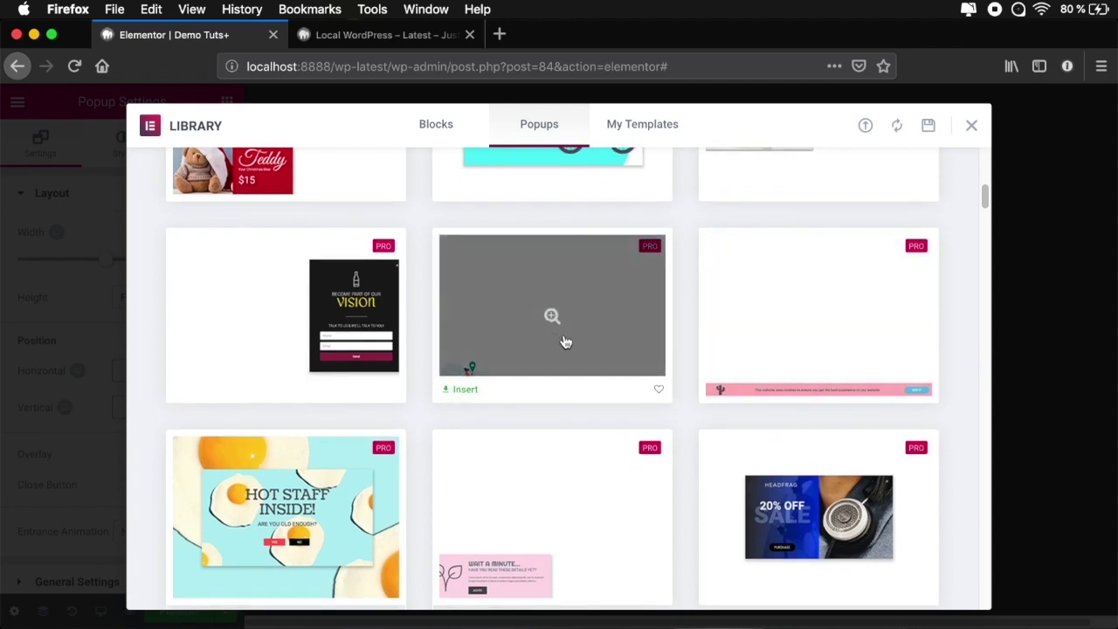
mouse_move(856, 354)
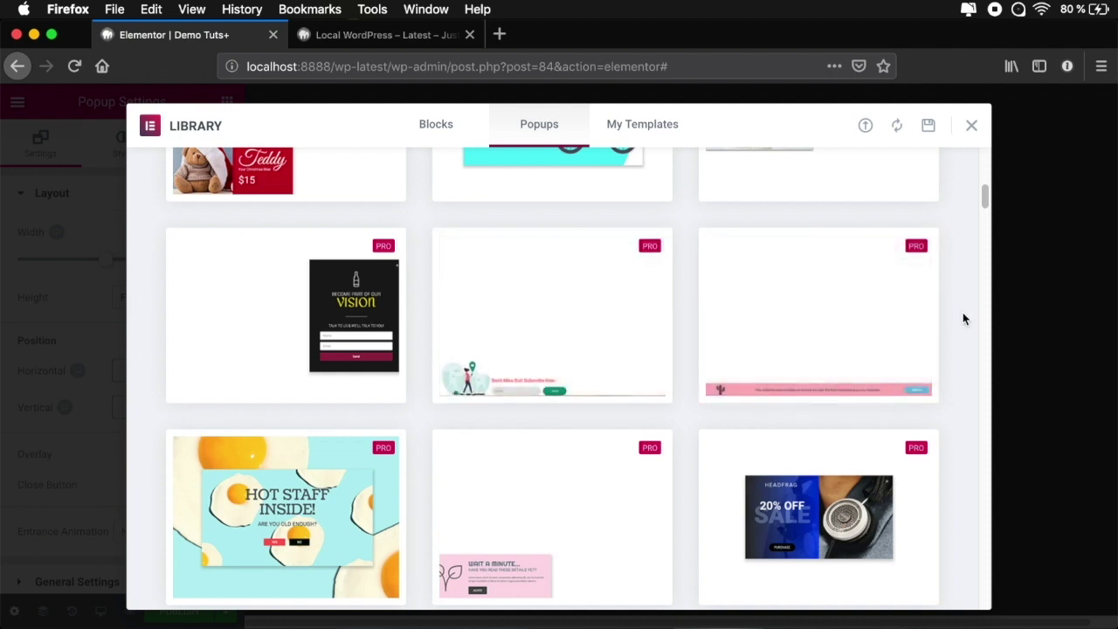
mouse_move(890, 370)
scroll(960, 345, "down", 2)
scroll(959, 340, "down", 10)
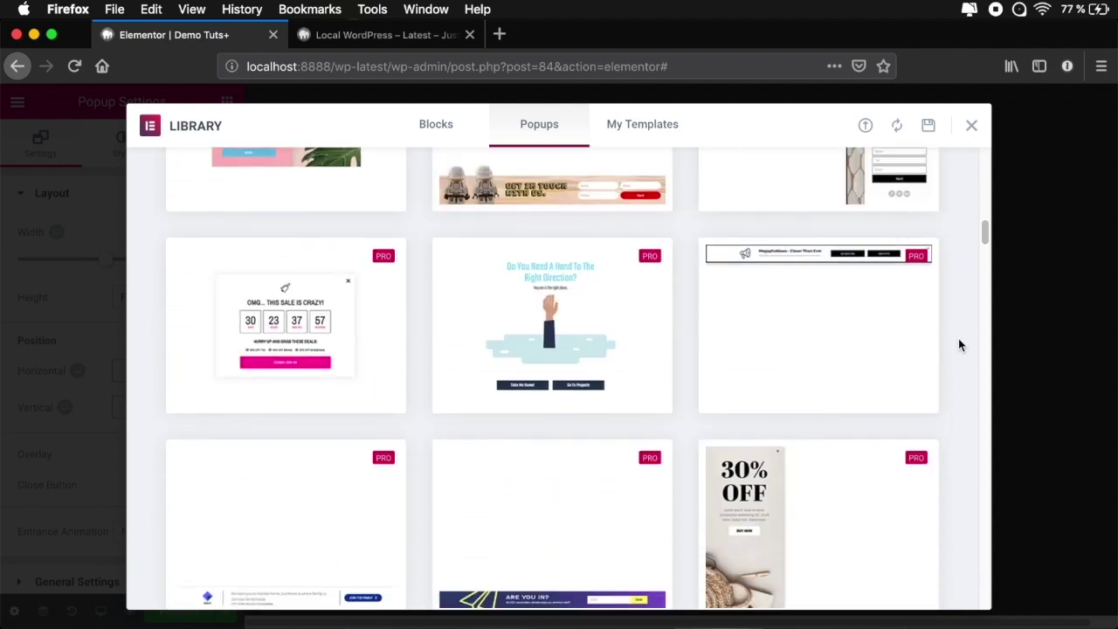
mouse_move(879, 315)
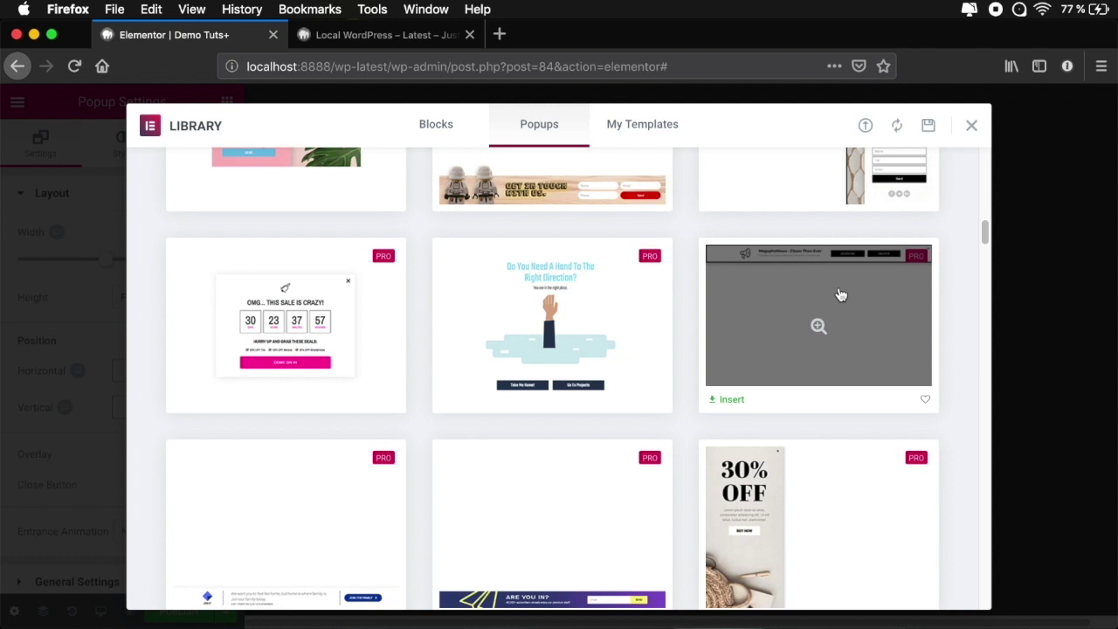
scroll(840, 294, "down", 10)
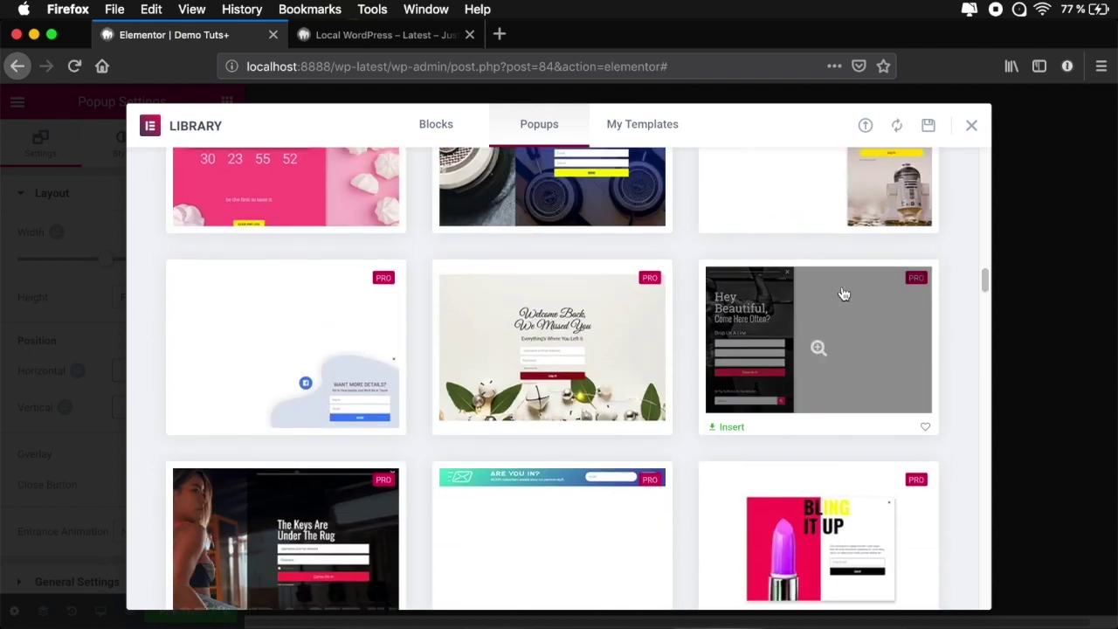
scroll(842, 295, "down", 8)
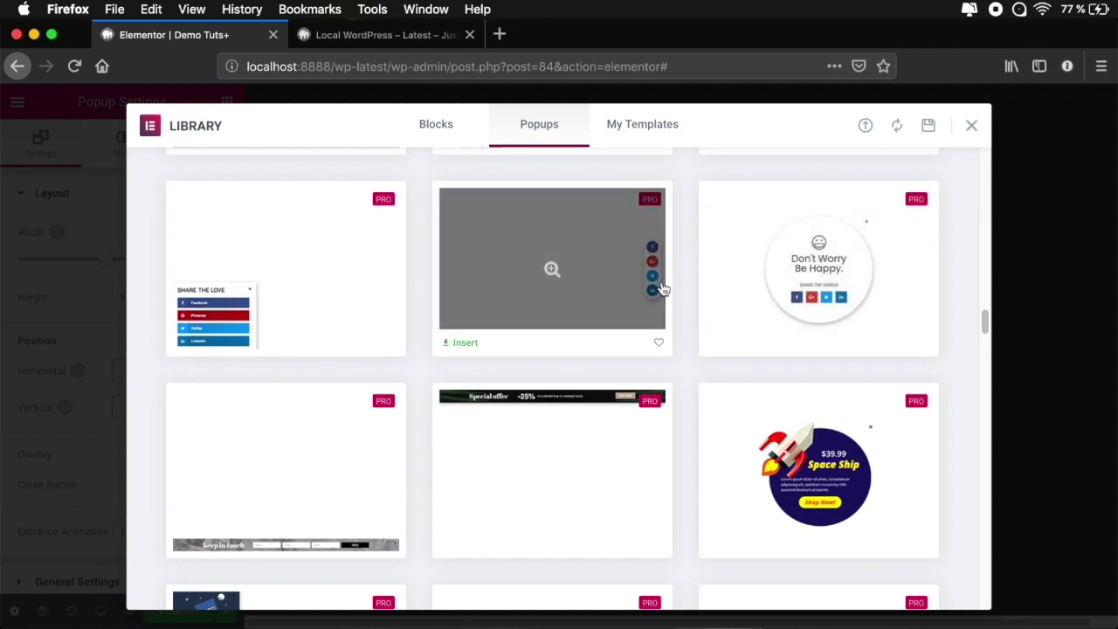
scroll(959, 294, "down", 6)
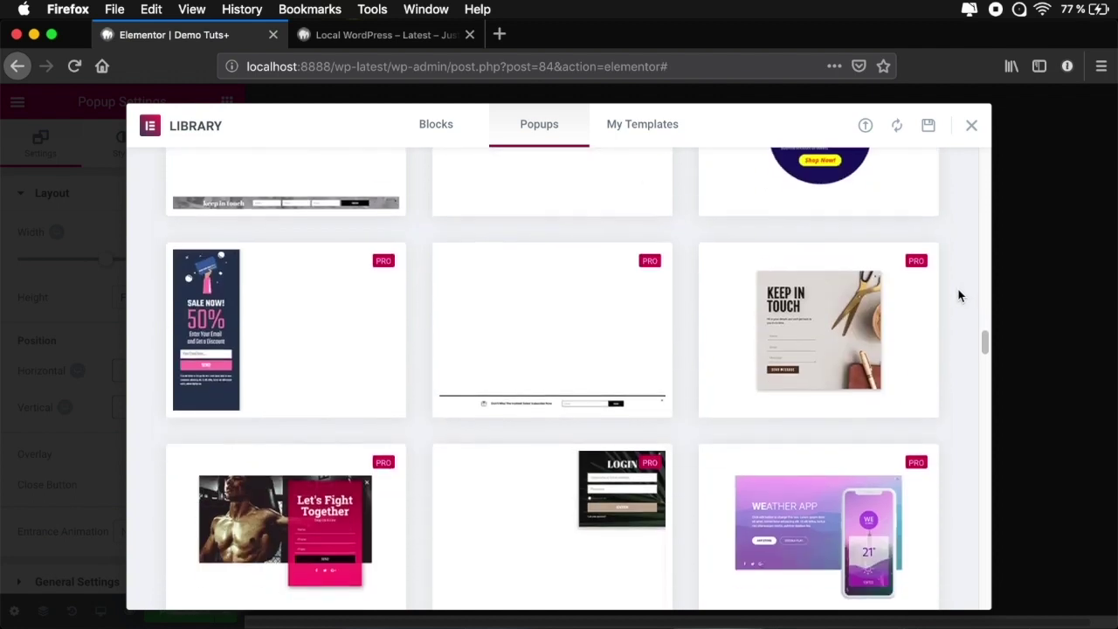
scroll(958, 295, "down", 5)
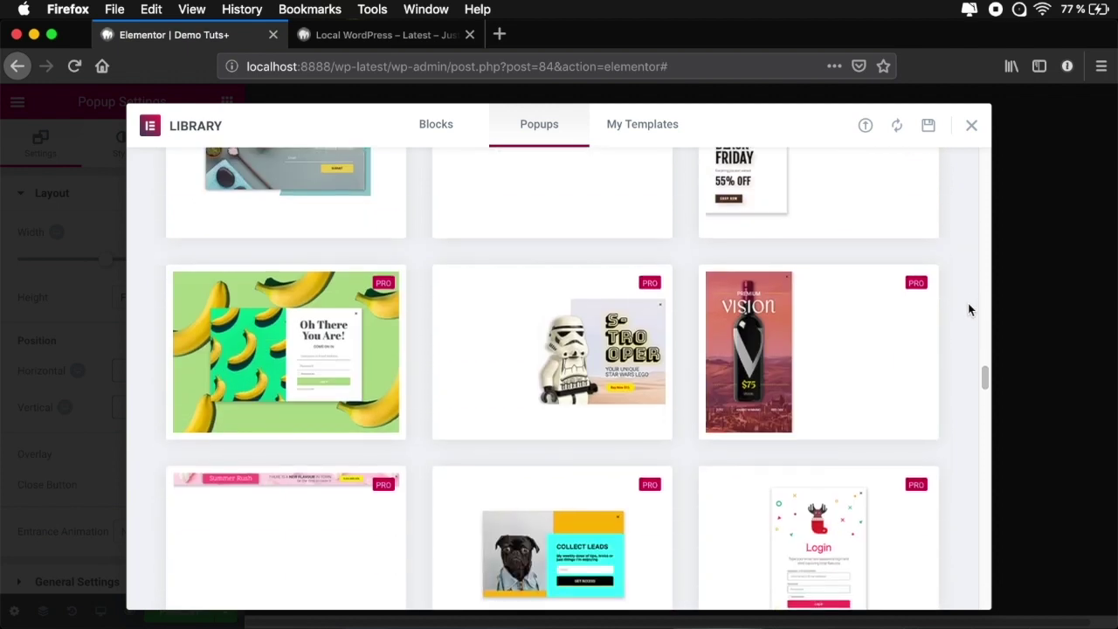
Preview the Login popup template with the reindeer in a Christmas stocking and view its whole form.
scroll(968, 308, "down", 2)
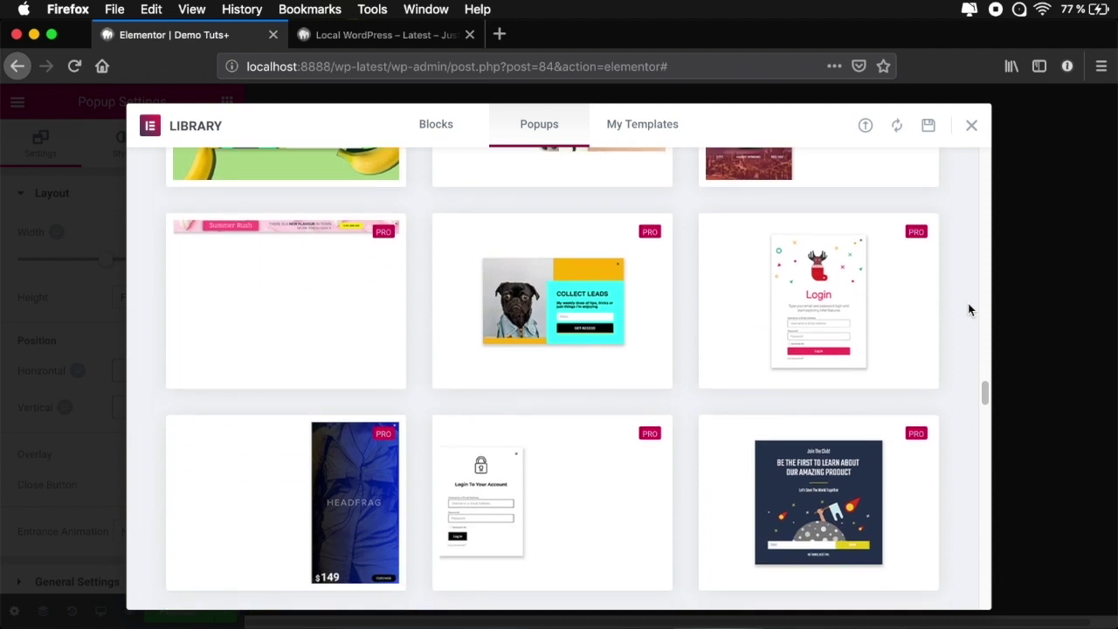
left_click(804, 284)
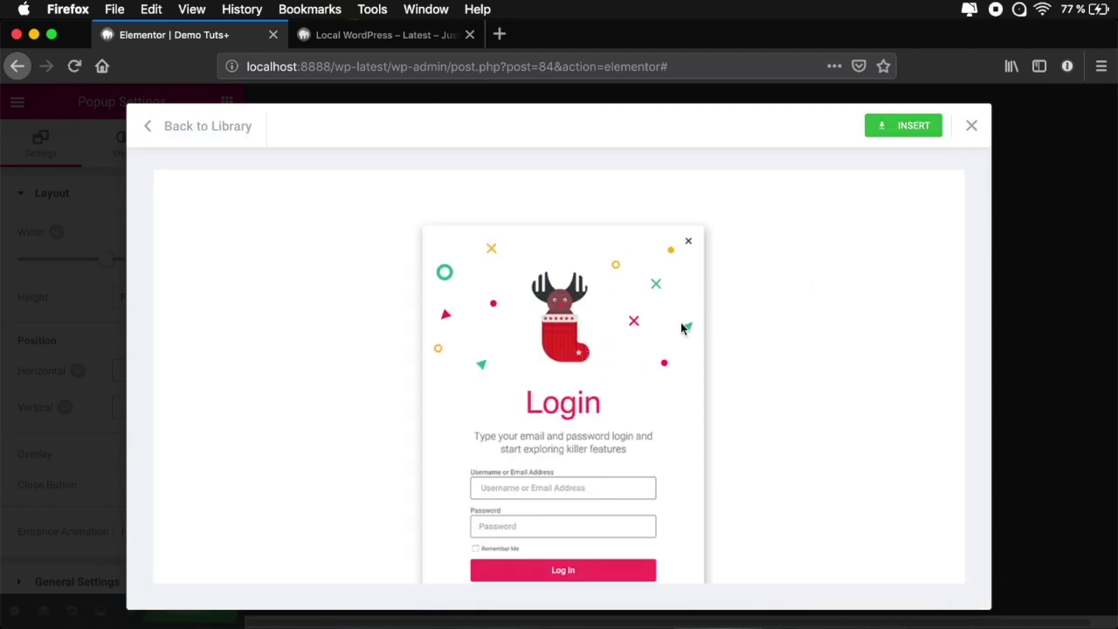
scroll(666, 316, "down", 3)
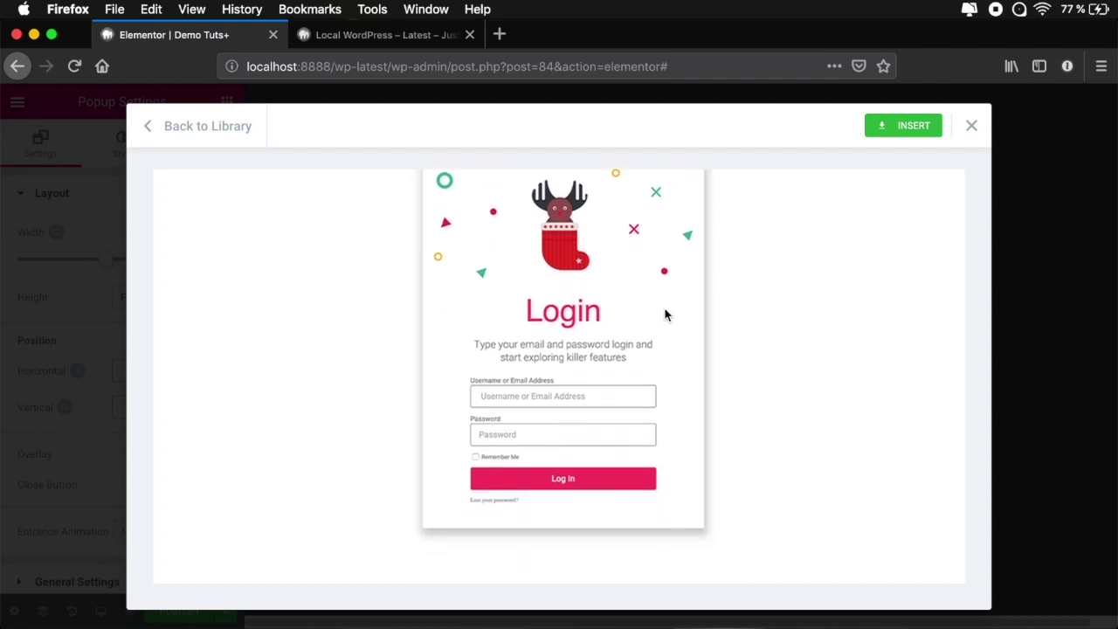
Insert the previewed Login template into the popup and look over its layout settings.
scroll(666, 316, "up", 3)
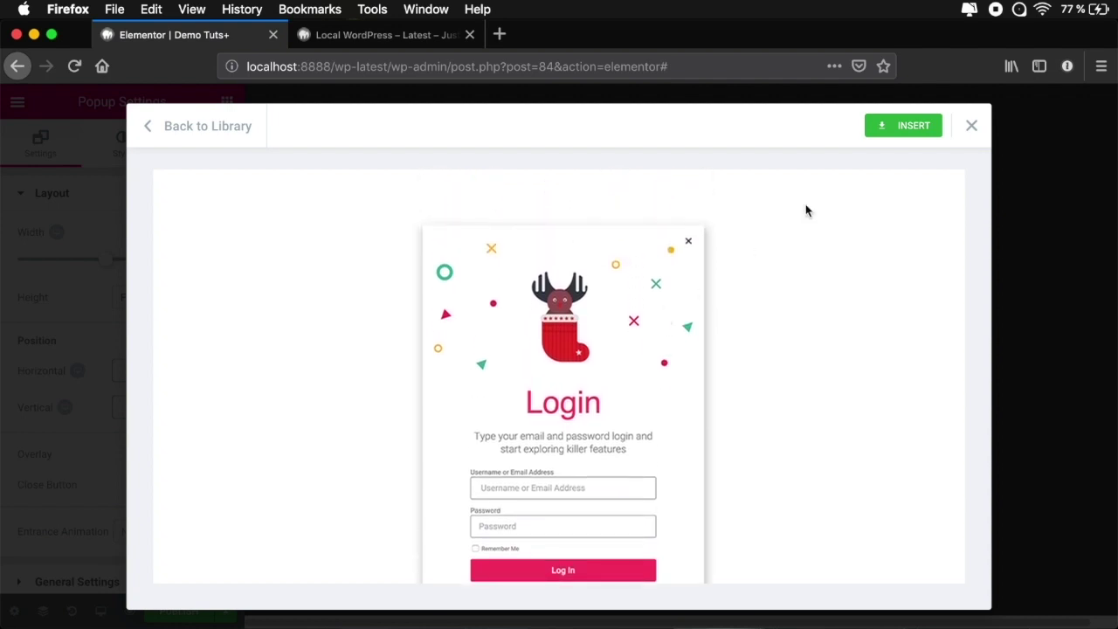
left_click(913, 131)
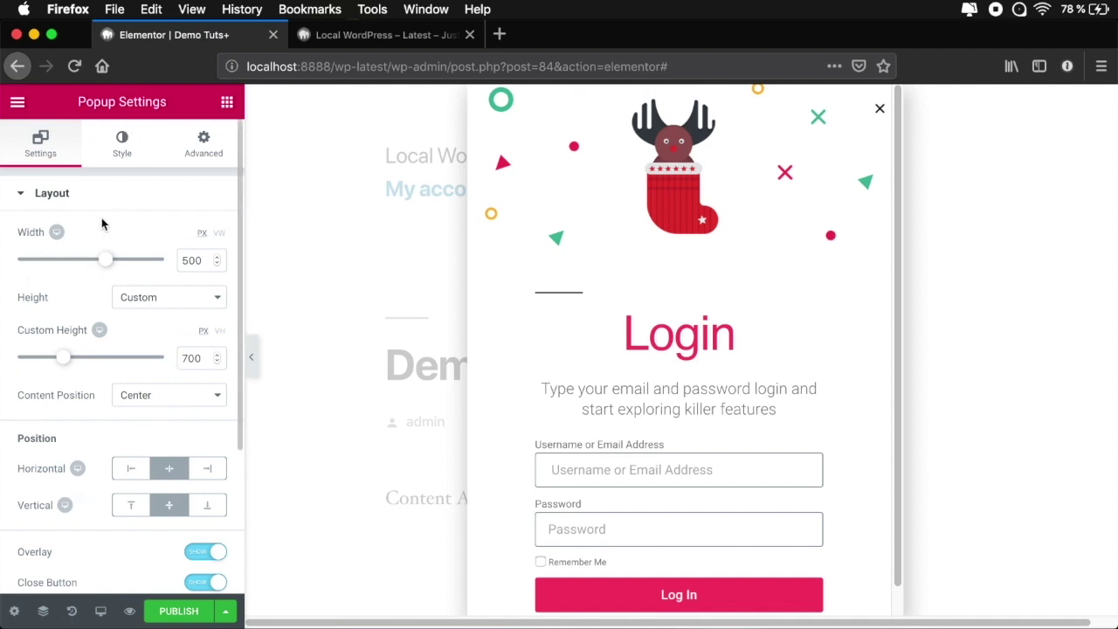
scroll(133, 388, "down", 5)
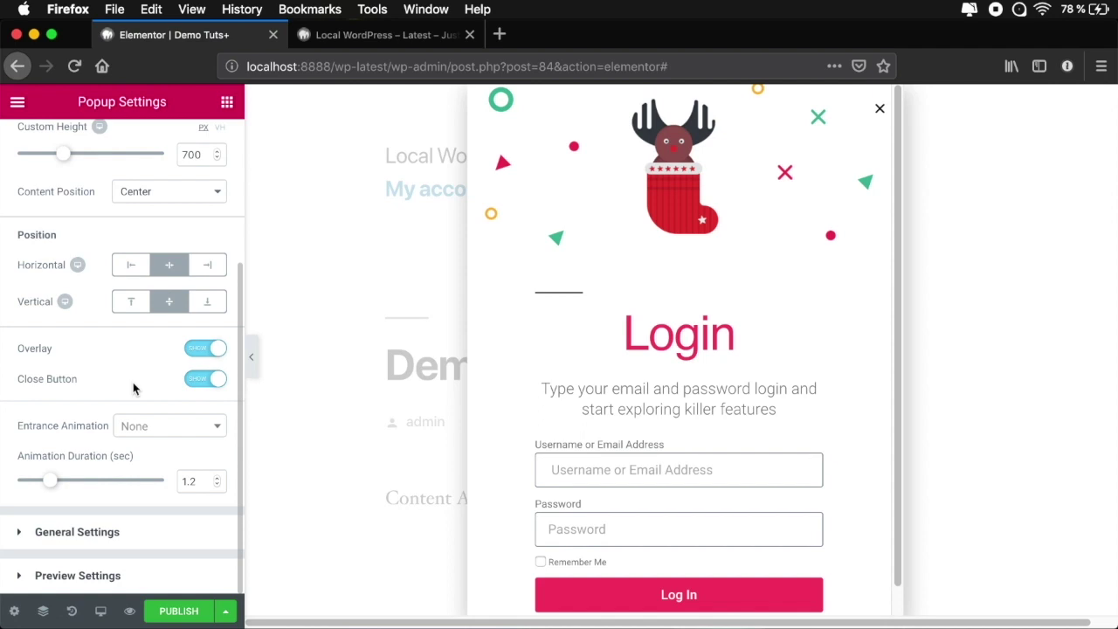
scroll(134, 388, "up", 5)
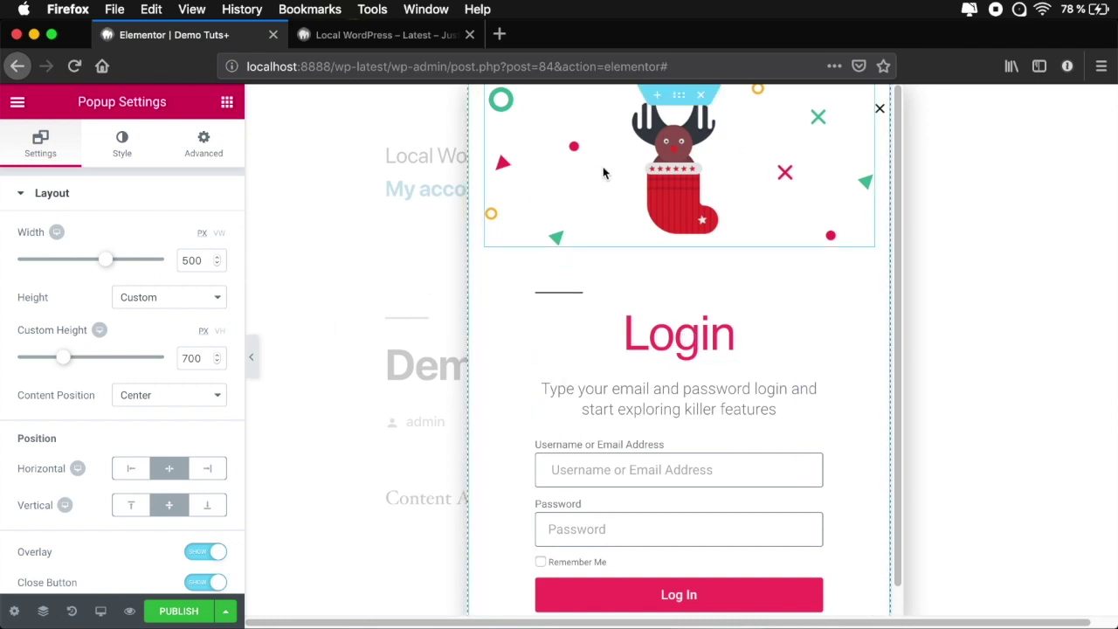
Inspect the editing options of the popup's description text and Login heading, and return to the popup settings.
left_click(703, 339)
left_click(678, 394)
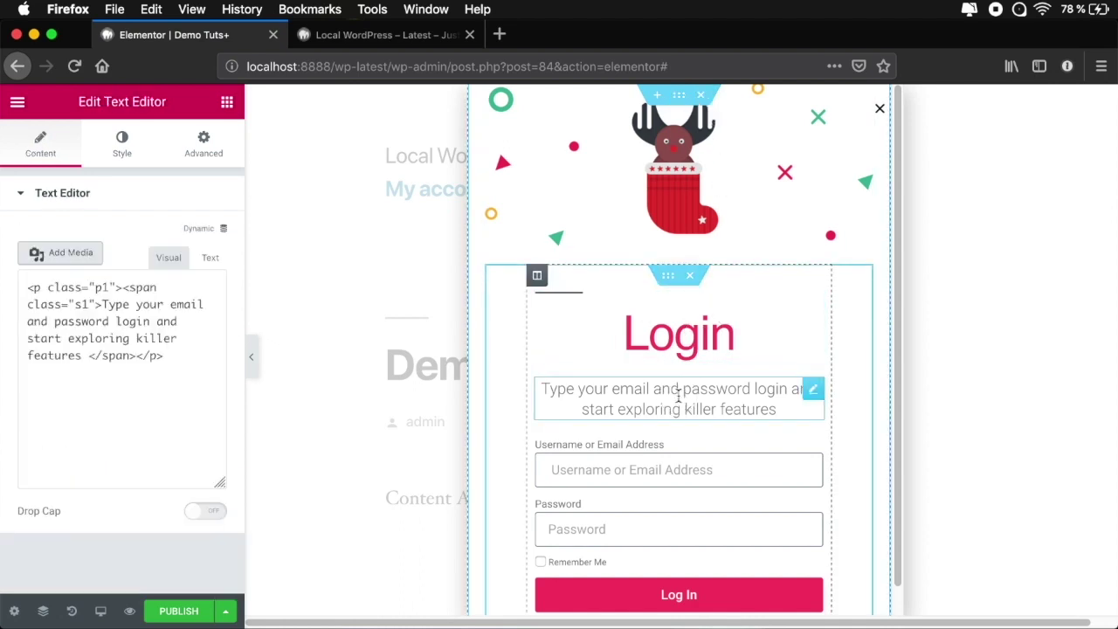
left_click(686, 337)
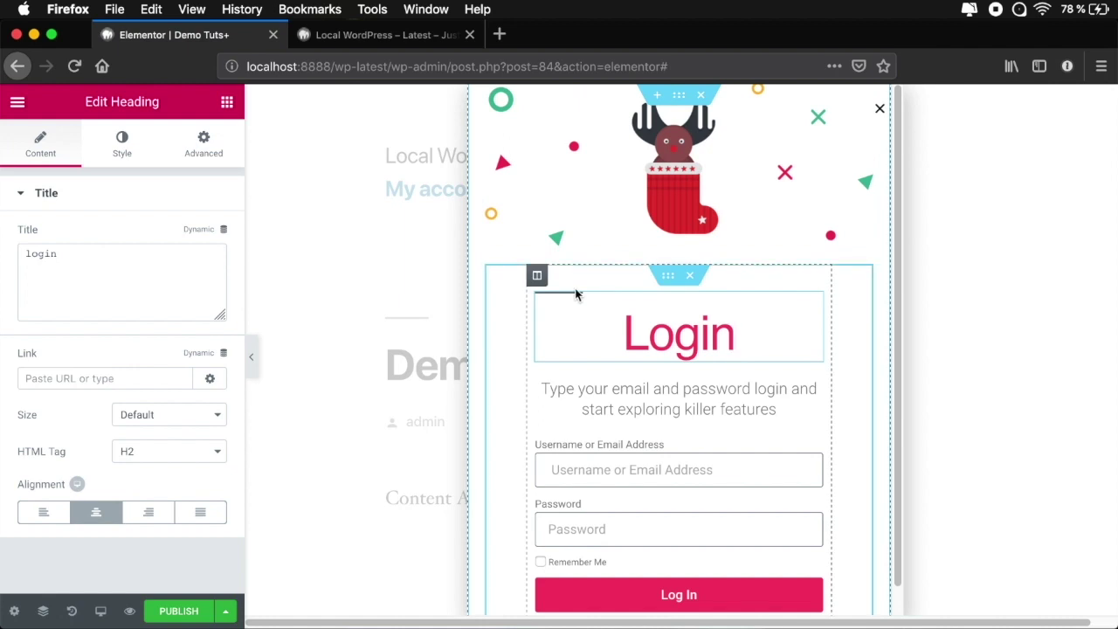
left_click(388, 285)
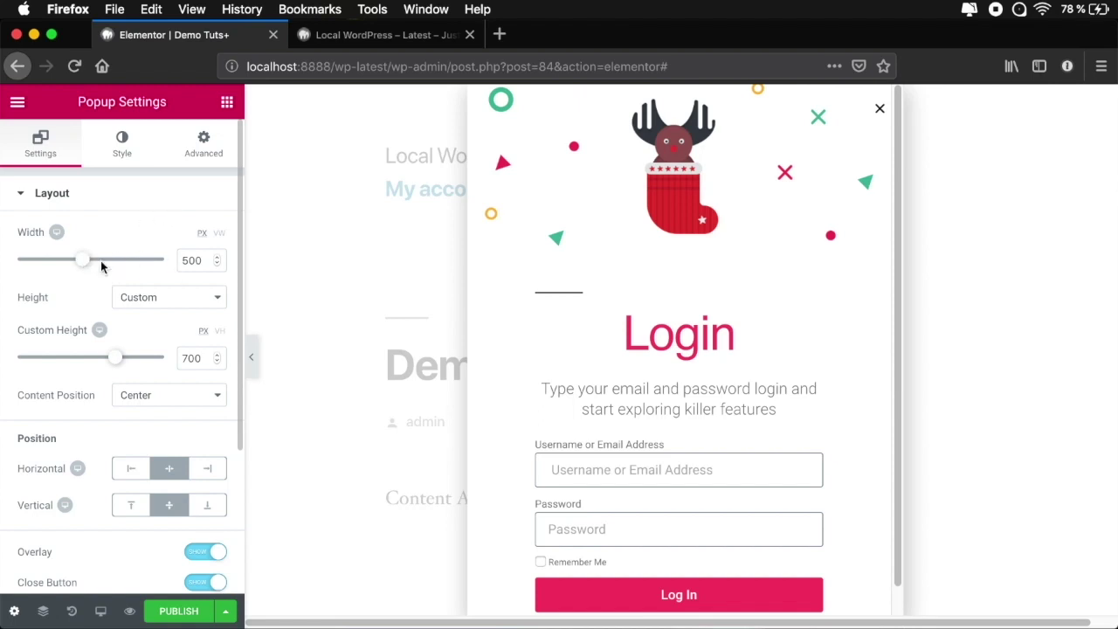
Set the popup's width to 505 px and check the height options, keeping Custom.
mouse_move(83, 262)
left_mouse_down()
mouse_move(121, 258)
mouse_move(85, 256)
left_mouse_up()
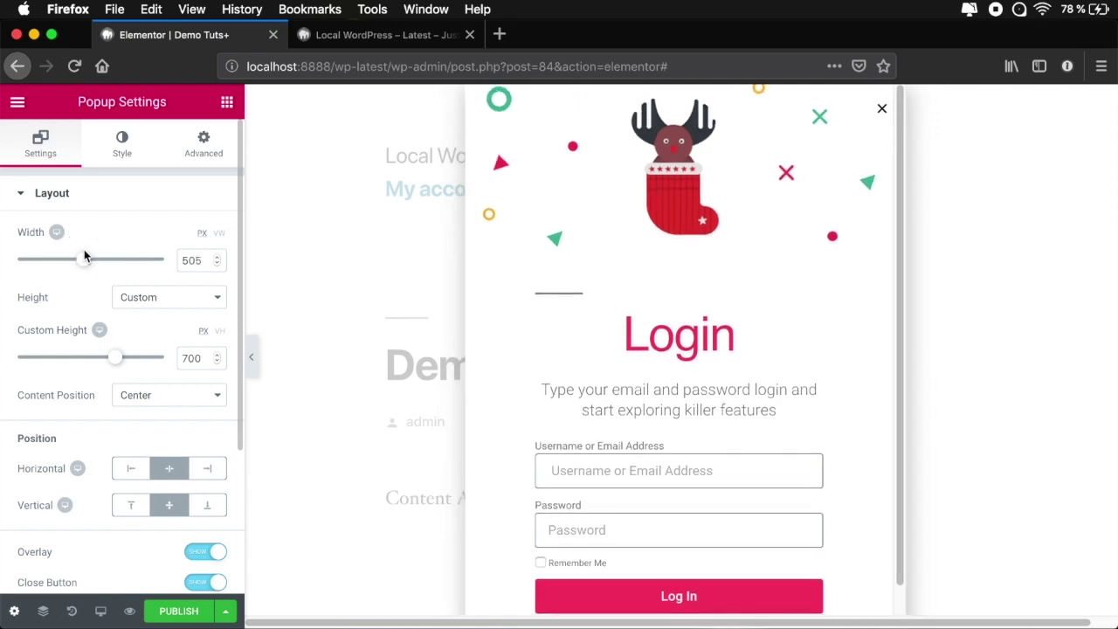
left_click(137, 297)
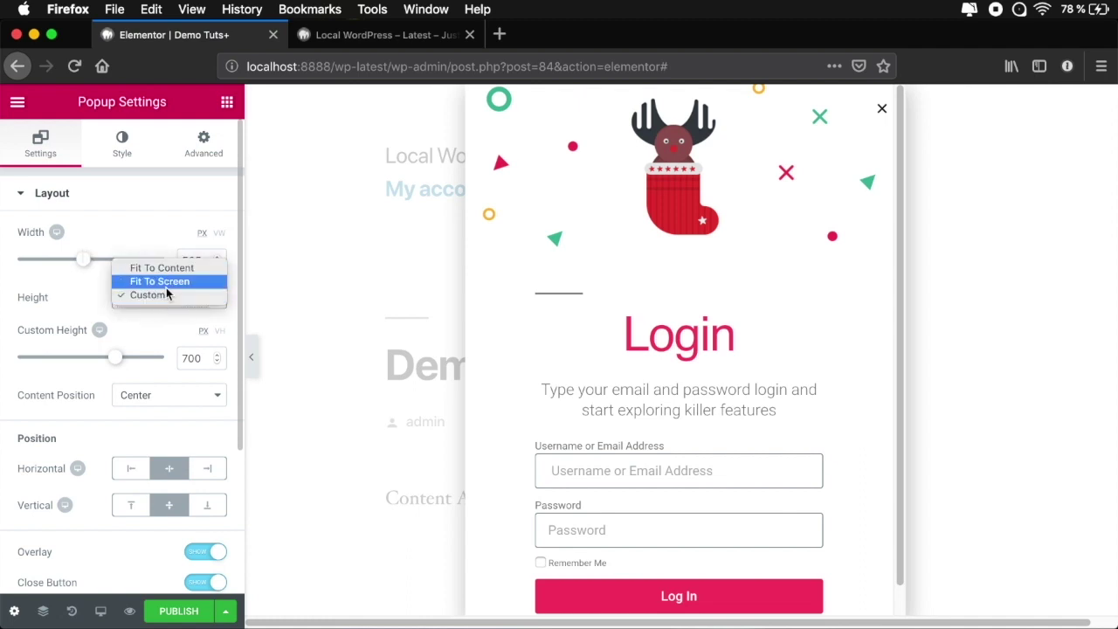
left_click(95, 287)
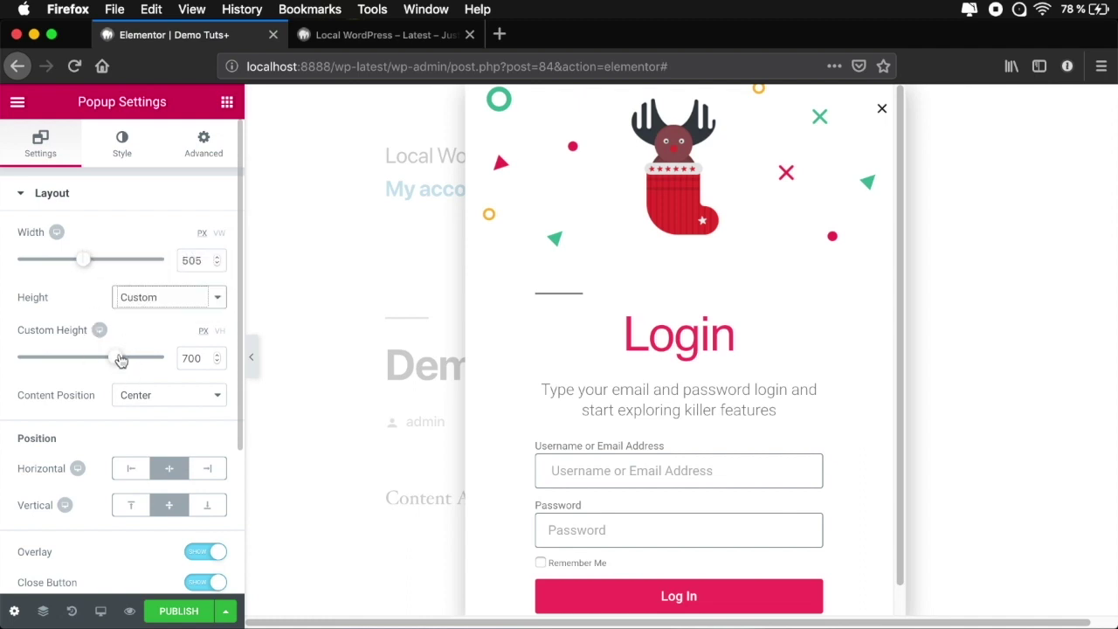
Try the left and right horizontal positions for the popup and set it back to center.
scroll(178, 339, "down", 3)
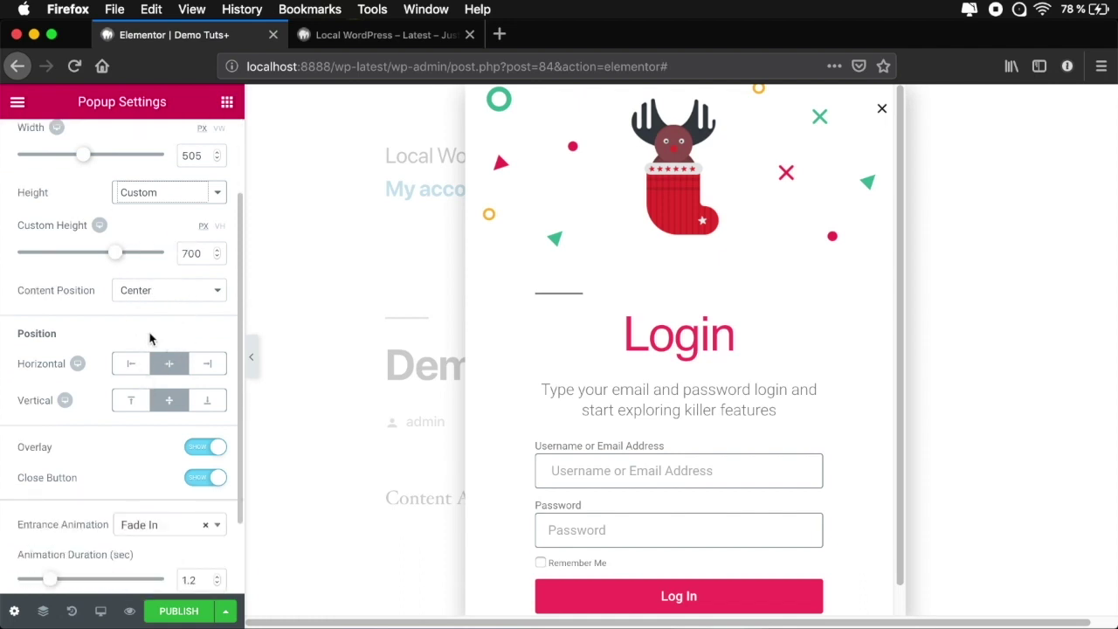
left_click(131, 363)
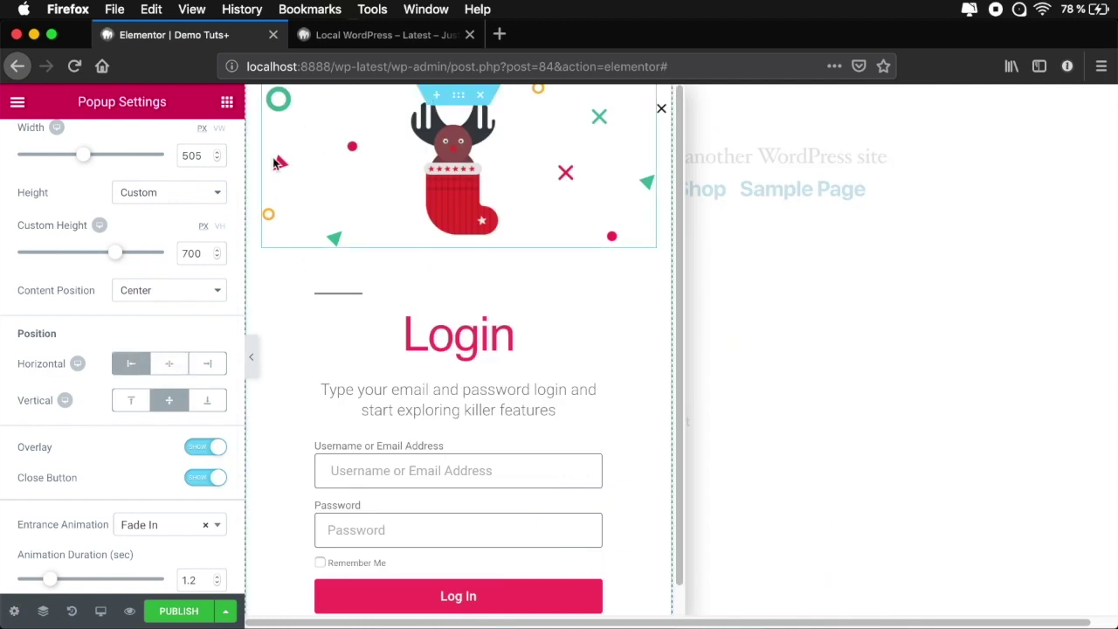
left_click(173, 366)
left_click(210, 372)
left_click(171, 366)
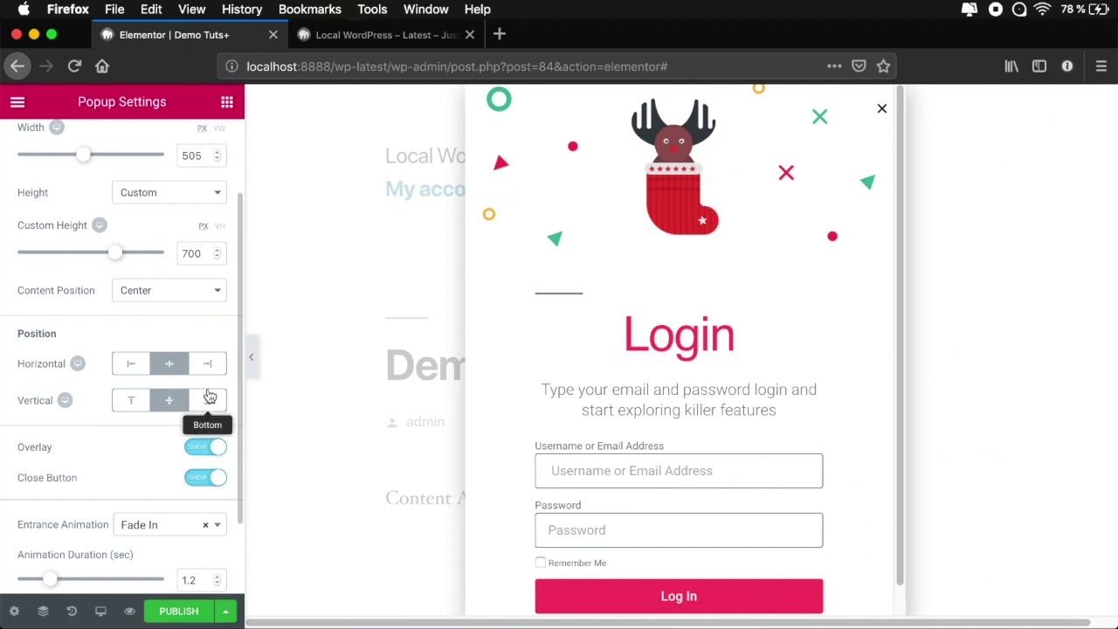
Try hiding the popup's overlay and close button, turning each one back on.
scroll(204, 305, "down", 3)
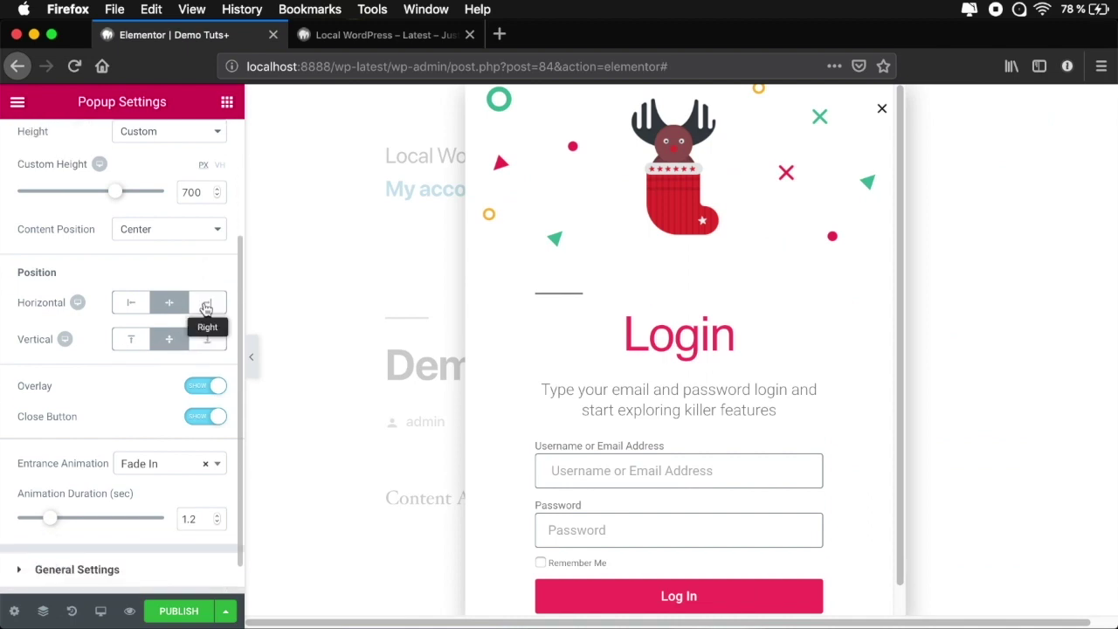
scroll(204, 308, "down", 1)
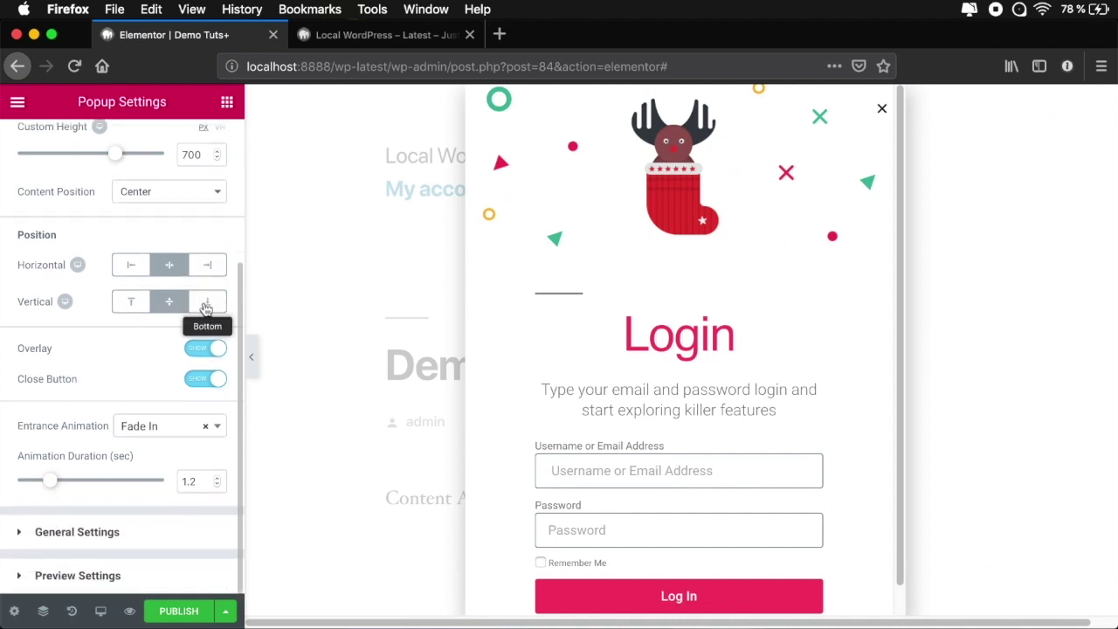
left_click(203, 350)
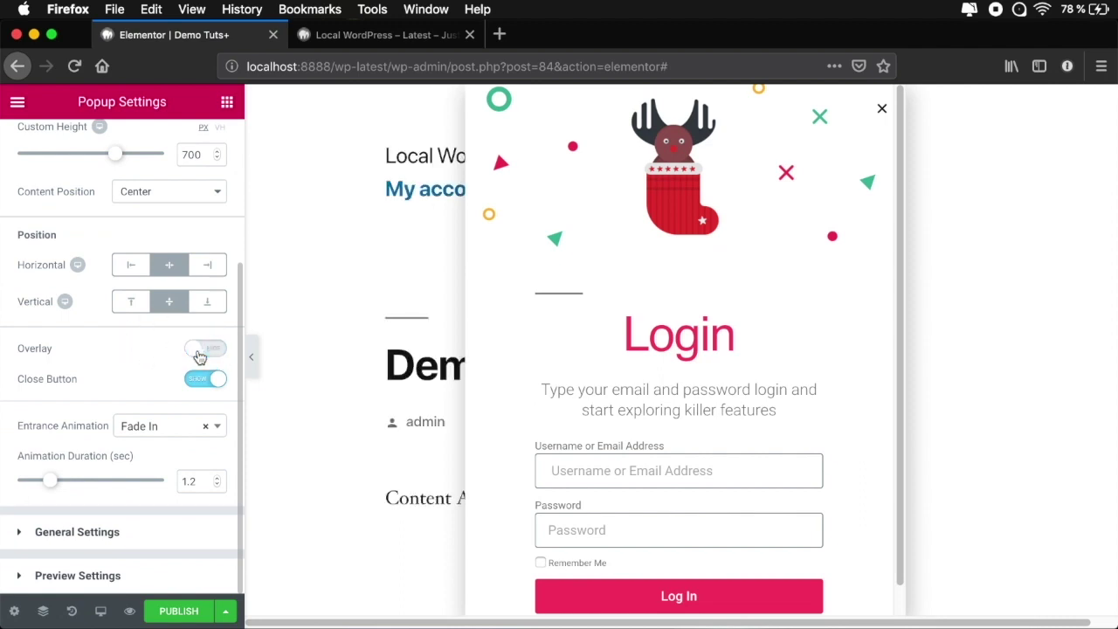
left_click(204, 351)
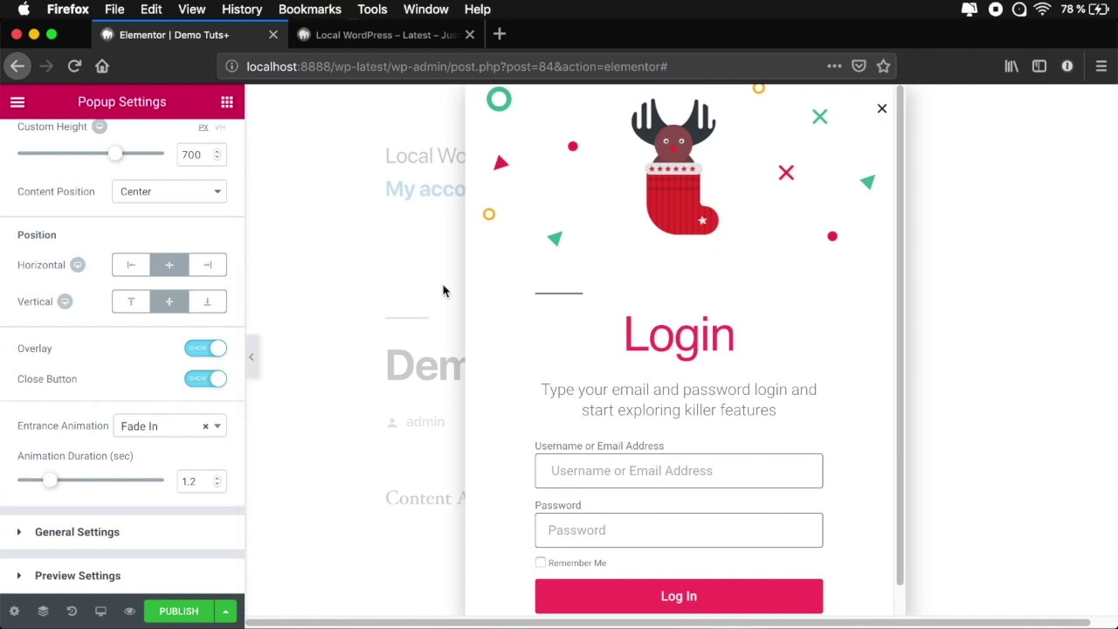
left_click(199, 381)
left_click(199, 381)
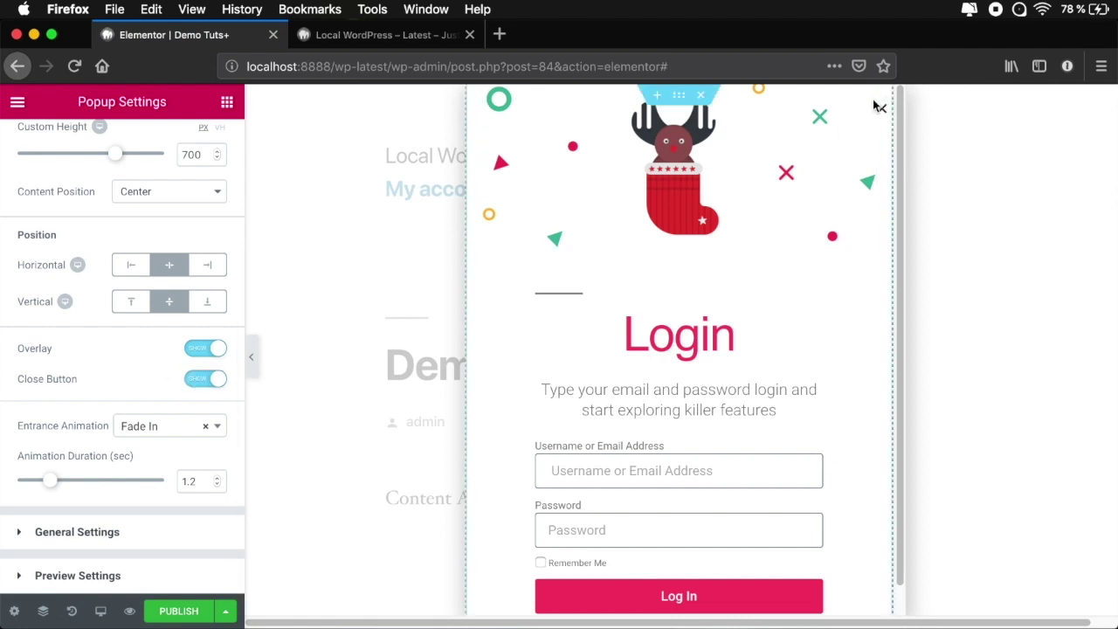
Browse the available entrance animations and try Shake on the popup.
left_click(168, 431)
scroll(168, 289, "down", 1)
scroll(168, 292, "down", 15)
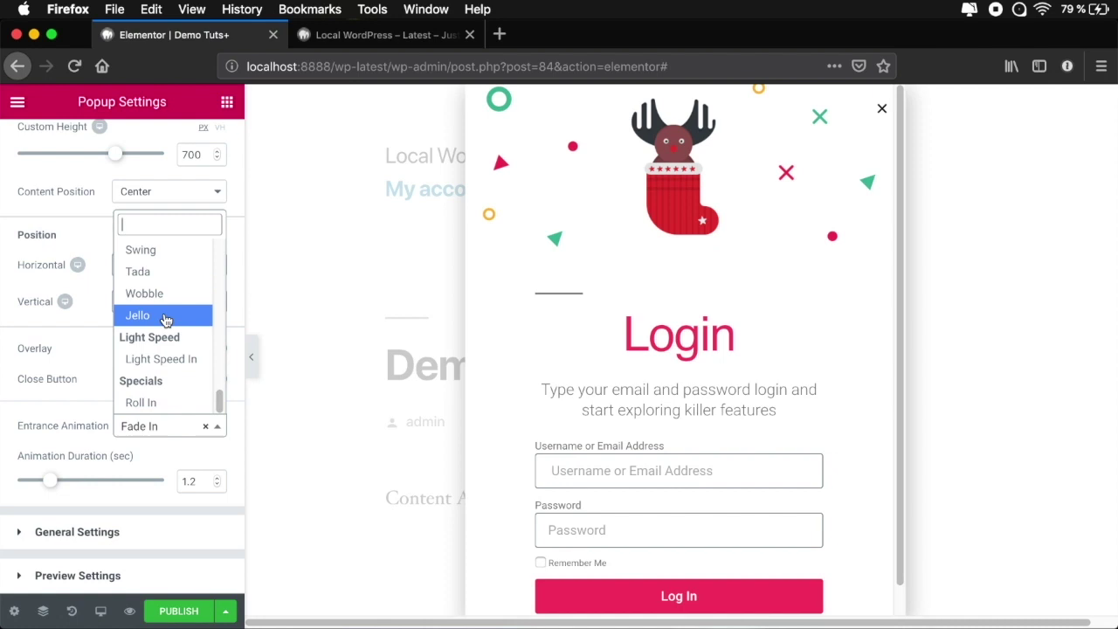
scroll(175, 362, "up", 5)
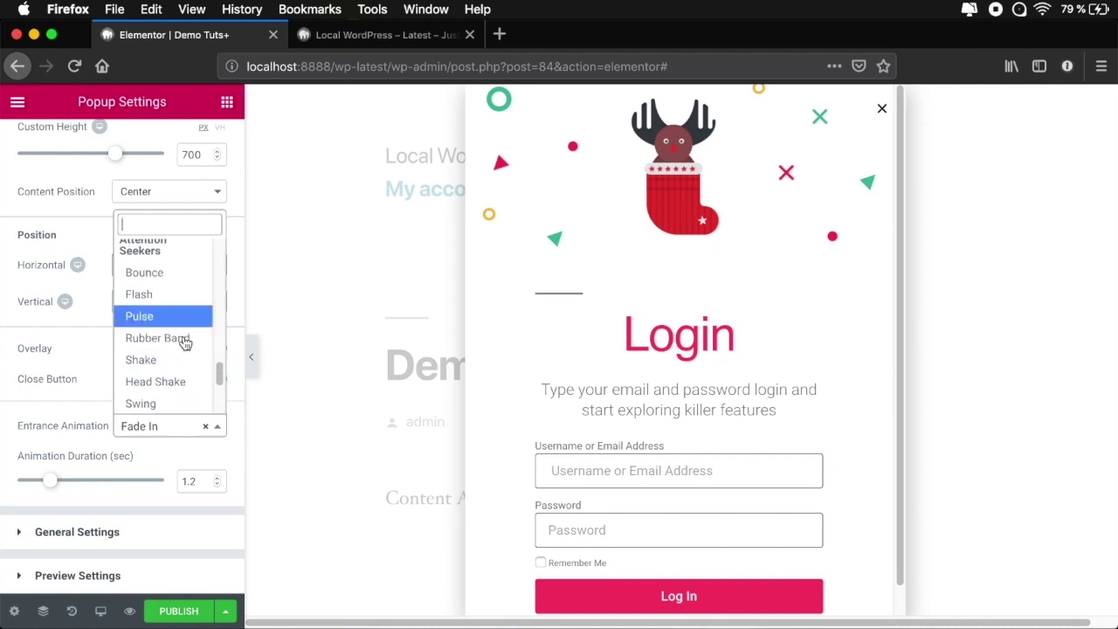
scroll(187, 358, "up", 3)
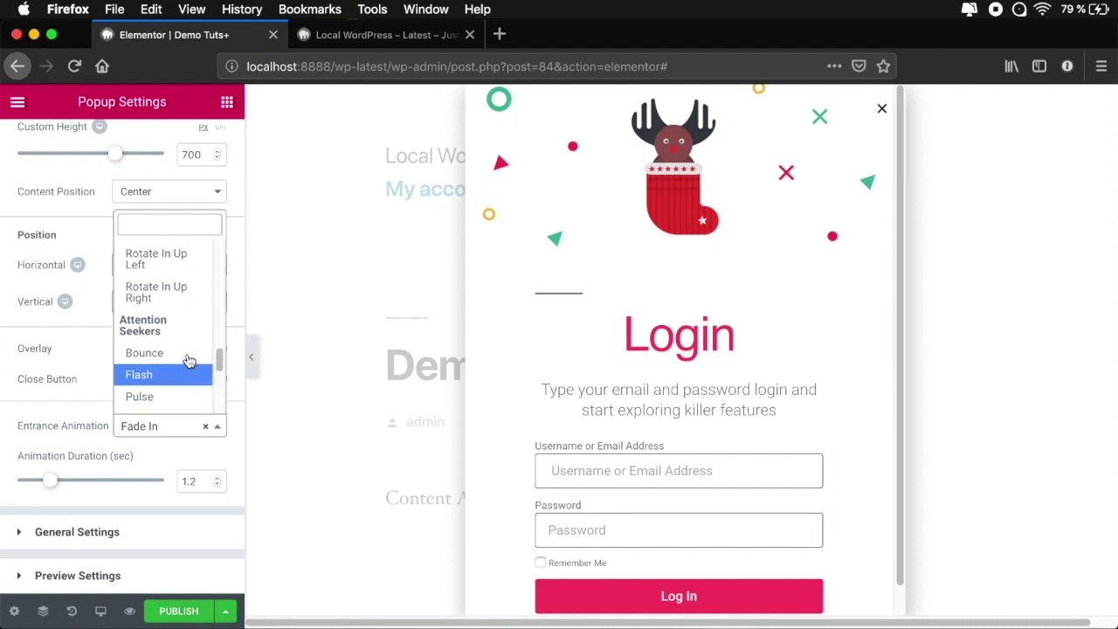
scroll(188, 363, "down", 2)
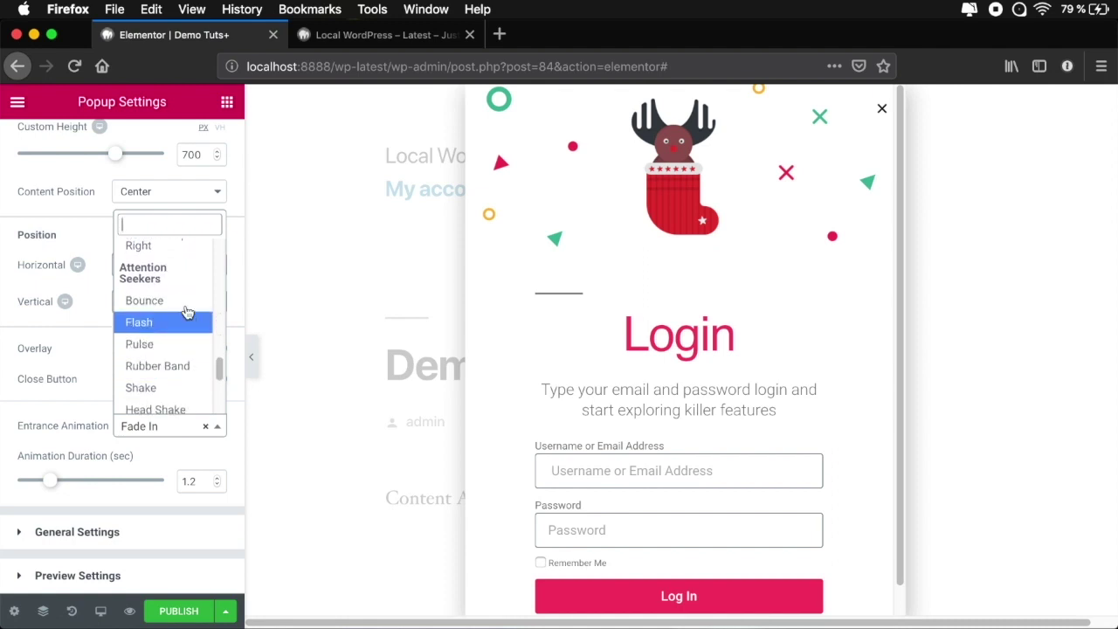
scroll(175, 359, "down", 1)
left_click(173, 371)
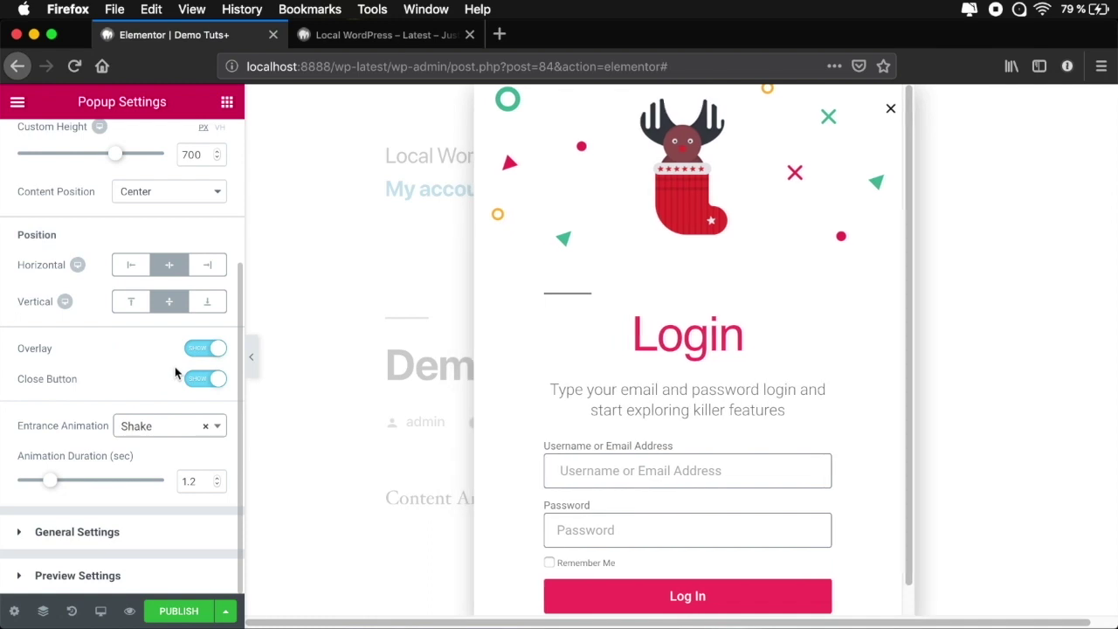
Try the Wobble and Tada entrance animations on the popup and go back to Fade In.
left_click(183, 426)
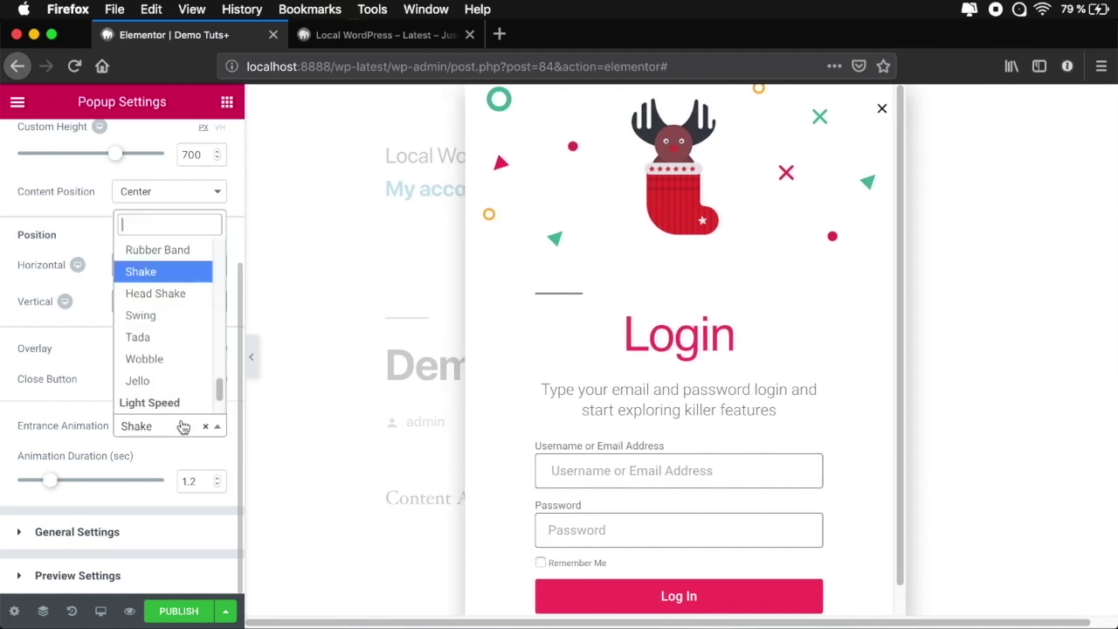
left_click(169, 360)
left_click(166, 425)
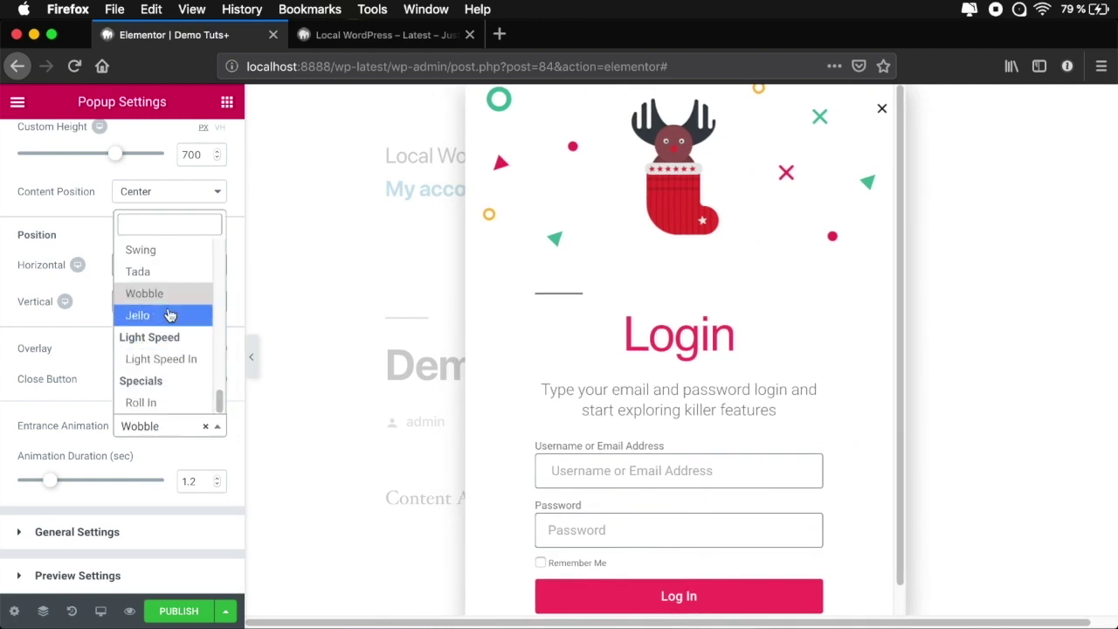
left_click(166, 273)
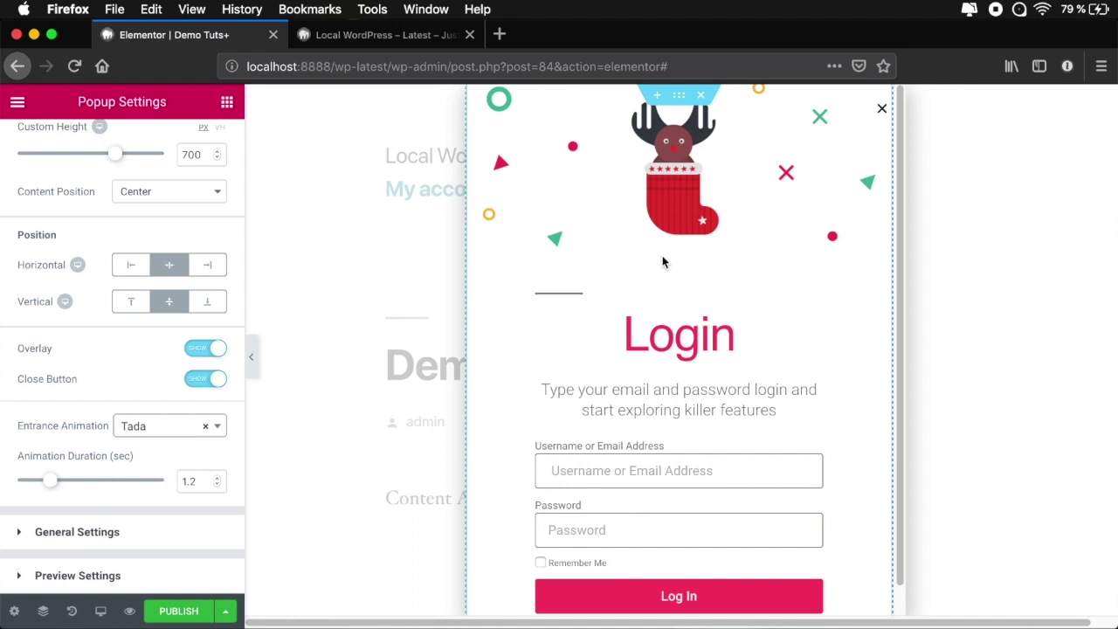
left_click(154, 425)
scroll(176, 358, "up", 15)
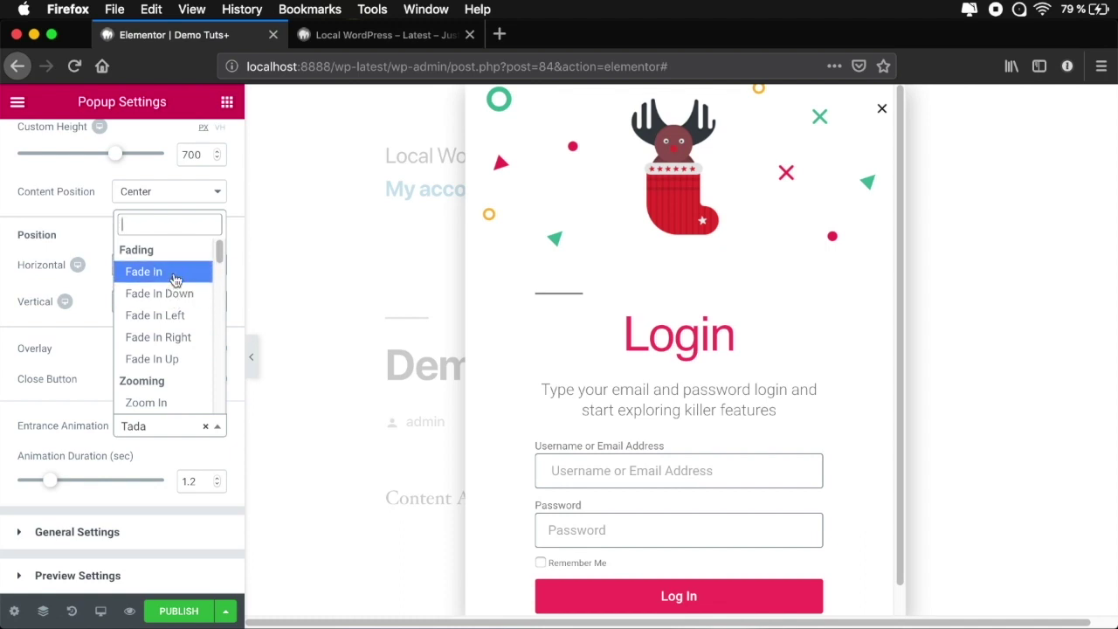
left_click(174, 272)
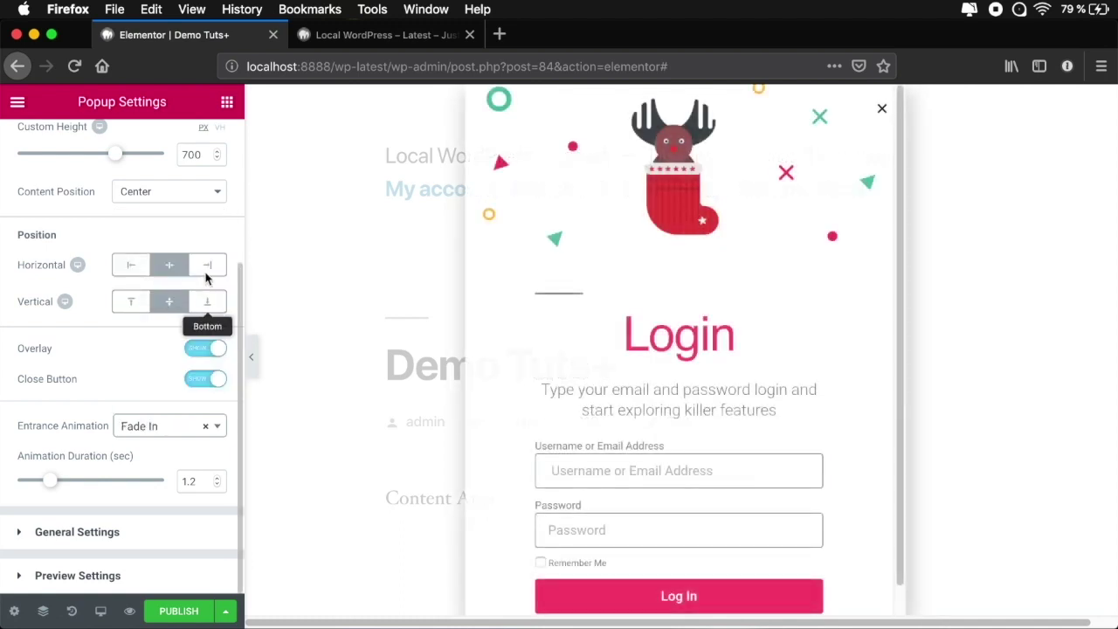
Set the popup's entrance animation to Slide In Right with a duration of 1.3 seconds.
left_click(154, 426)
scroll(155, 356, "down", 4)
scroll(157, 353, "down", 5)
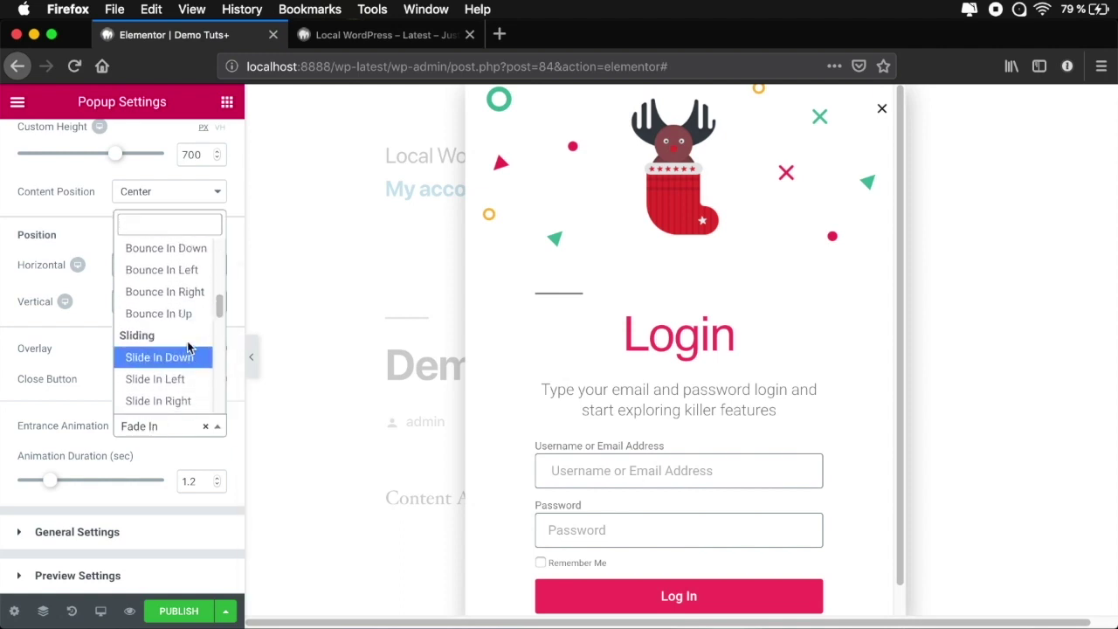
scroll(184, 350, "down", 2)
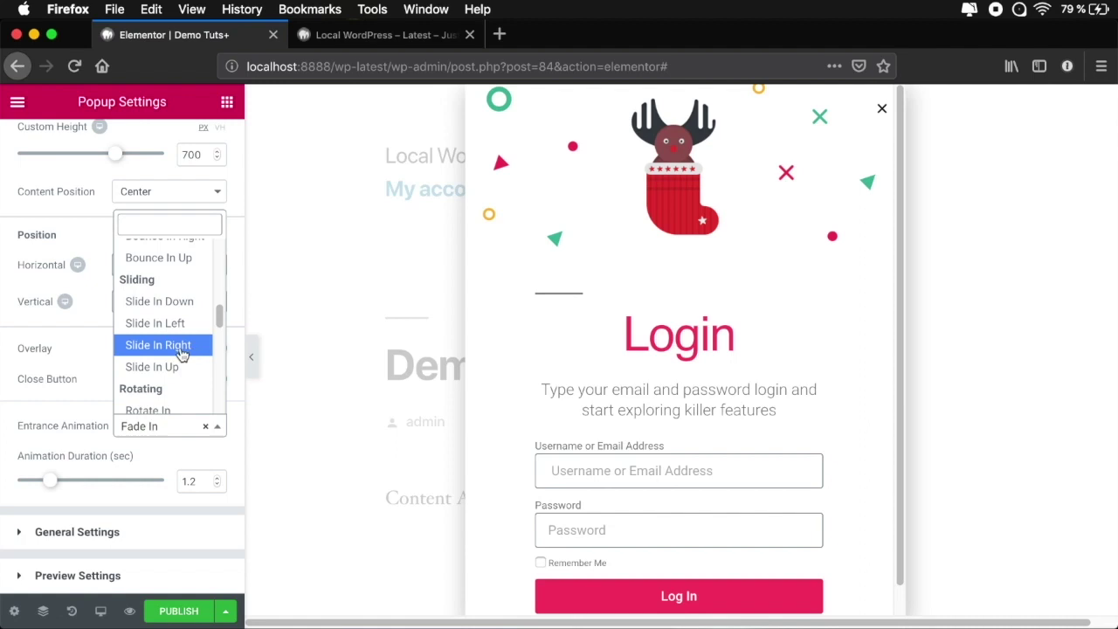
left_click(166, 345)
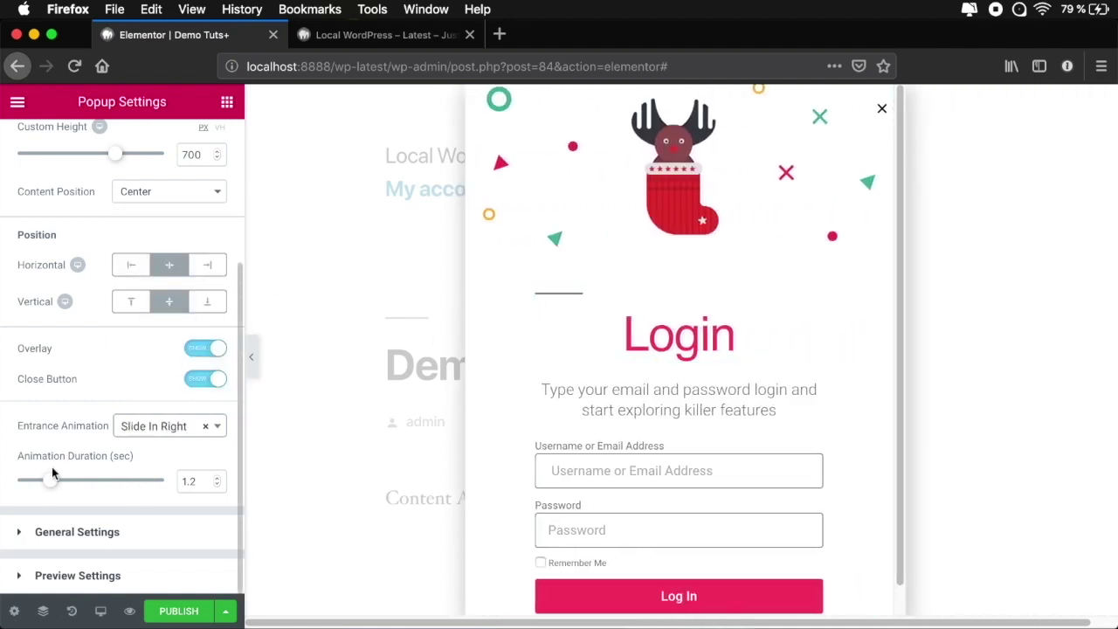
left_click_drag(52, 487, 53, 484)
left_click_drag(61, 482, 54, 481)
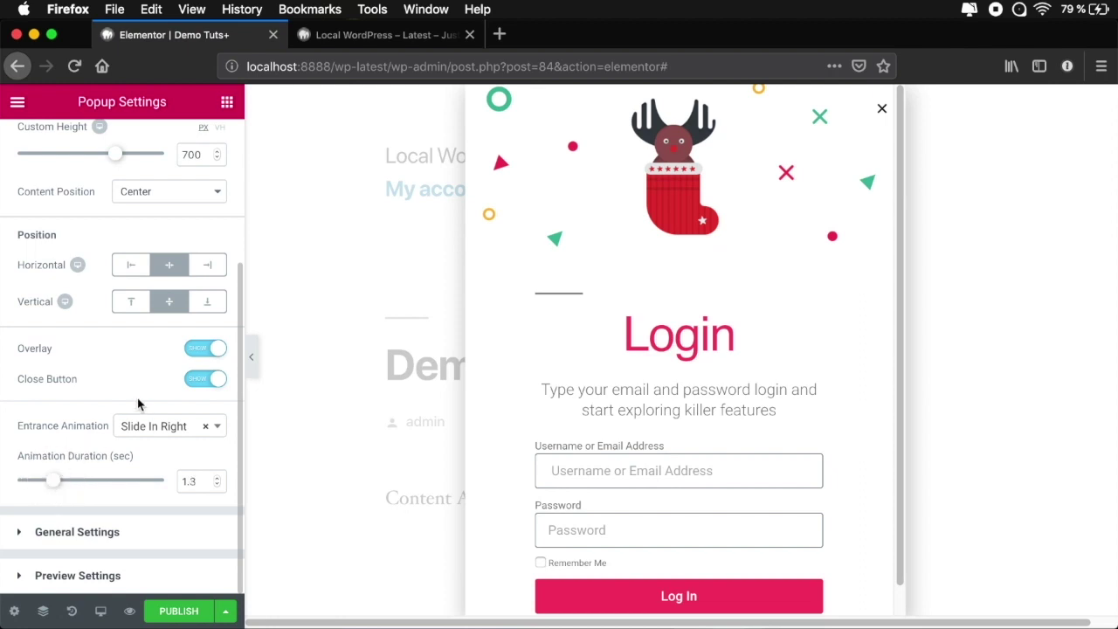
Open the popup's general settings and check the available status options, keeping Draft.
left_click(76, 532)
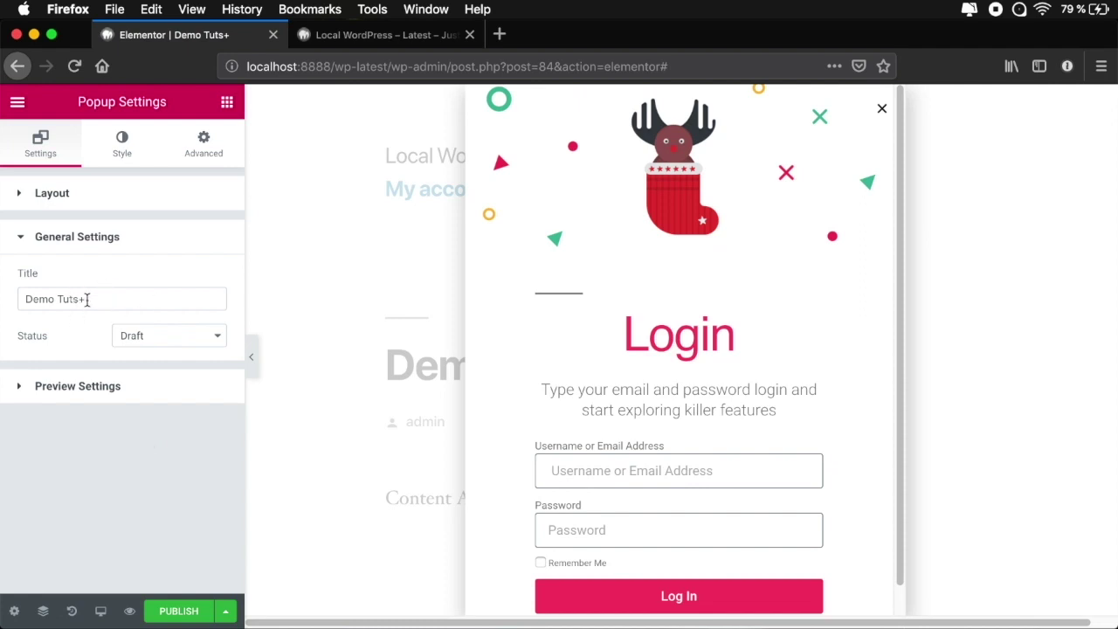
left_click(166, 335)
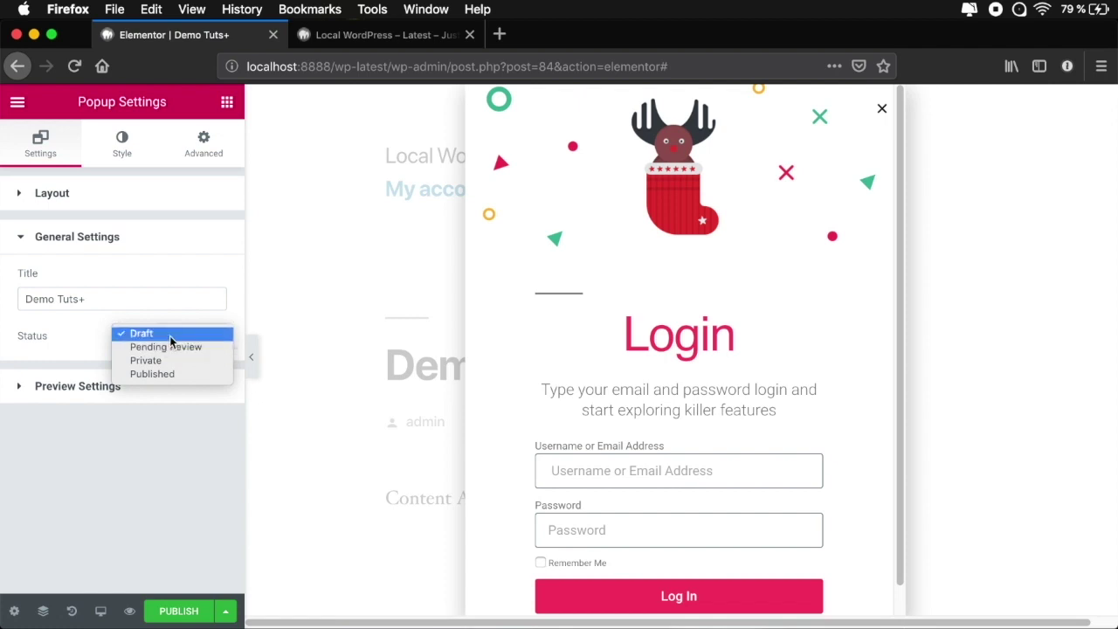
left_click(83, 343)
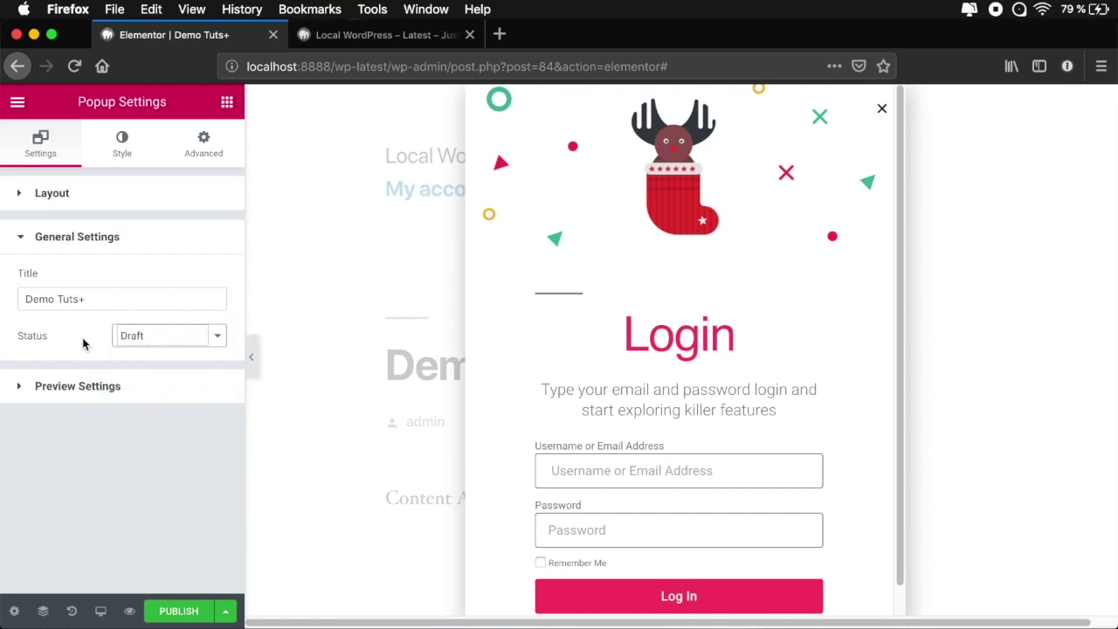
Open the popup's style settings and look at the Classic and Gradient background options, leaving the background type unset.
left_click(126, 149)
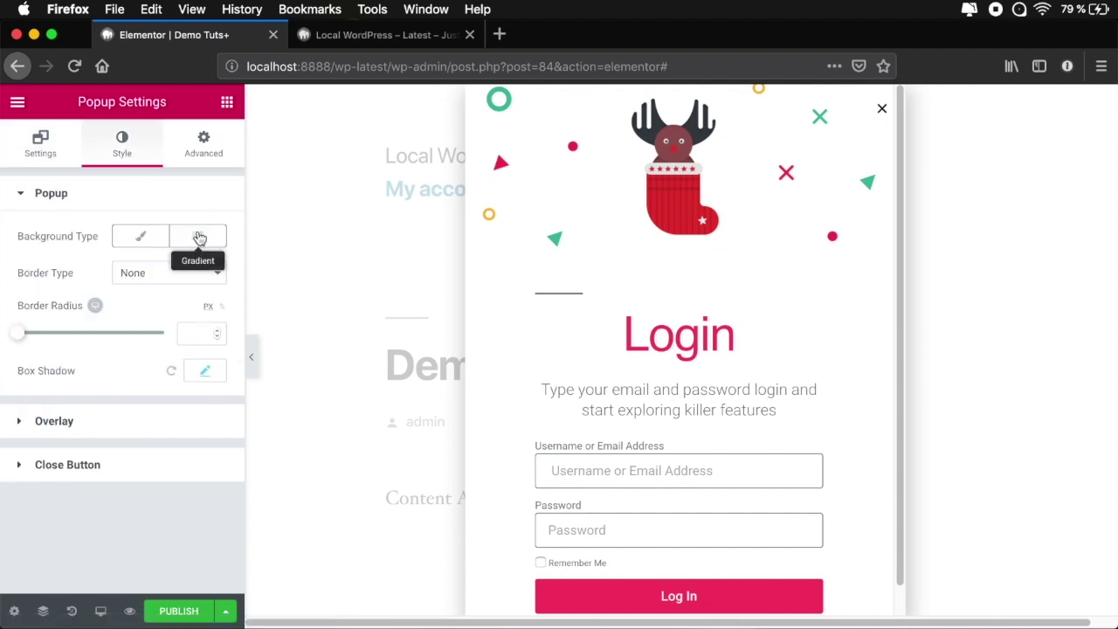
left_click(143, 244)
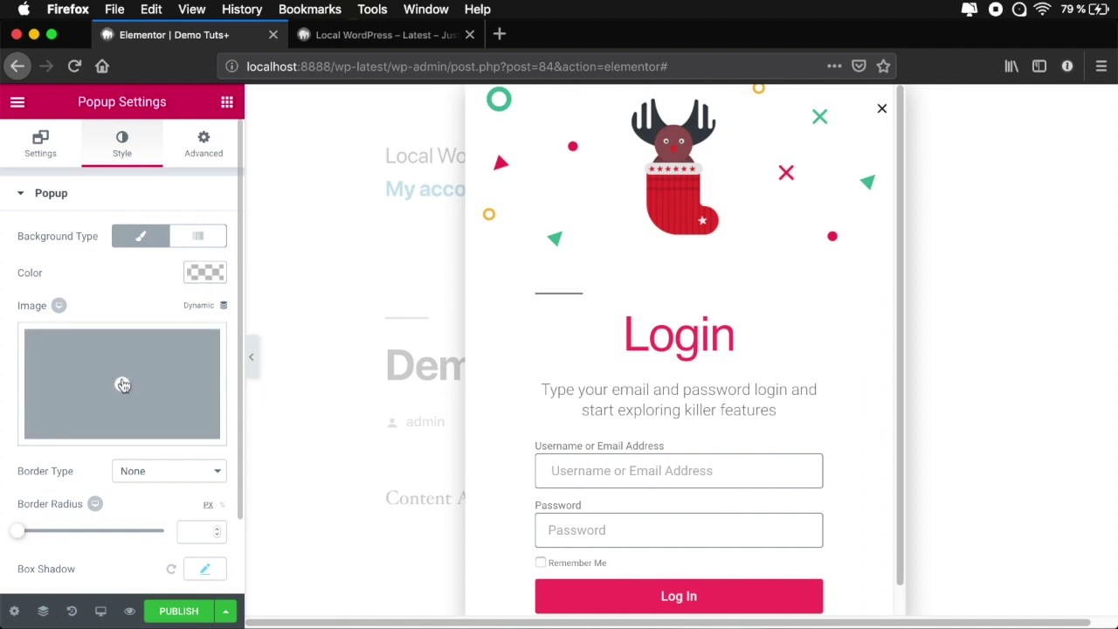
left_click(199, 234)
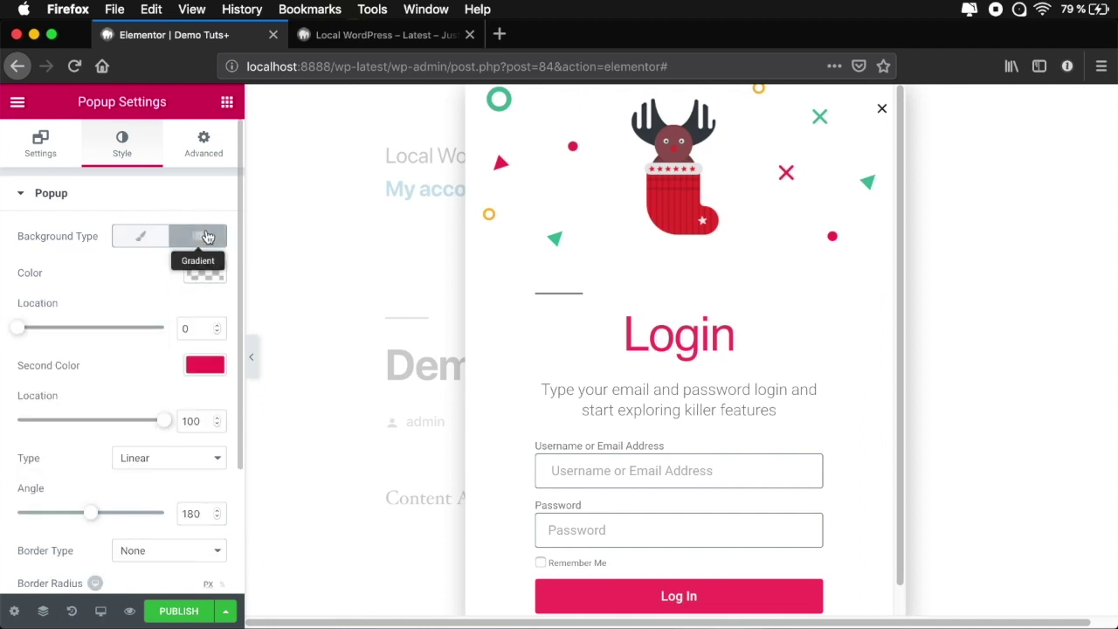
left_click(199, 236)
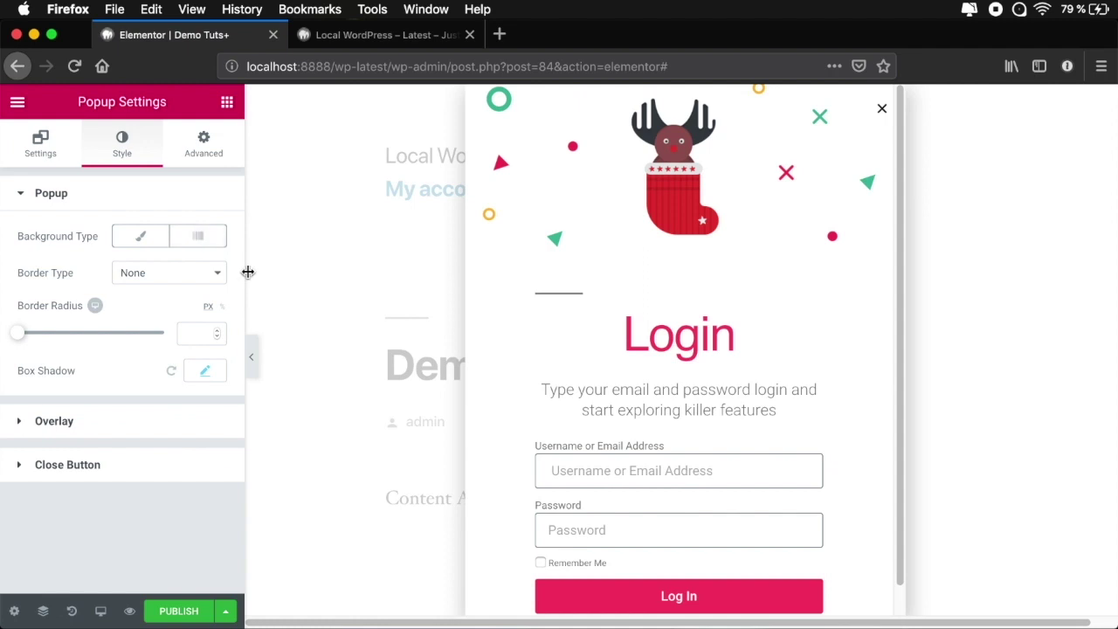
Round the popup's corners with a border radius of 24 px.
scroll(699, 305, "down", 2)
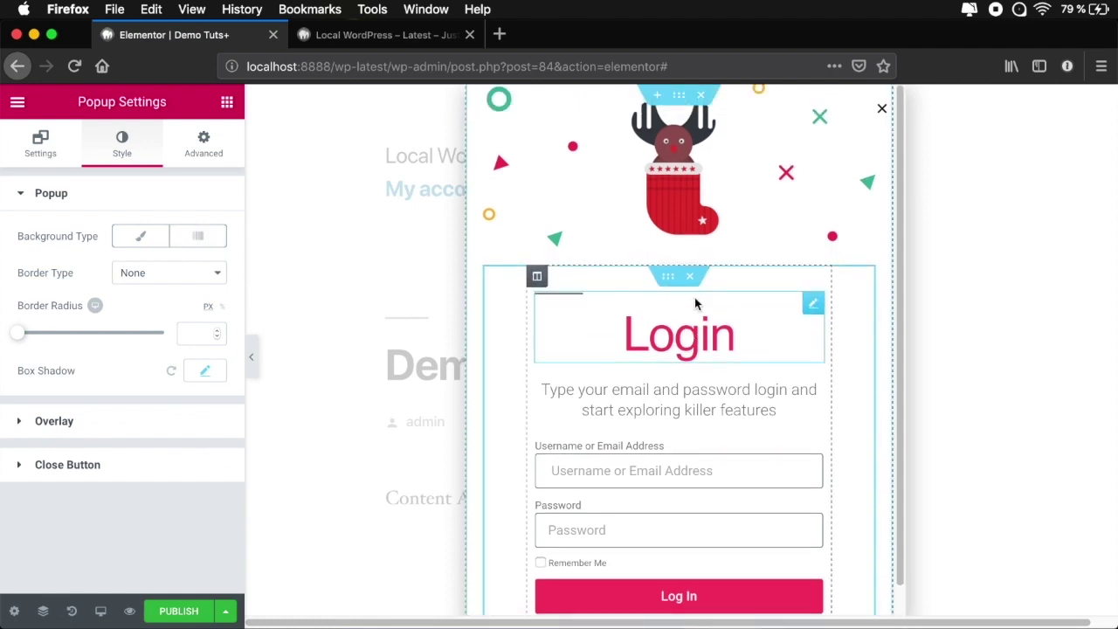
left_click(19, 338)
mouse_move(20, 337)
left_mouse_down()
mouse_move(61, 336)
mouse_move(35, 337)
left_mouse_up()
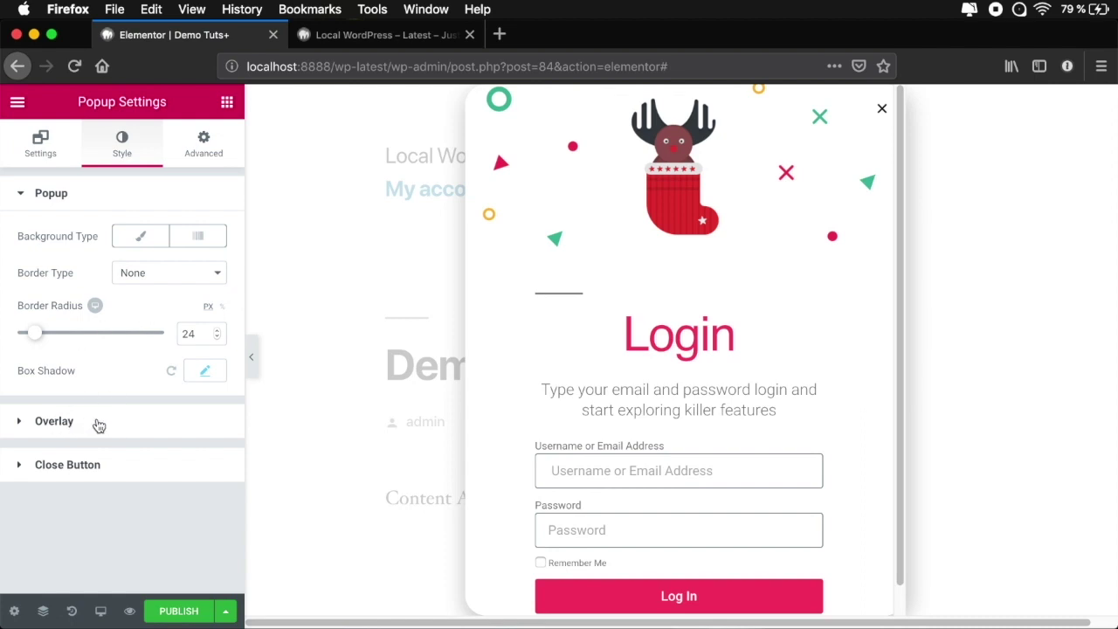
Try a near-black overlay color of rgba(2,2,2,0.8) and settle on the light blue preset for the popup's overlay.
left_click(54, 420)
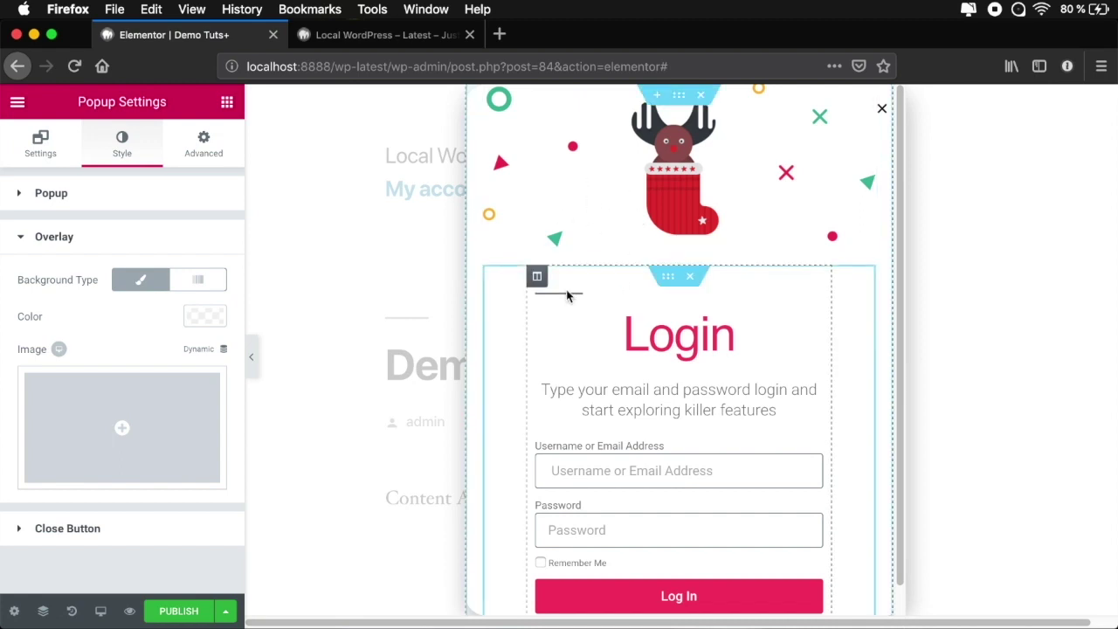
left_click(204, 317)
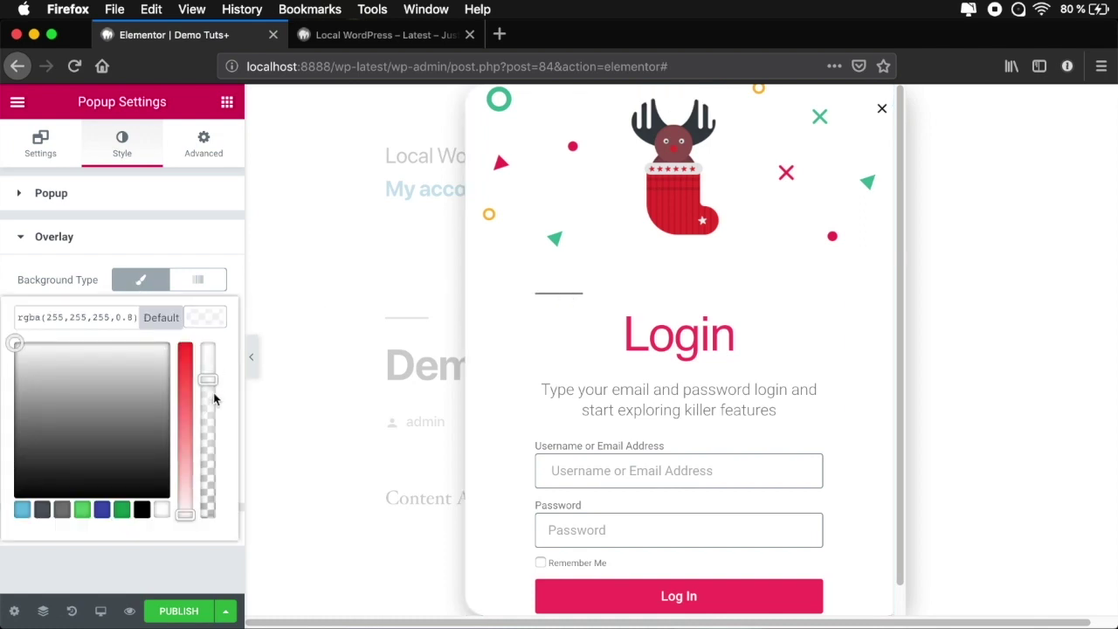
left_click(34, 462)
mouse_move(34, 462)
left_mouse_down()
mouse_move(12, 487)
mouse_move(2, 533)
left_mouse_up()
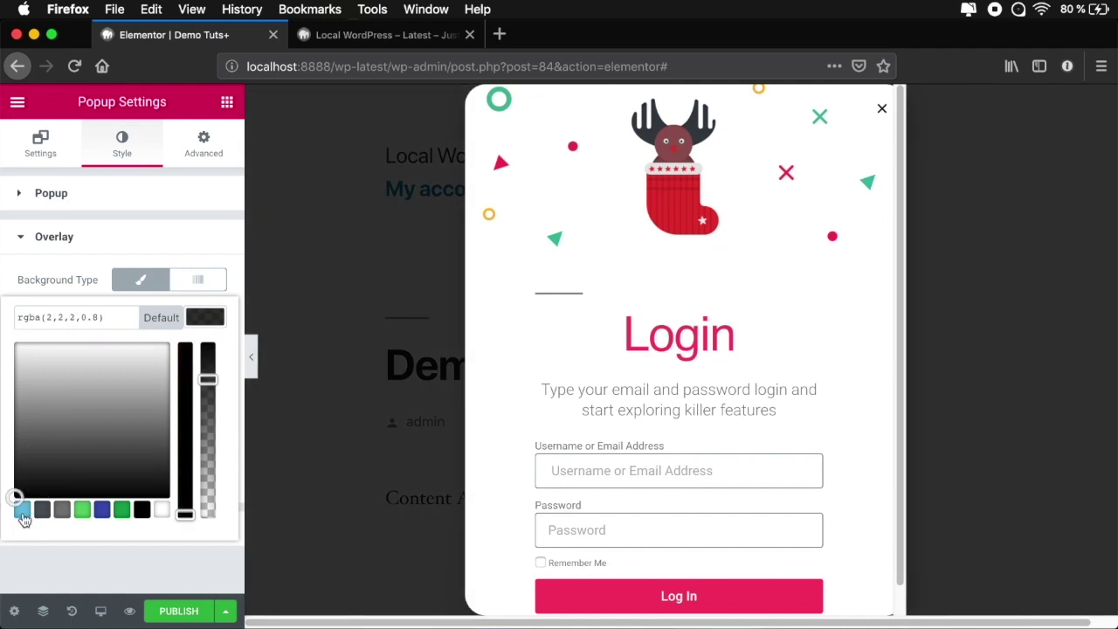
left_click(22, 509)
left_click(220, 240)
left_click(219, 240)
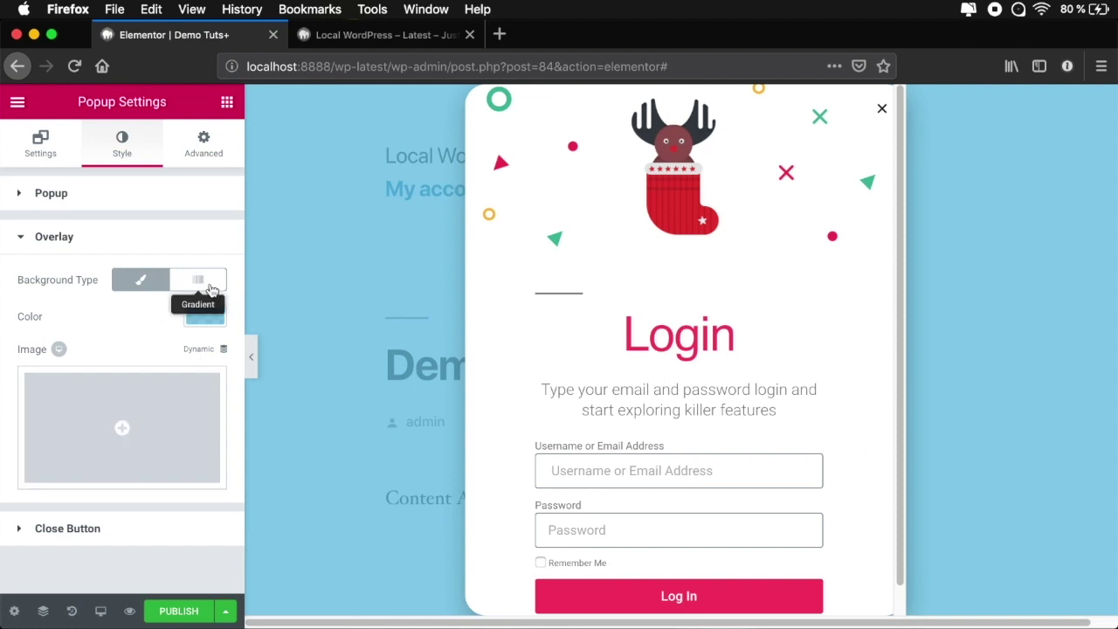
Place the popup's close button outside, with a vertical position of 3.6 and a horizontal position of 3.
left_click(112, 527)
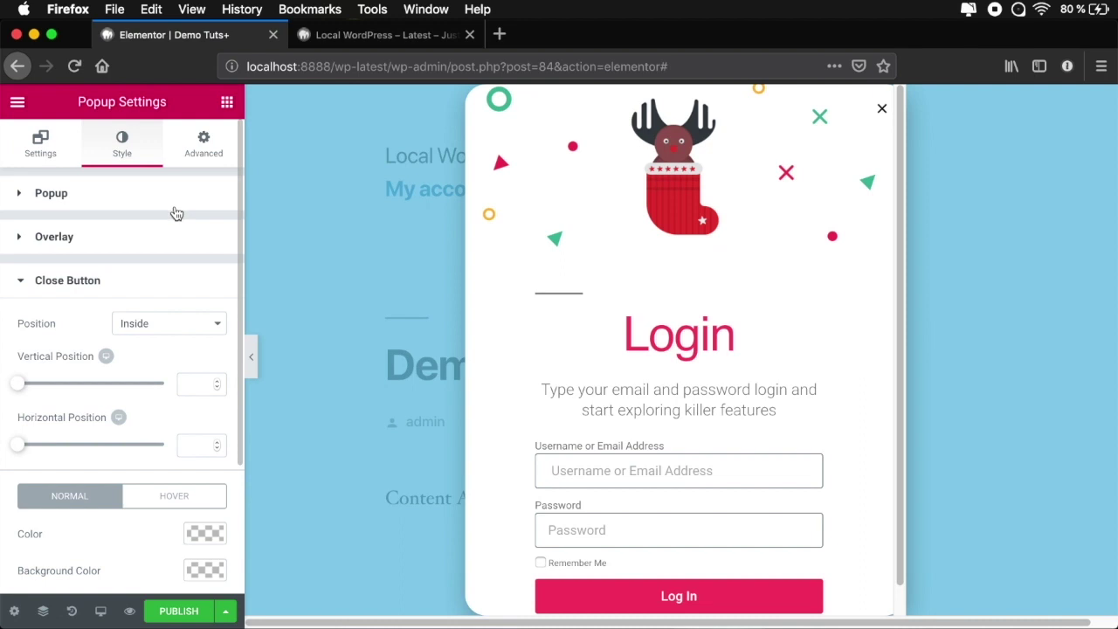
left_click(161, 323)
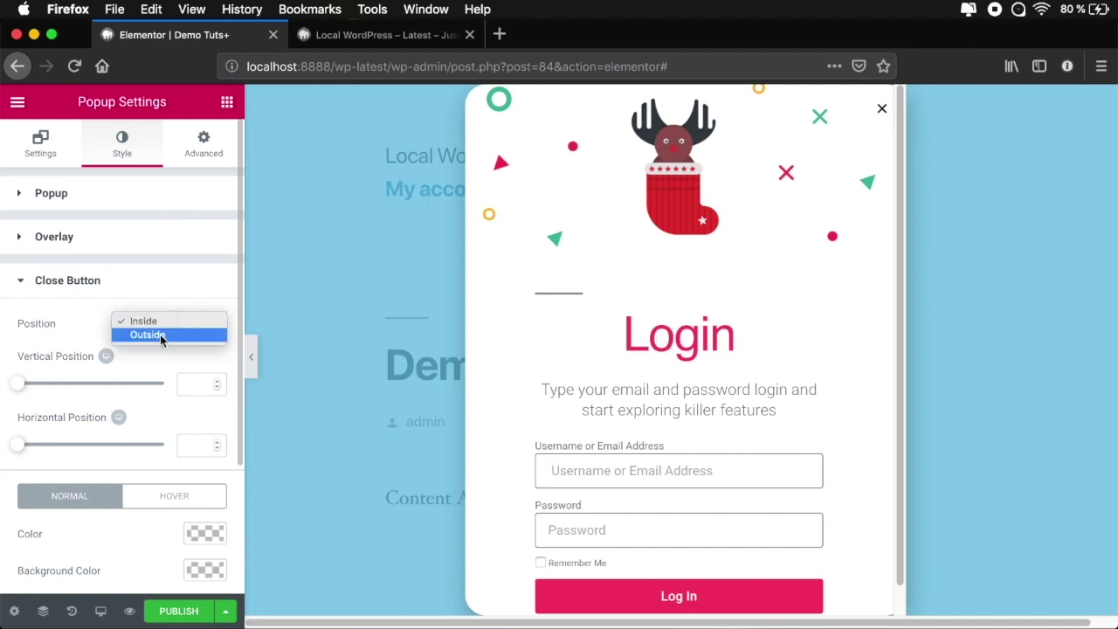
left_click(159, 335)
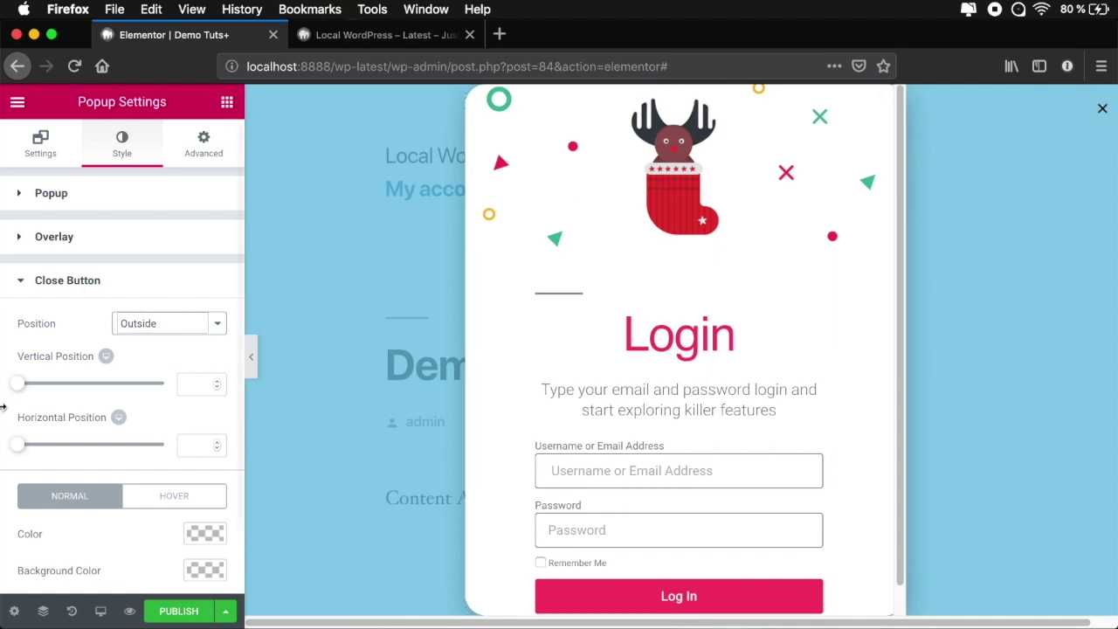
left_click_drag(19, 384, 24, 384)
left_click_drag(23, 443, 25, 447)
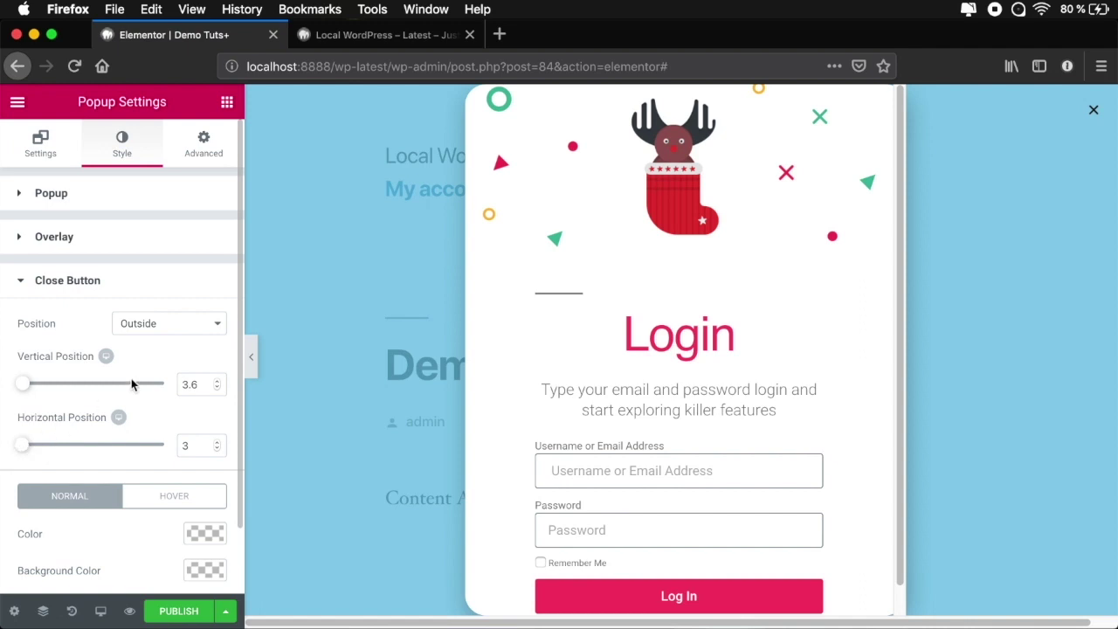
Check the close button's normal and hover color options and increase the button's size.
scroll(131, 384, "down", 2)
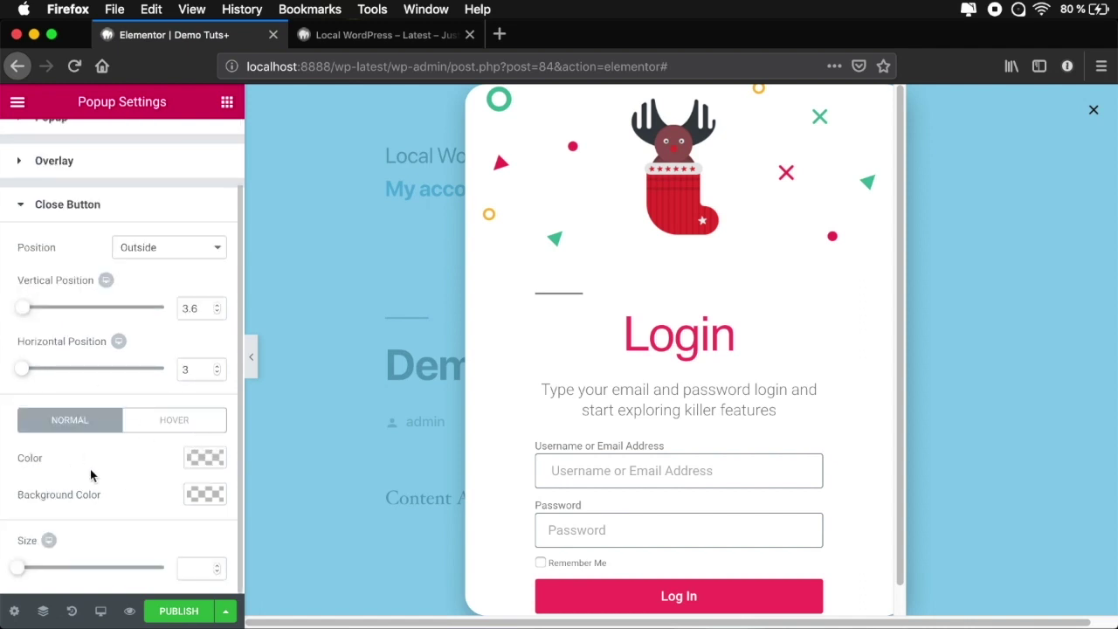
left_click(214, 458)
left_click(214, 459)
left_click(182, 427)
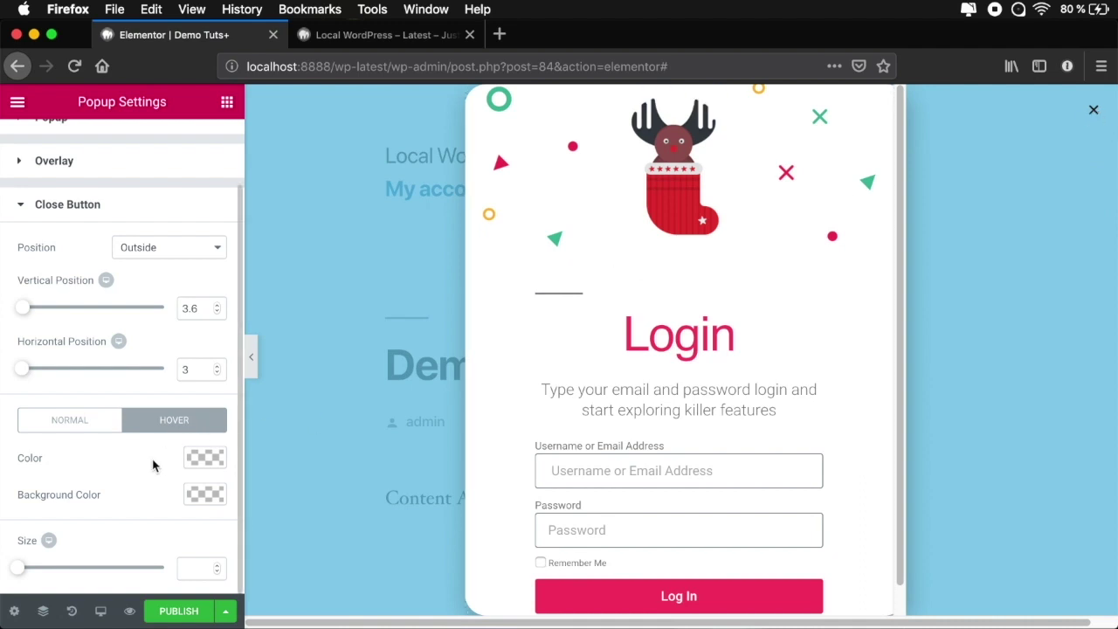
left_click_drag(17, 568, 47, 566)
scroll(157, 287, "up", 2)
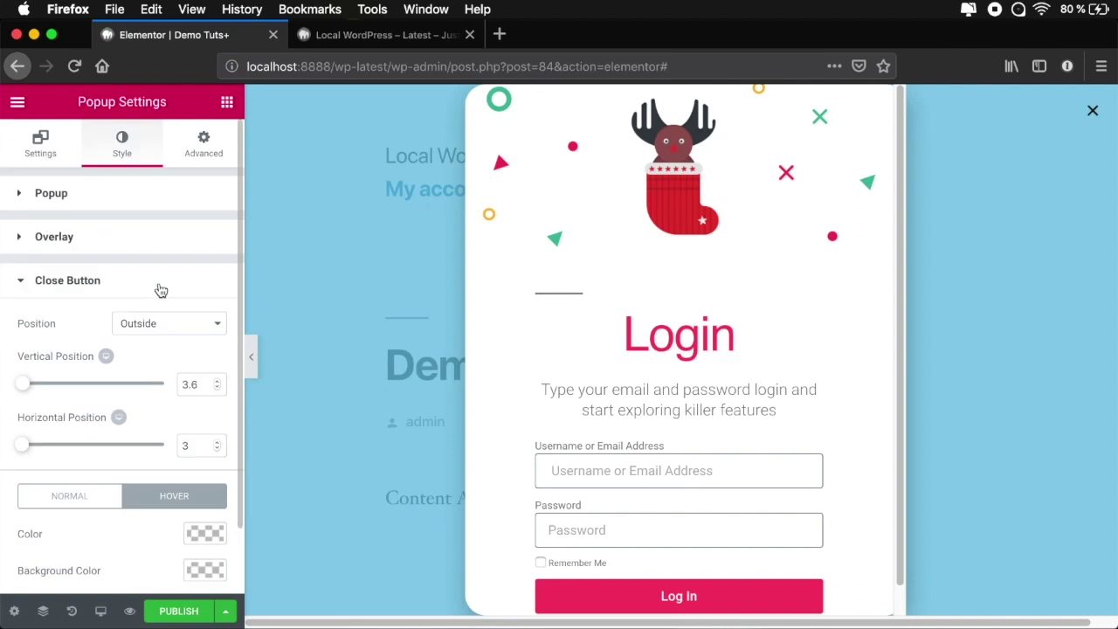
Open the popup's advanced settings and make the close button show after 3 seconds.
left_click(201, 142)
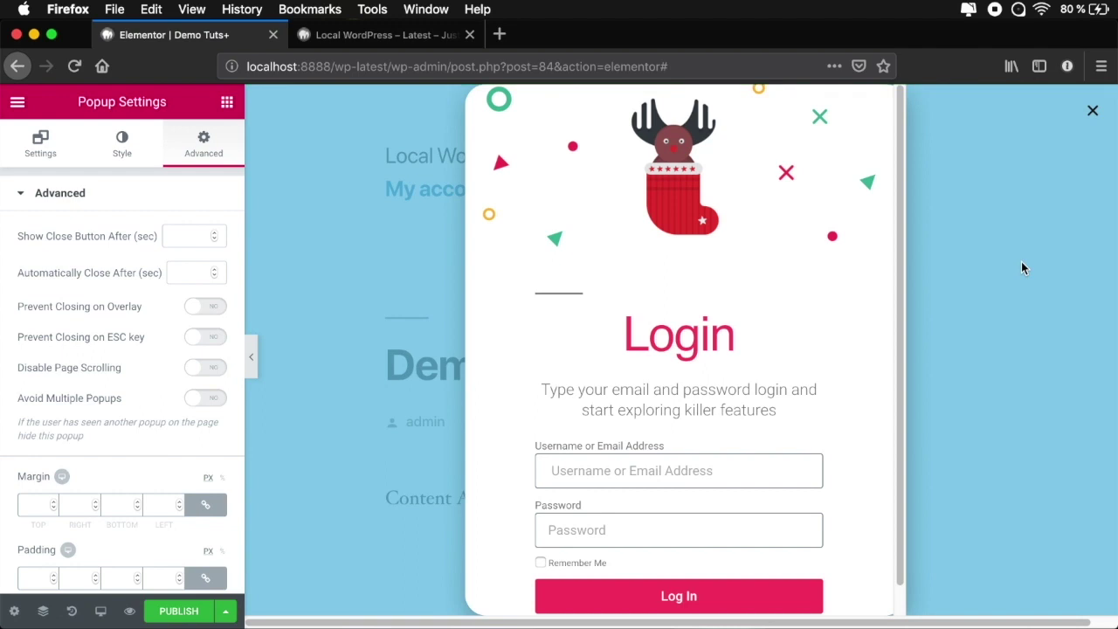
left_click(216, 233)
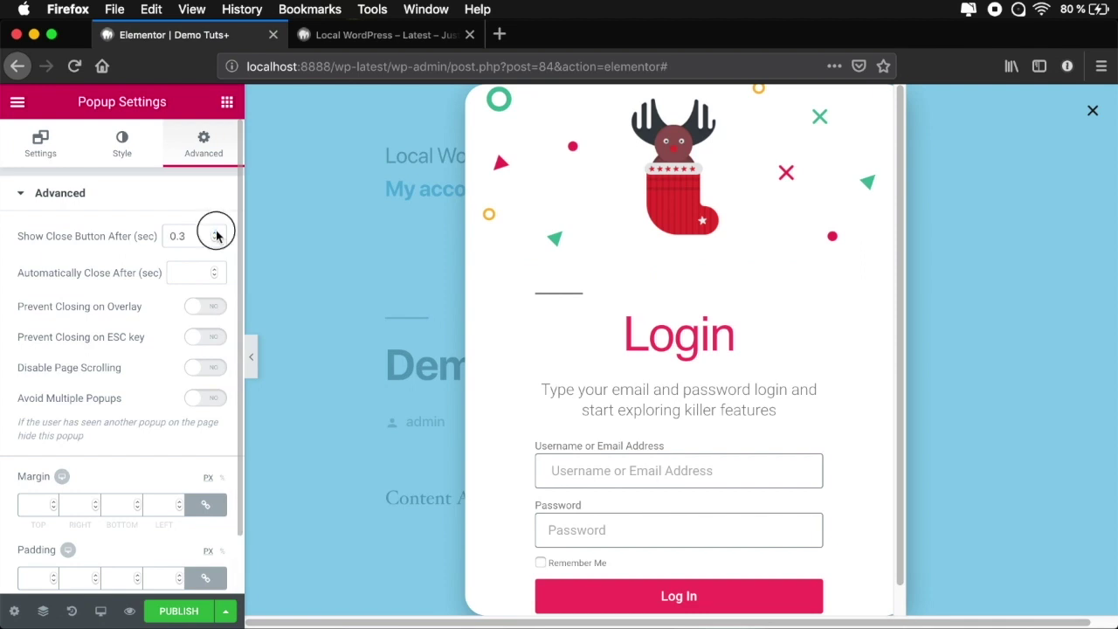
left_click(215, 234)
left_click(216, 240)
left_click(117, 252)
type("3")
left_click(134, 271)
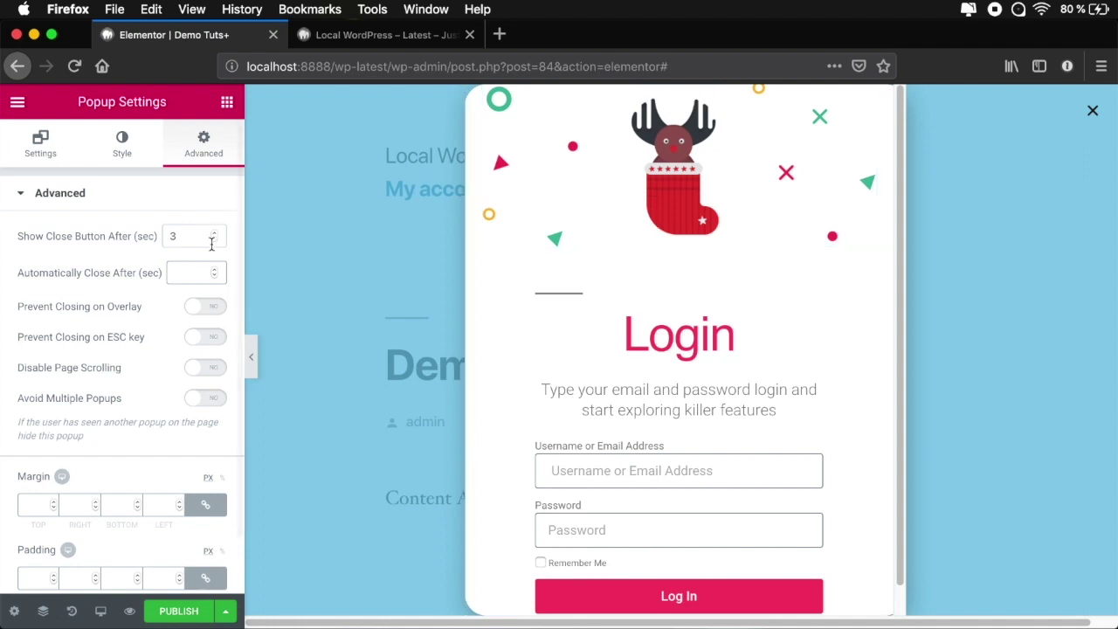
Prevent the popup from closing on an overlay click and on the ESC key.
left_click(212, 310)
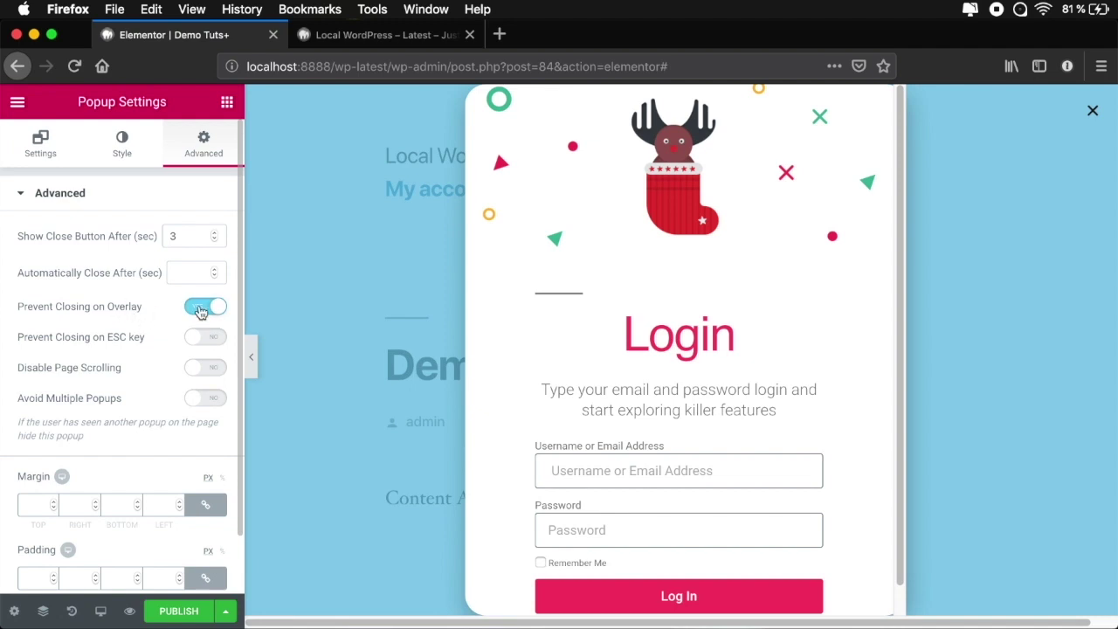
left_click(201, 311)
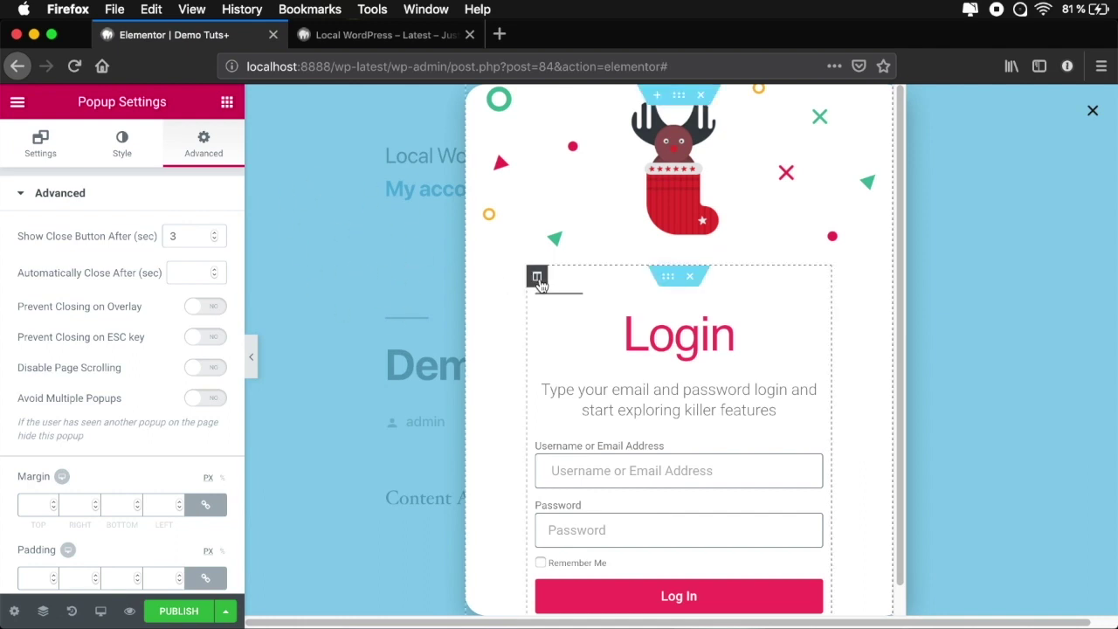
left_click(214, 311)
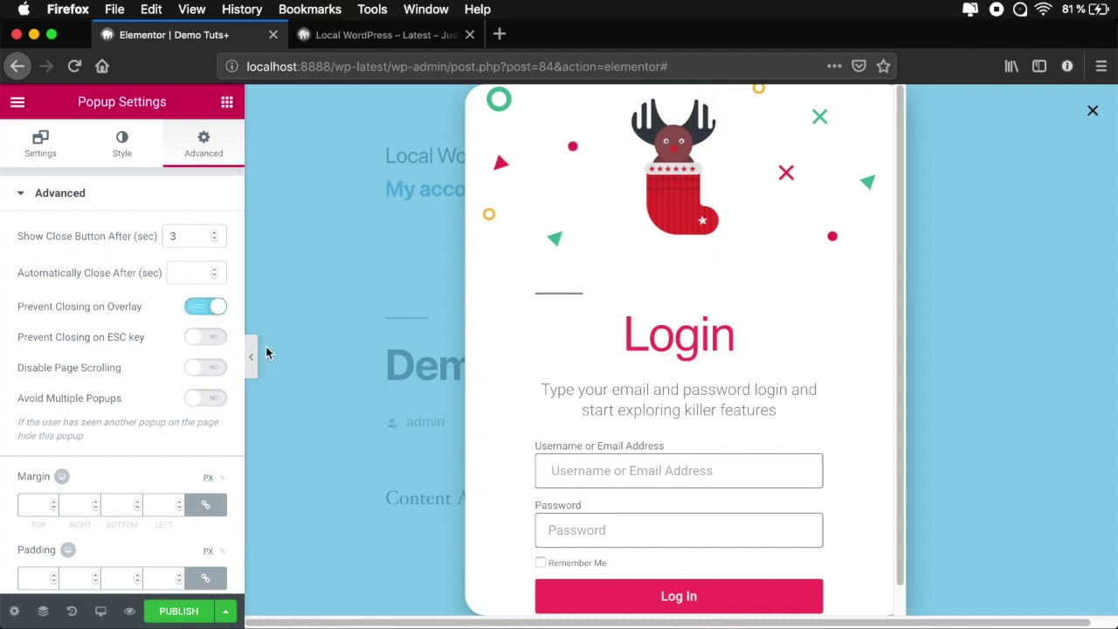
left_click(212, 340)
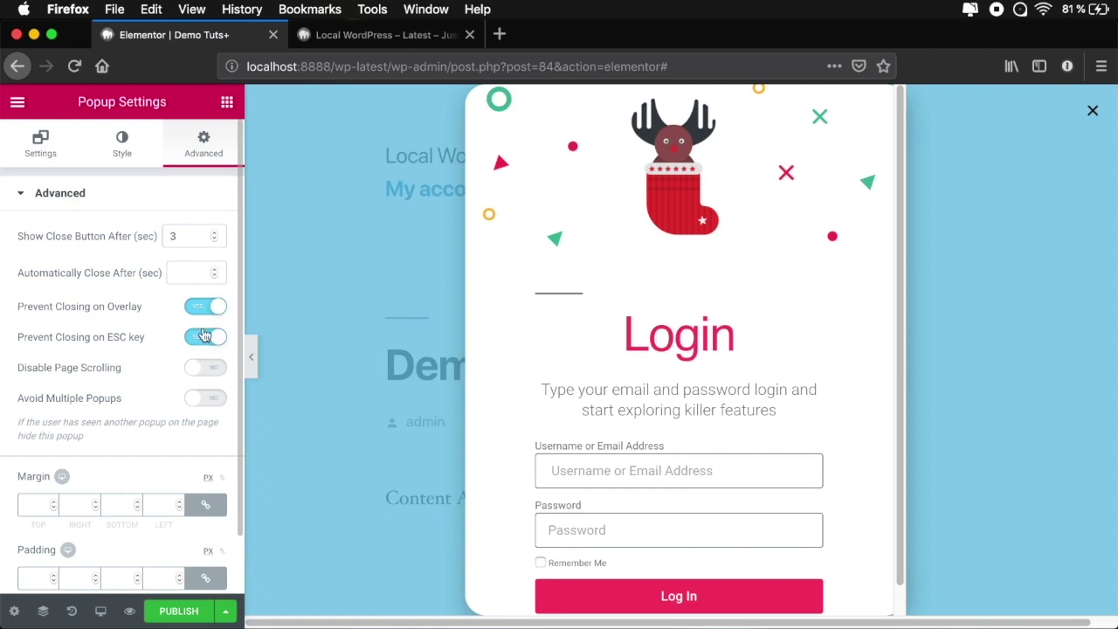
Test scrolling the page behind the popup and enable Disable Page Scrolling.
scroll(213, 365, "down", 2)
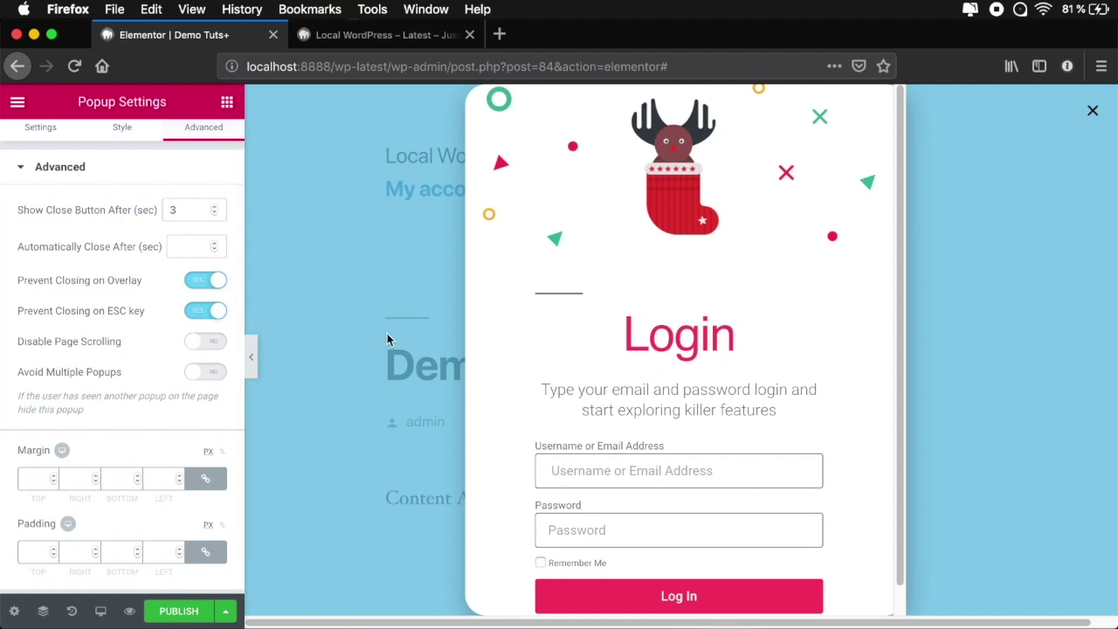
scroll(387, 336, "down", 10)
scroll(386, 336, "up", 10)
scroll(380, 333, "down", 10)
scroll(380, 332, "down", 3)
scroll(379, 332, "up", 10)
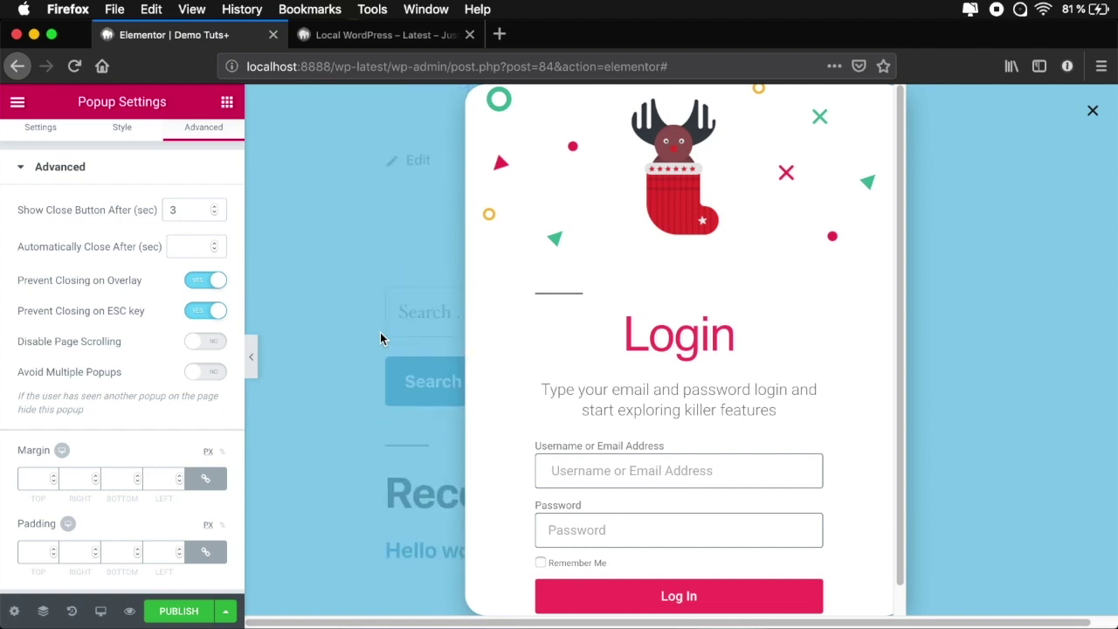
left_click(217, 341)
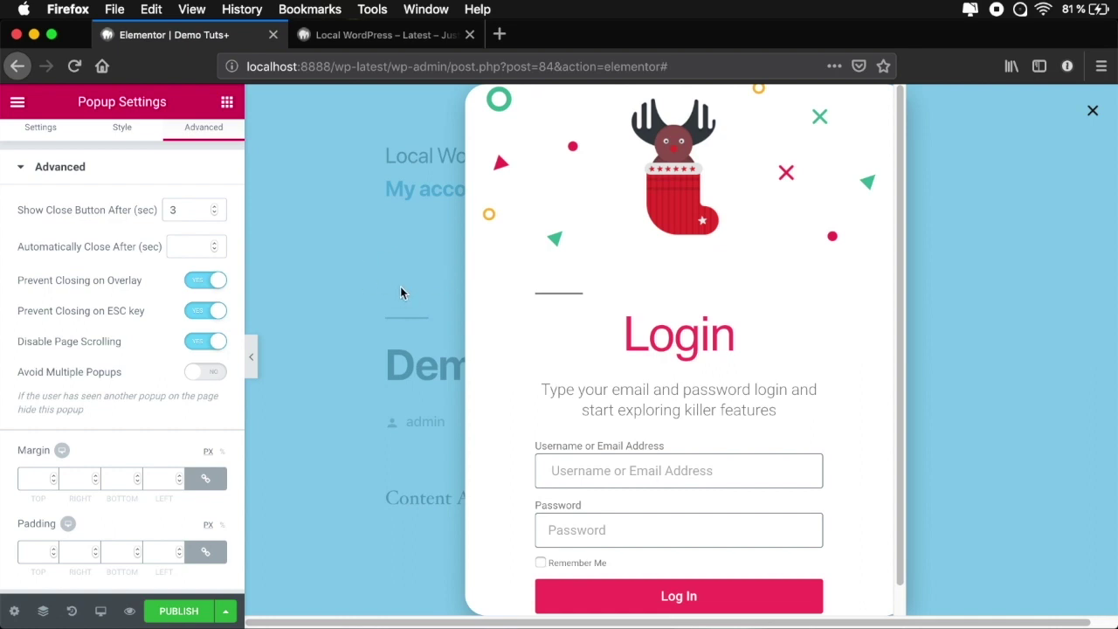
Set the popup's margin to 23 px and its padding to 70 px on all sides.
scroll(217, 403, "down", 2)
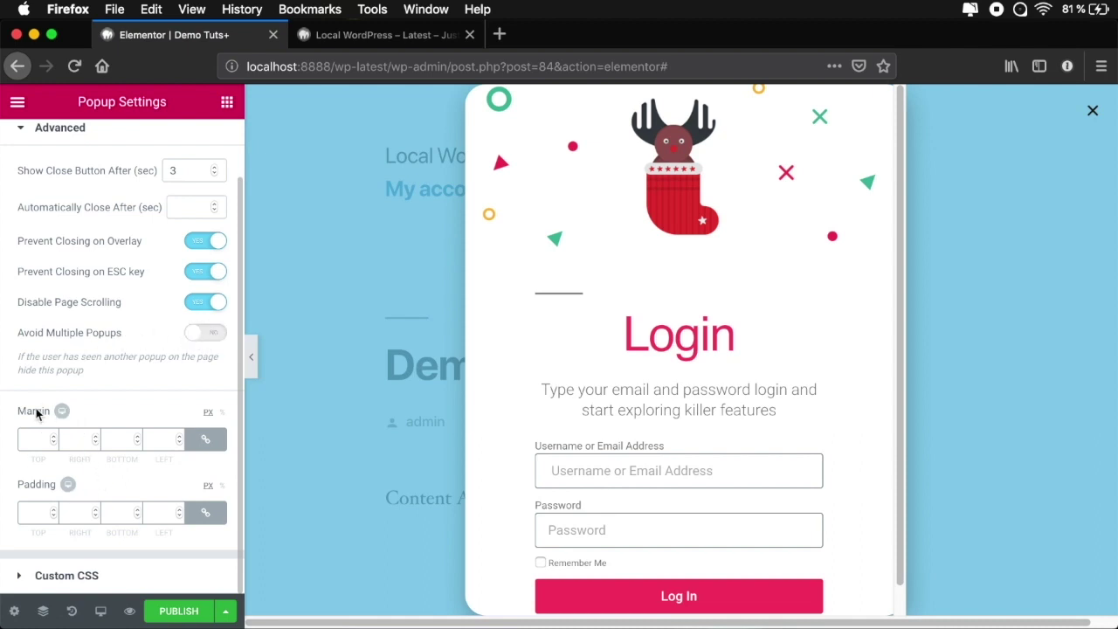
left_click(53, 436)
left_click(53, 436)
left_click(53, 435)
left_click(53, 436)
left_click(54, 435)
left_click(53, 435)
left_click(54, 443)
left_click(53, 443)
left_click(53, 509)
left_click(53, 509)
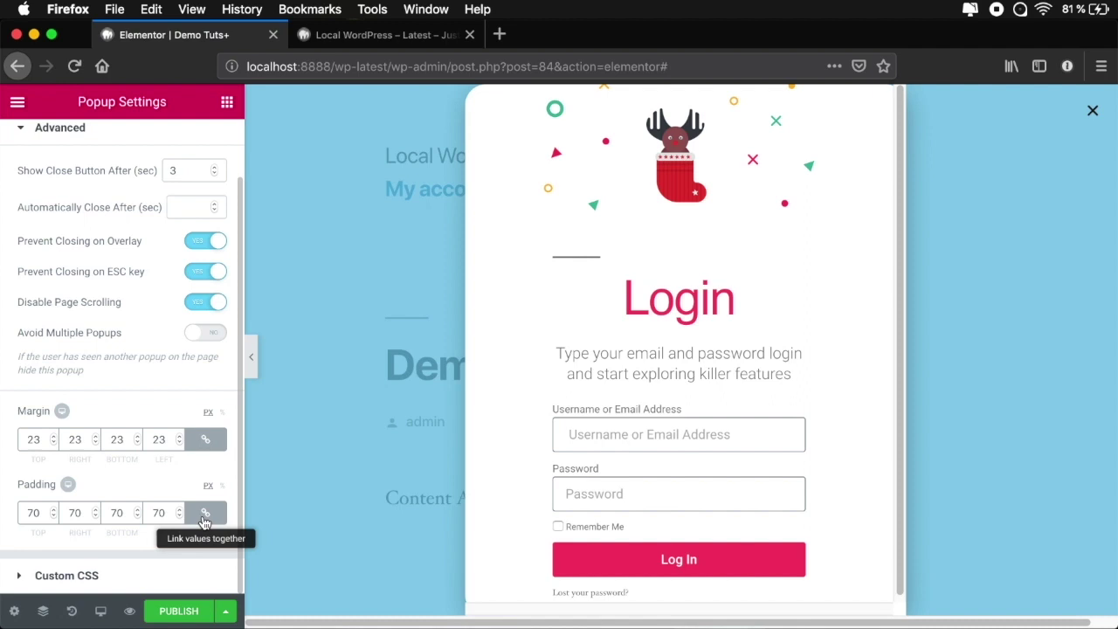
Unlink the popup's padding values and try a right padding of 95 px.
left_click(204, 521)
left_click(97, 513)
left_click_drag(96, 514, 96, 513)
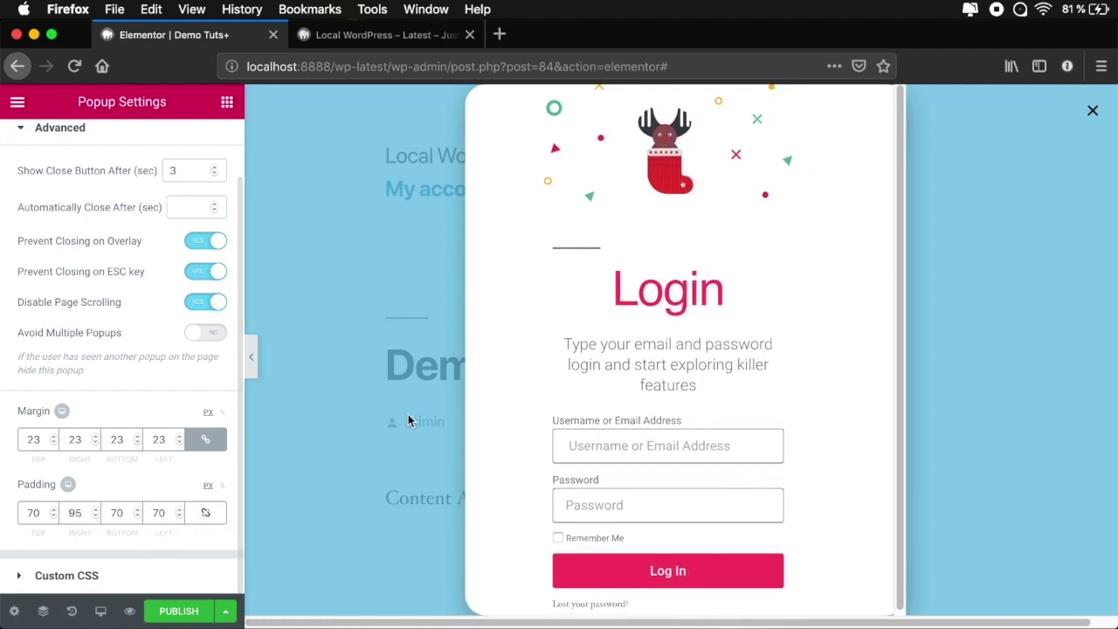
Open the popup's custom CSS section and look at the code editor.
left_click(117, 576)
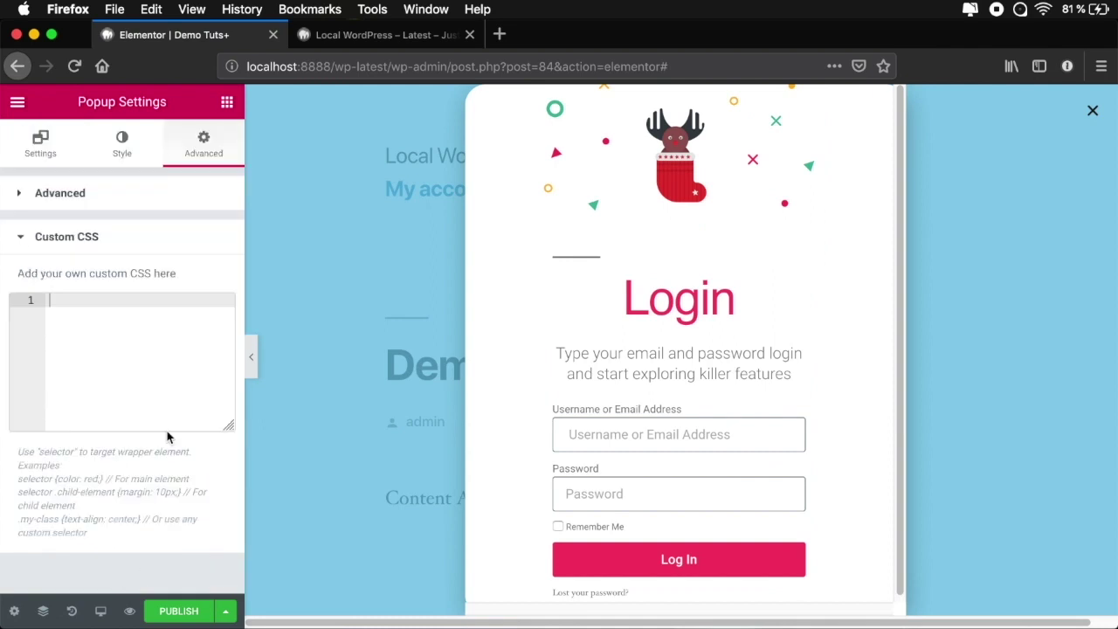
left_click(88, 327)
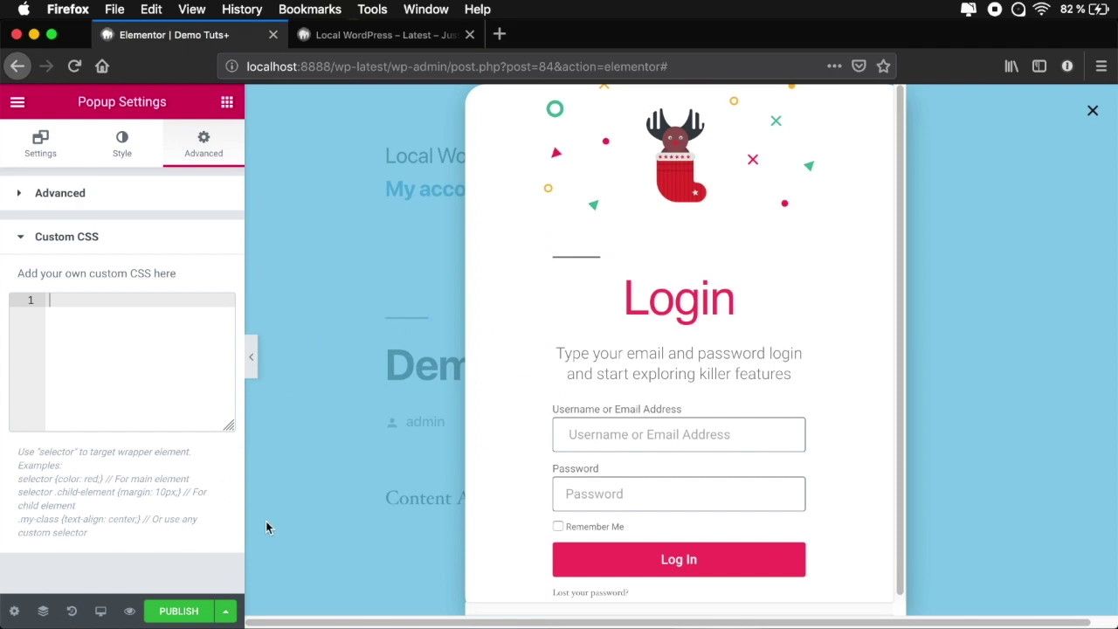
Start publishing the popup, add a display condition that includes the Entire Site, and look through the condition's alternatives.
left_click(181, 612)
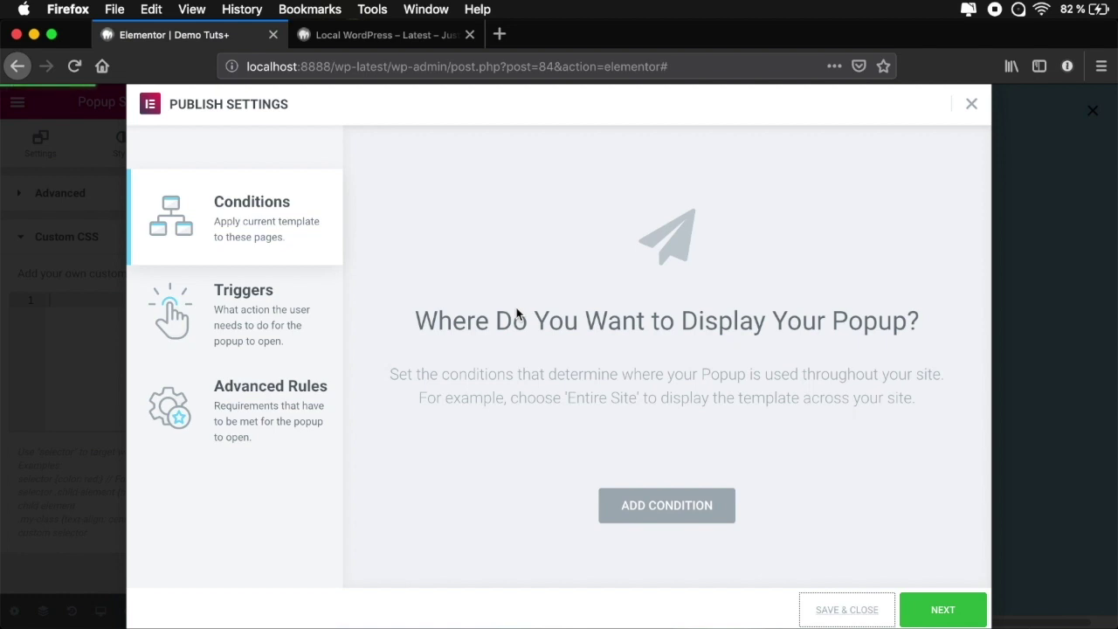
left_click(684, 512)
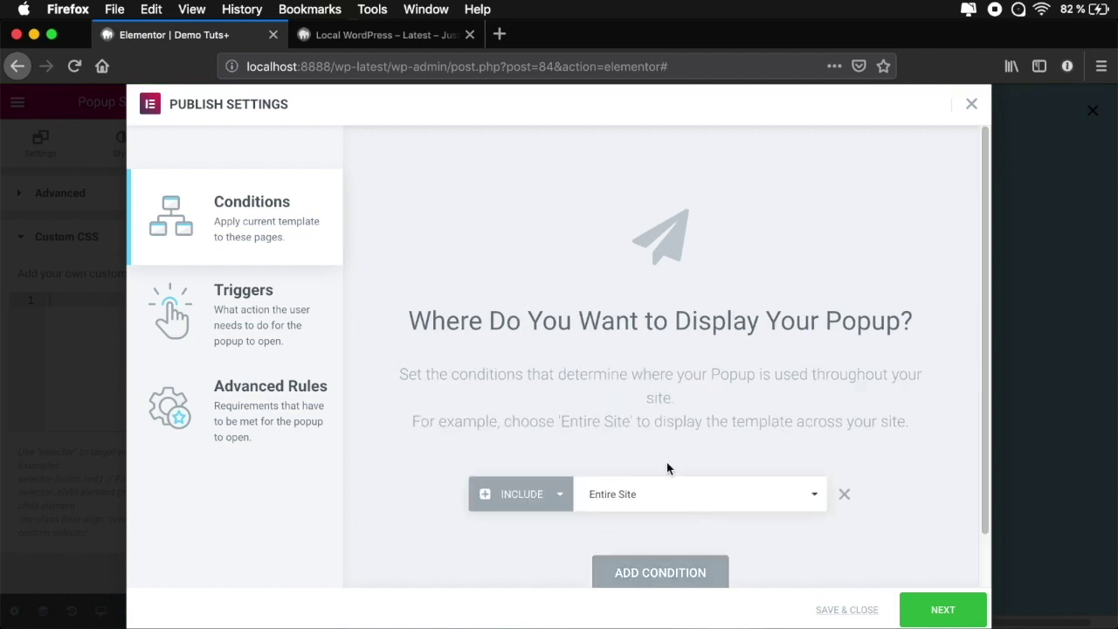
scroll(667, 467, "down", 2)
left_click(563, 448)
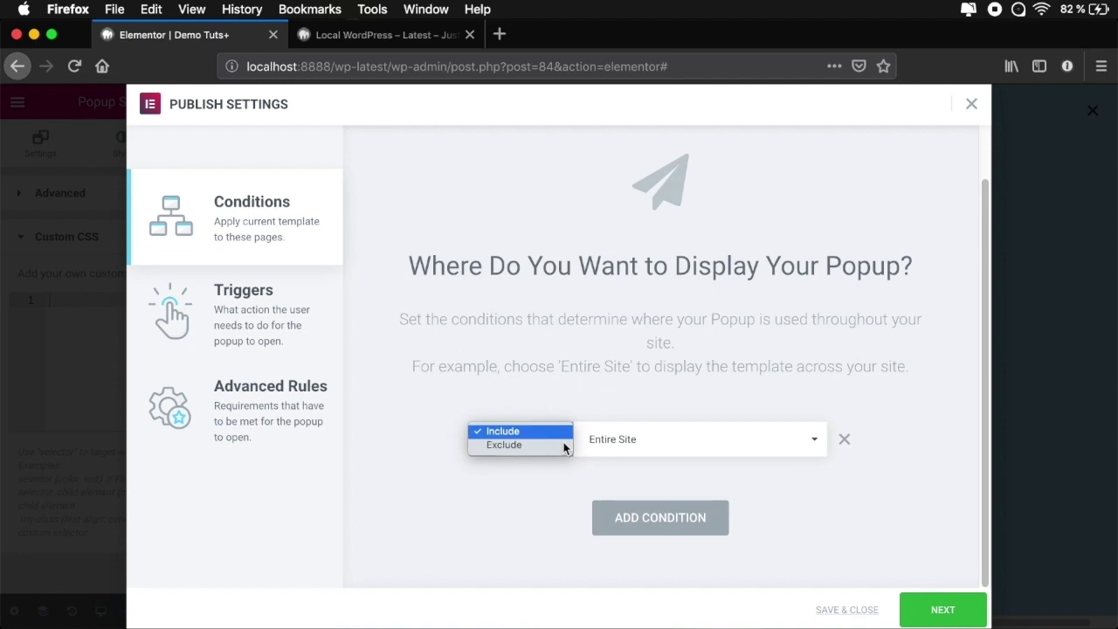
left_click(622, 417)
left_click(632, 454)
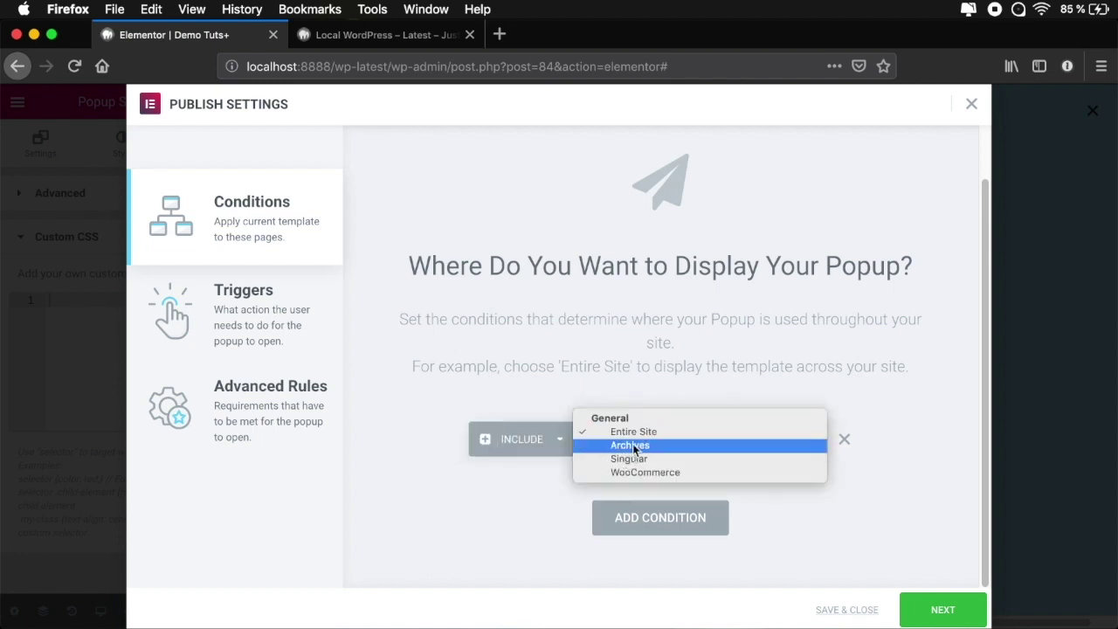
left_click(661, 400)
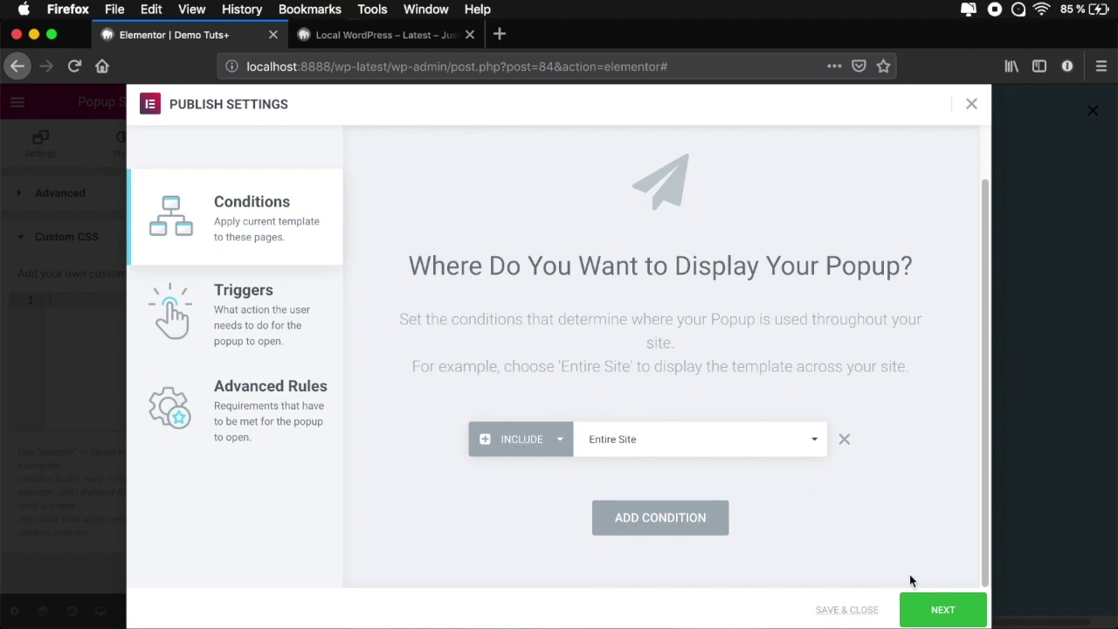
Proceed to the triggers and enable On Page Load with a delay of 5 seconds.
left_click(931, 610)
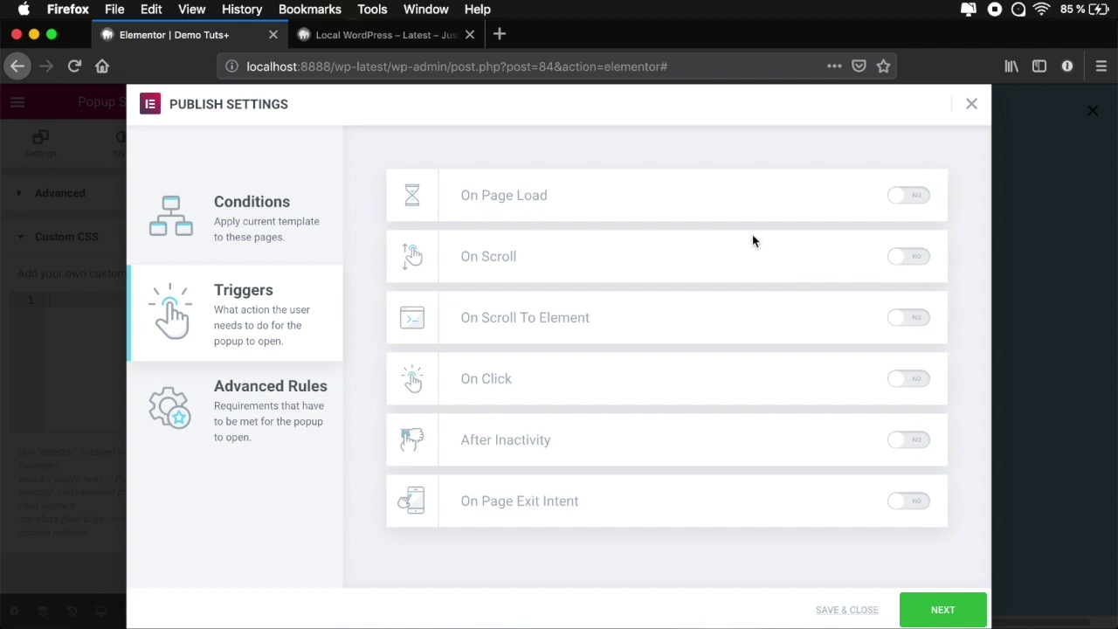
left_click(919, 198)
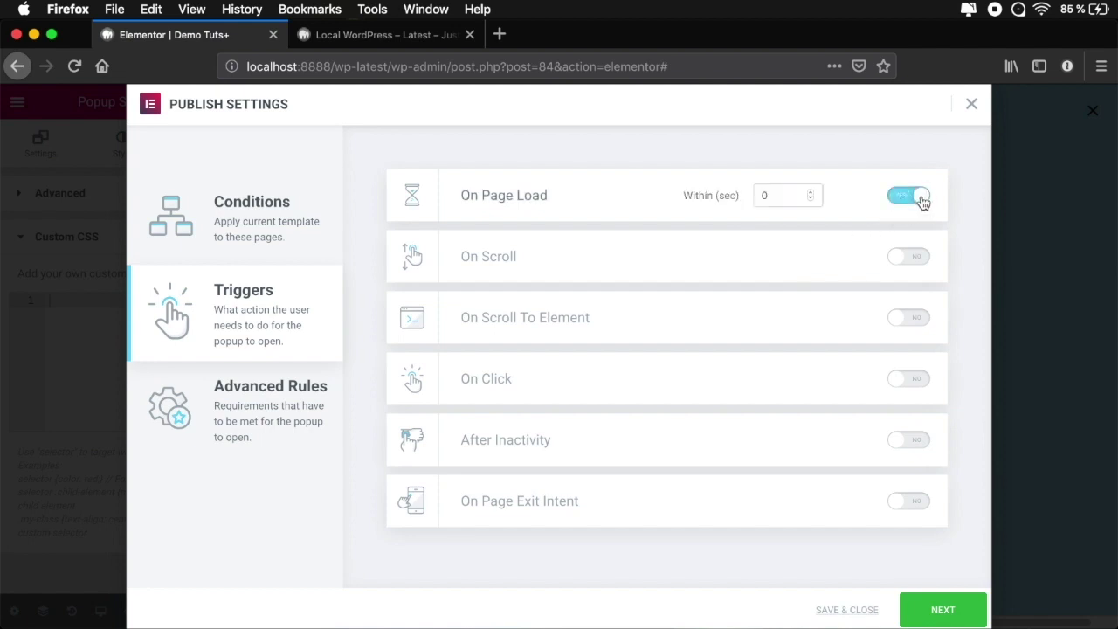
left_click(810, 191)
left_click(809, 192)
left_click(810, 192)
left_click(810, 191)
left_click(809, 191)
type("5")
Try the On Scroll trigger, look at its direction options, and switch it off again.
left_click(912, 257)
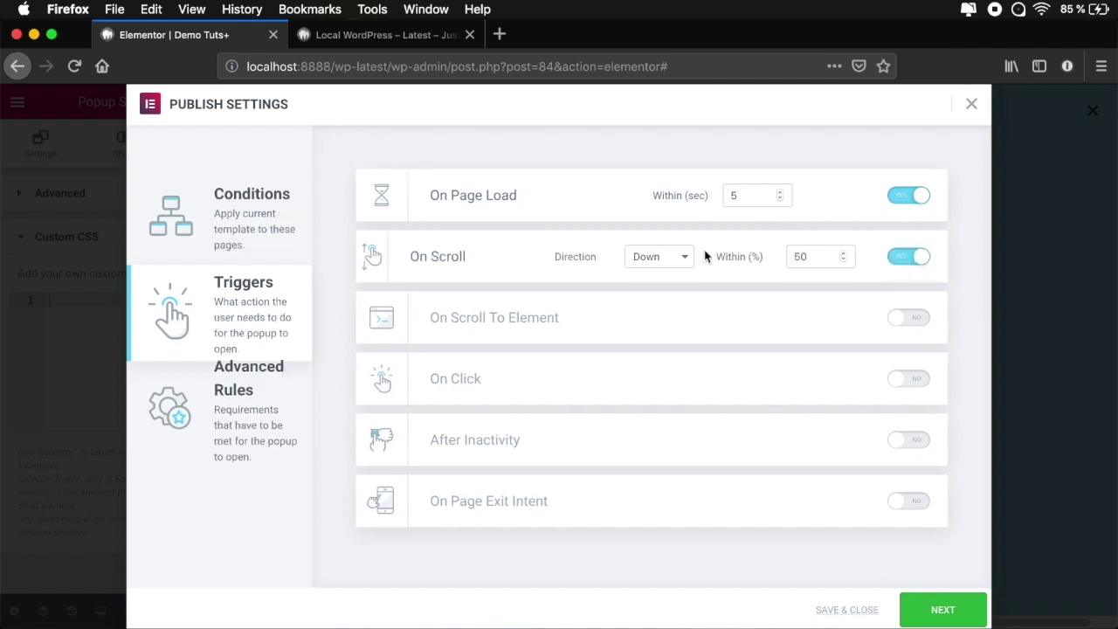
left_click(646, 259)
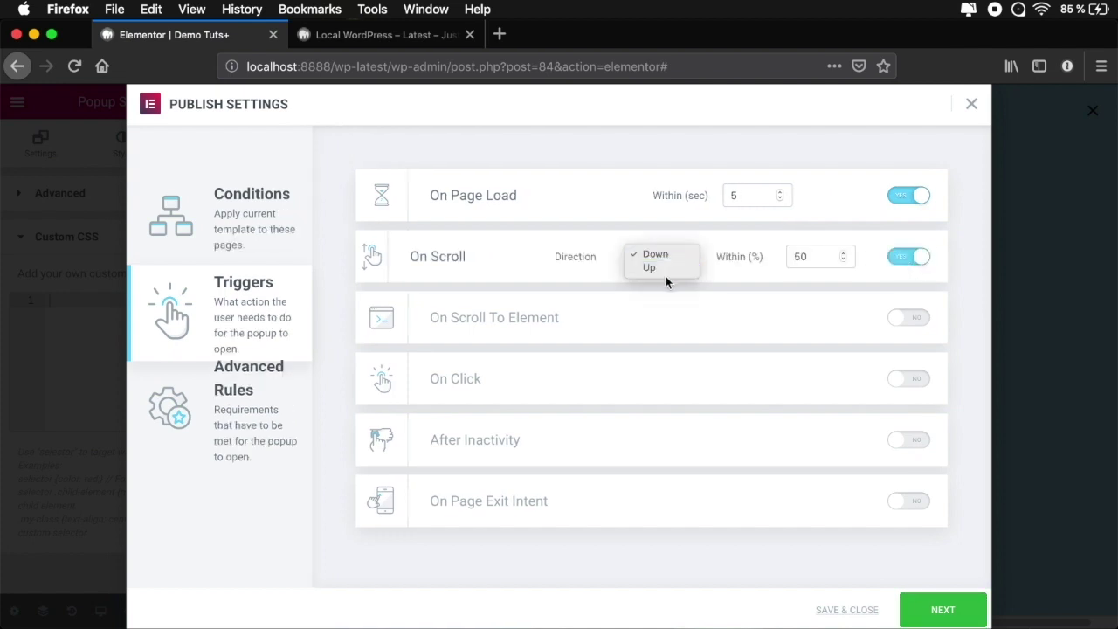
left_click(713, 278)
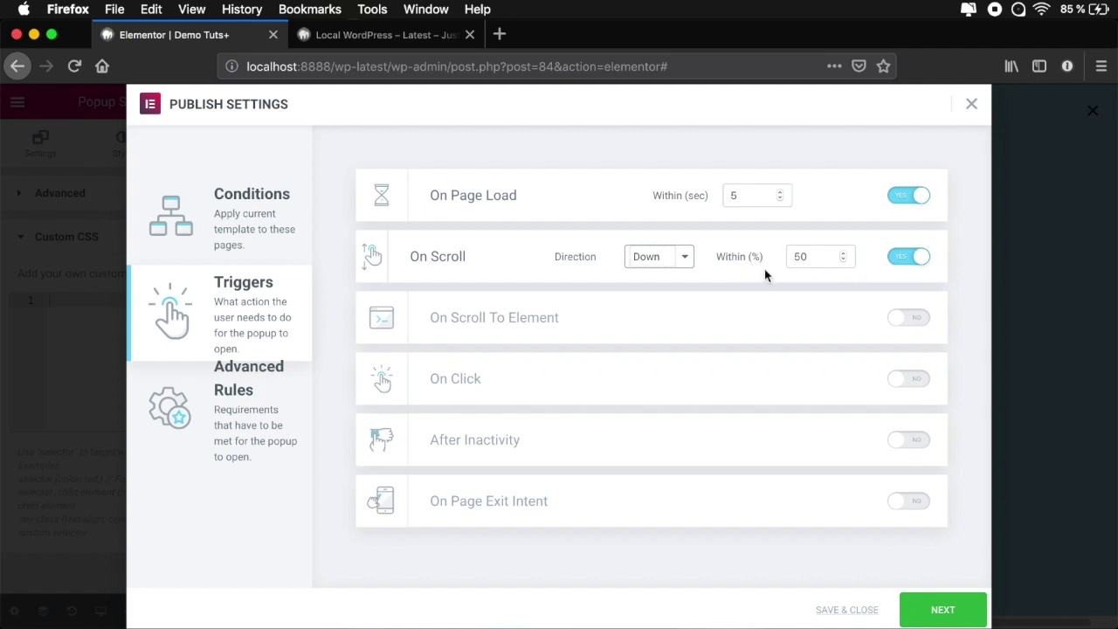
left_click(908, 259)
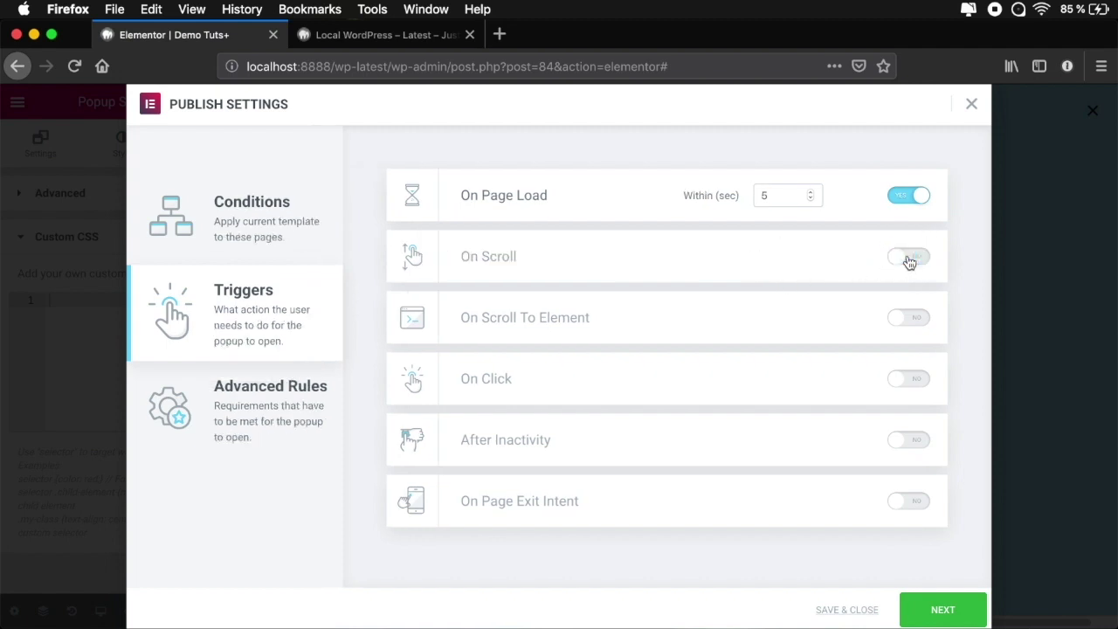
Try the On Scroll To Element and On Click triggers, switching each one off again.
left_click(912, 316)
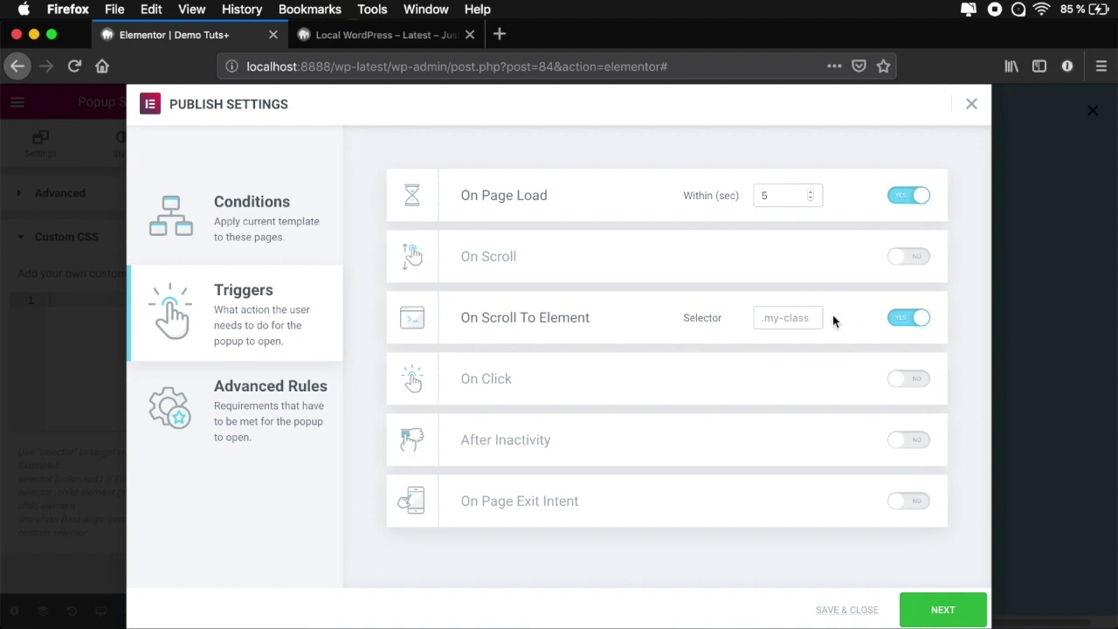
left_click(903, 325)
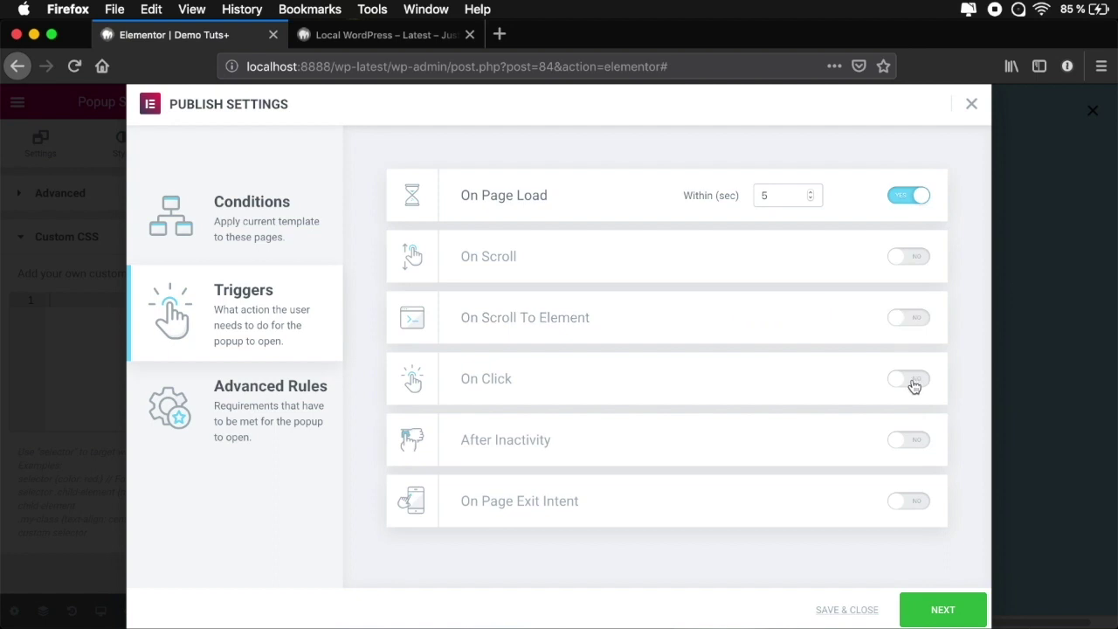
left_click(912, 383)
Try the After Inactivity and On Page Exit Intent triggers, switching each one off again.
left_click(908, 441)
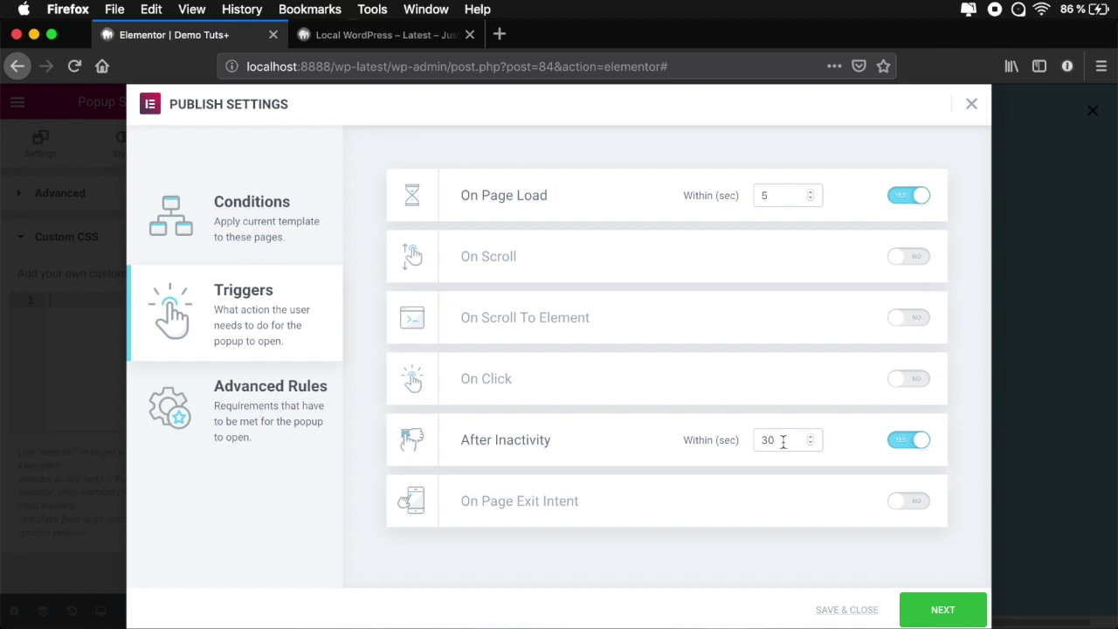
left_click_drag(787, 440, 720, 445)
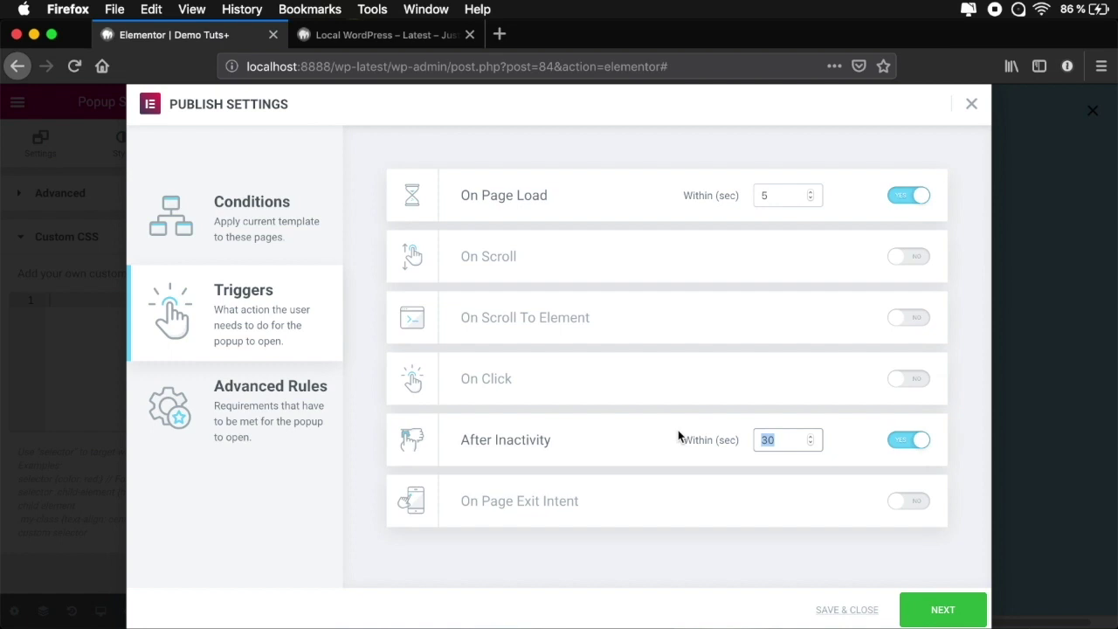
left_click(900, 441)
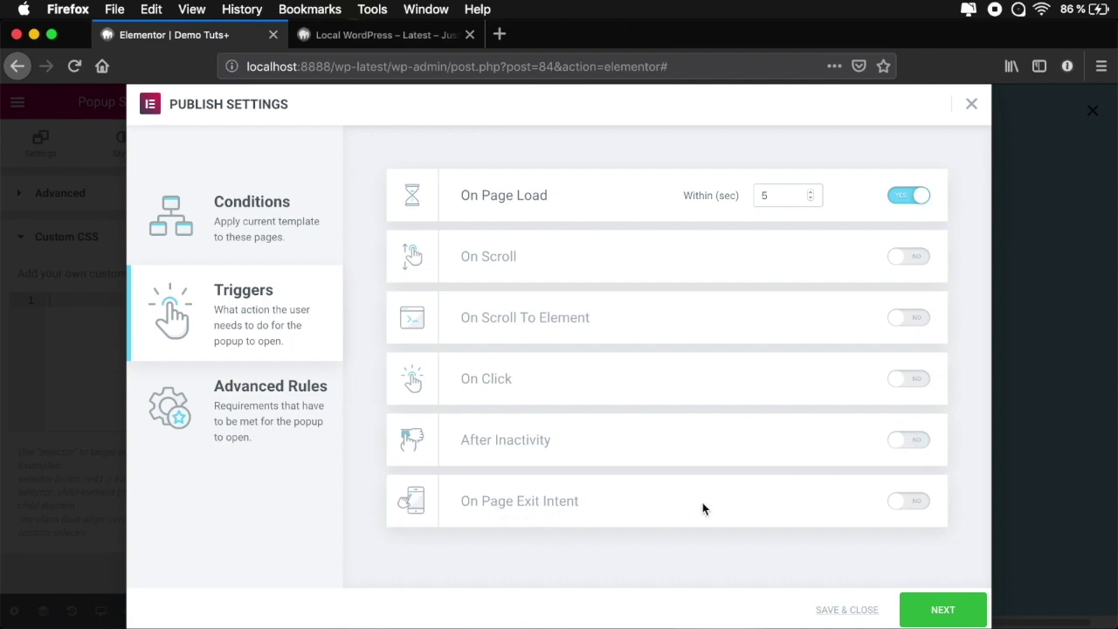
left_click(910, 505)
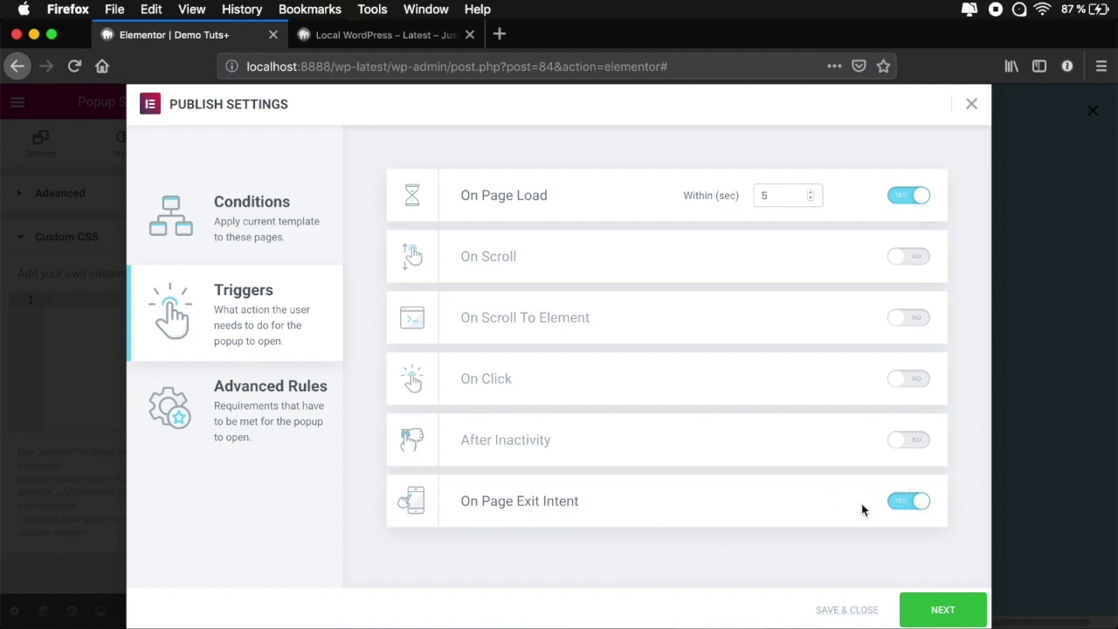
left_click(901, 500)
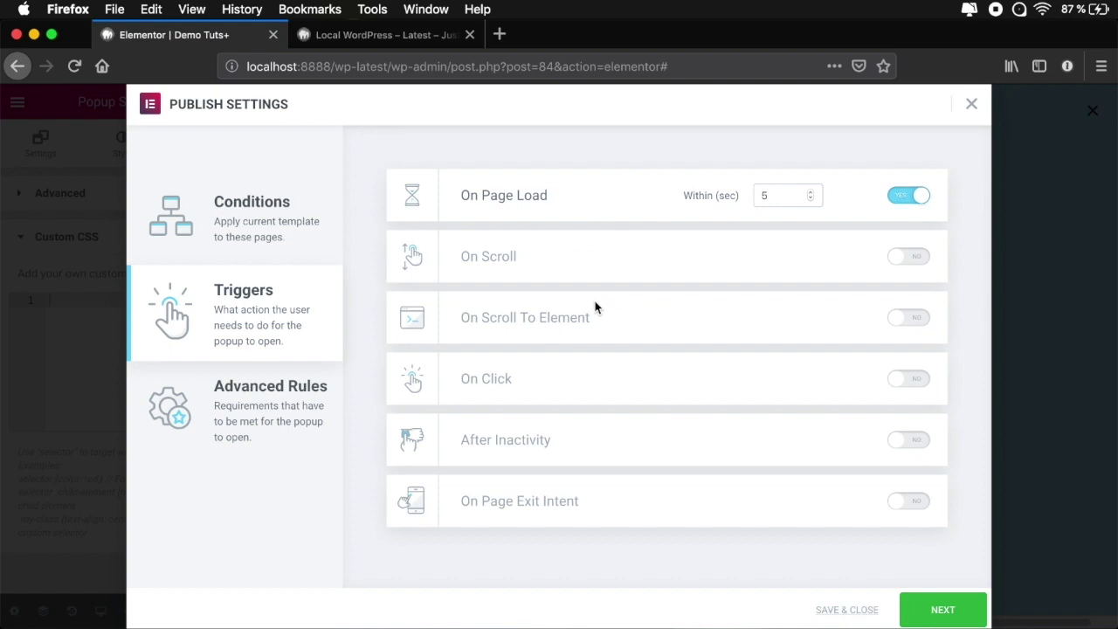
Proceed to the advanced rules and examine the page views, Show up to X times and specific URL rules, leaving them off.
left_click(938, 610)
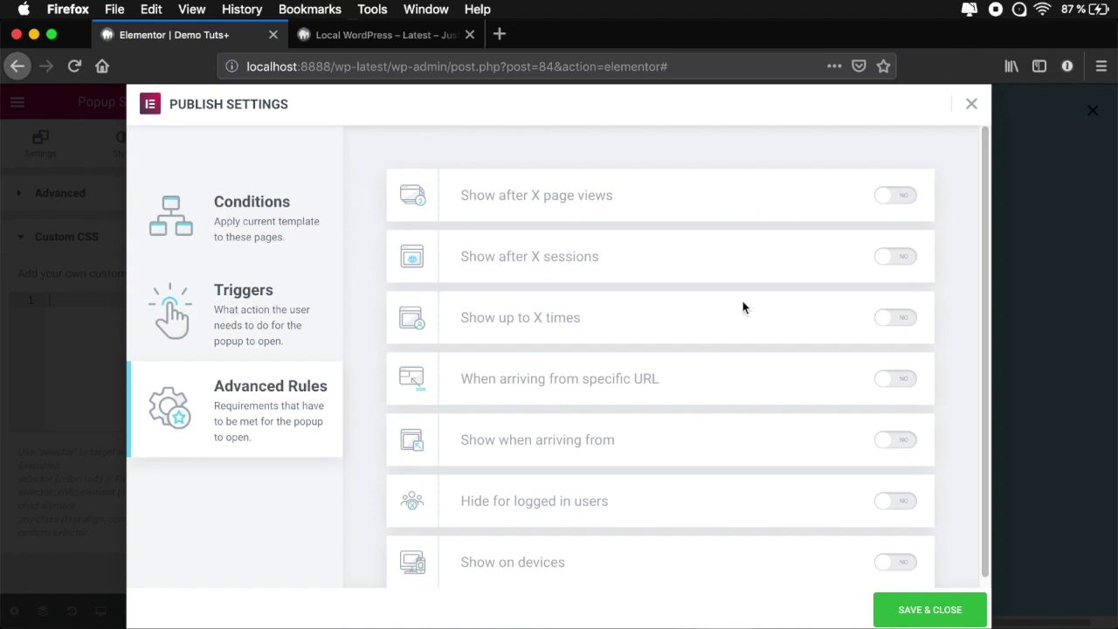
left_click(896, 203)
left_click(896, 203)
left_click(896, 318)
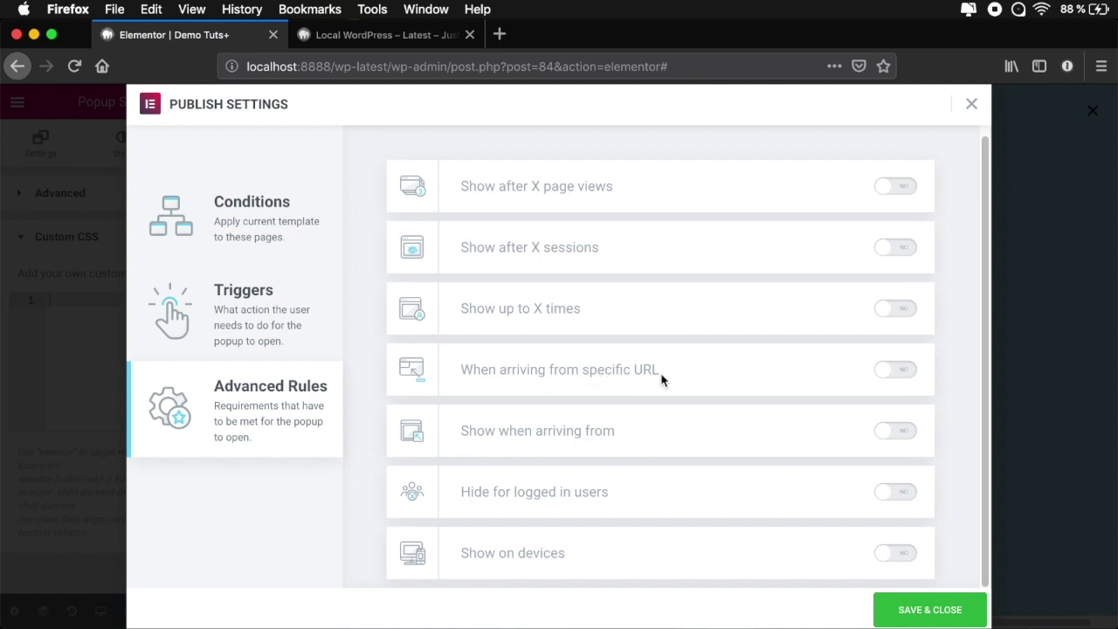
left_click(898, 372)
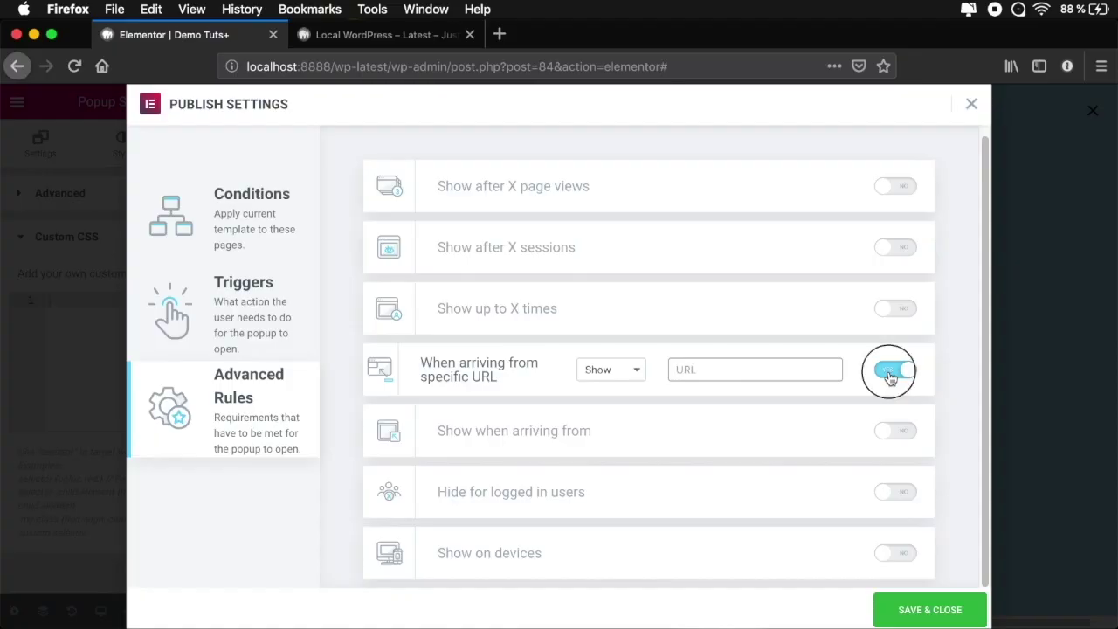
left_click(891, 371)
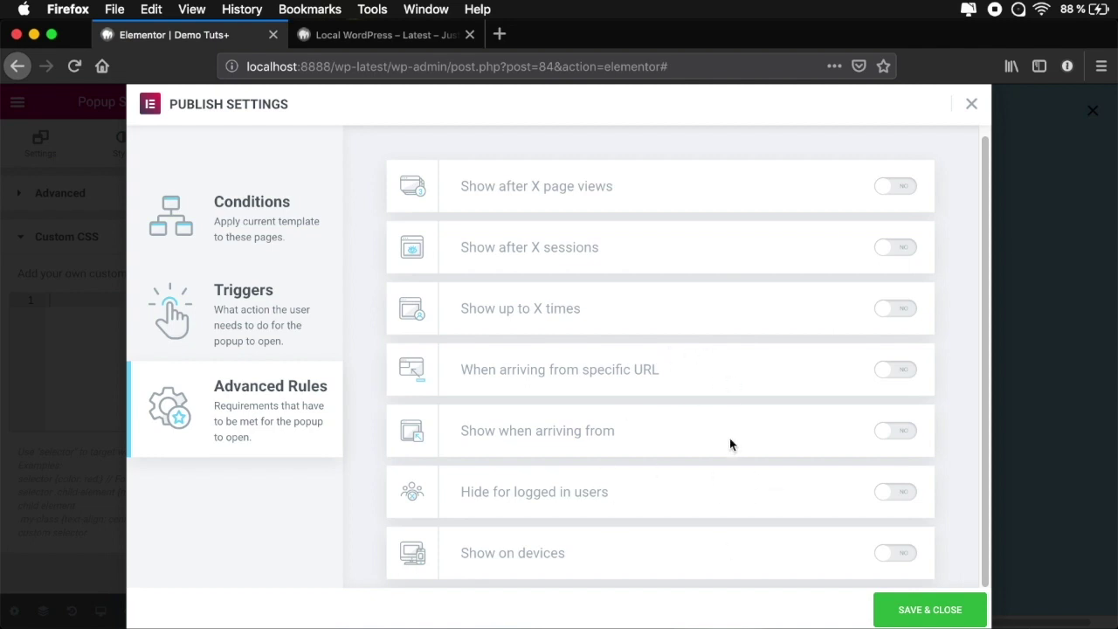
Try the Show when arriving from rule, look at its source options, and switch it off again.
left_click(894, 434)
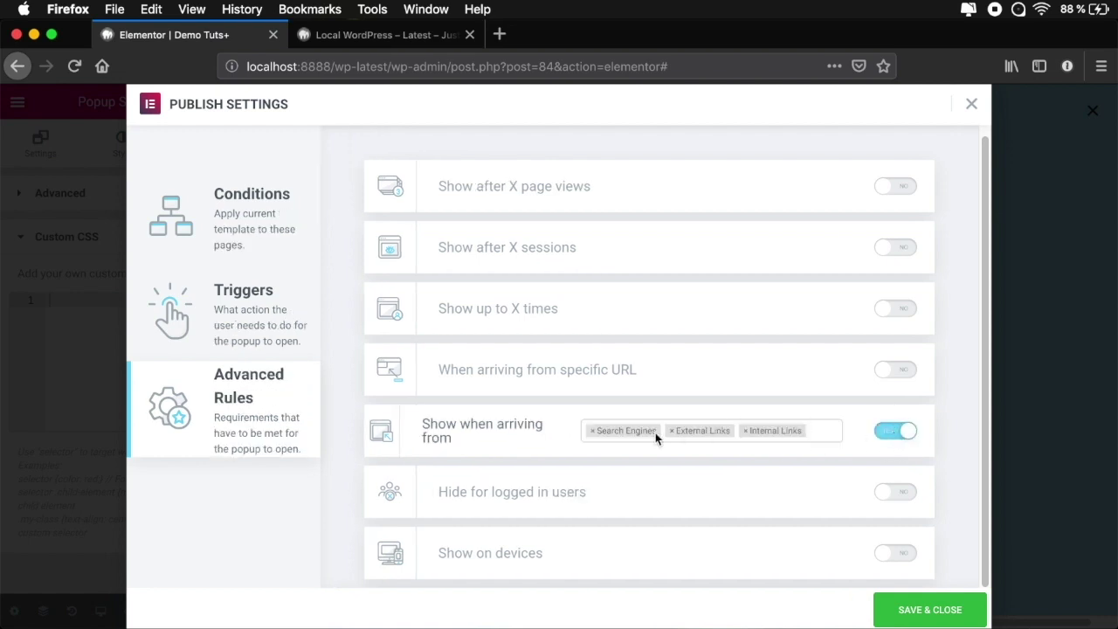
left_click(822, 430)
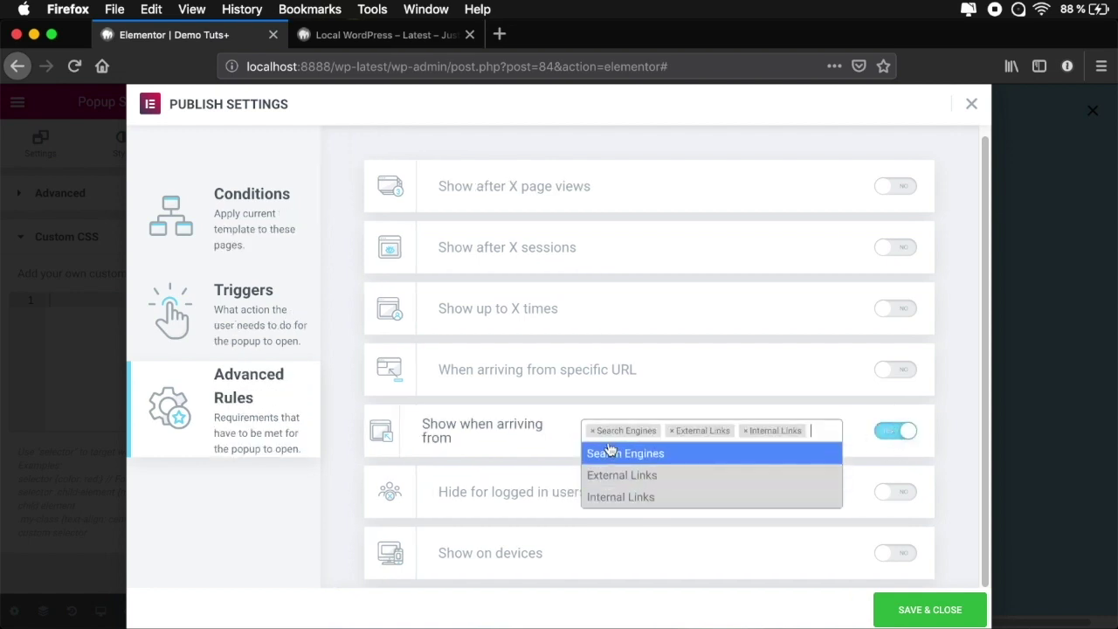
left_click(828, 430)
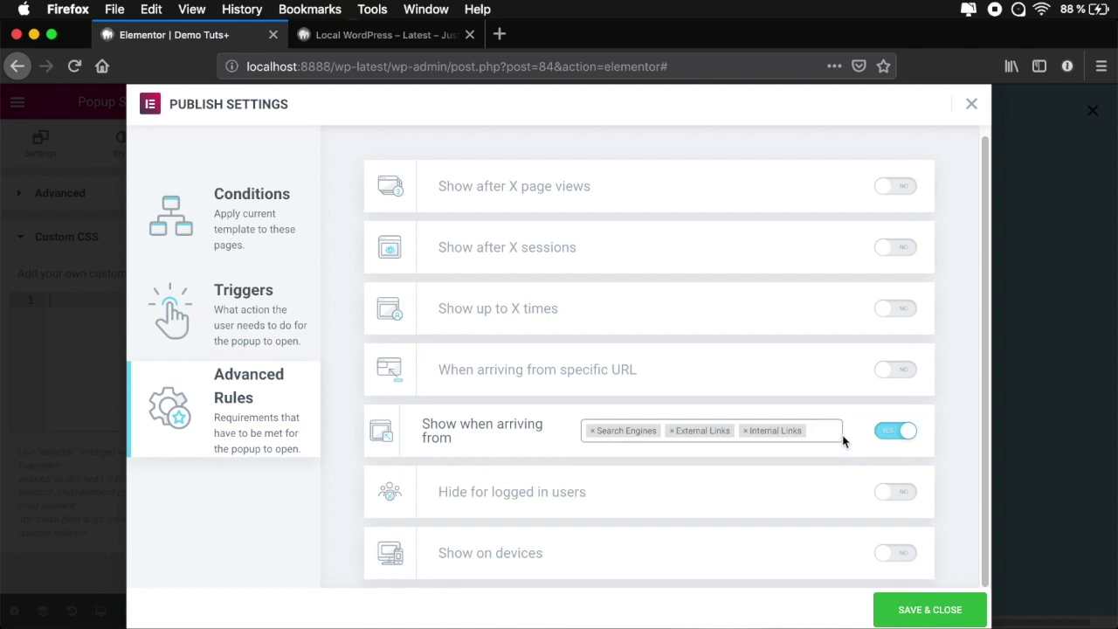
left_click(882, 433)
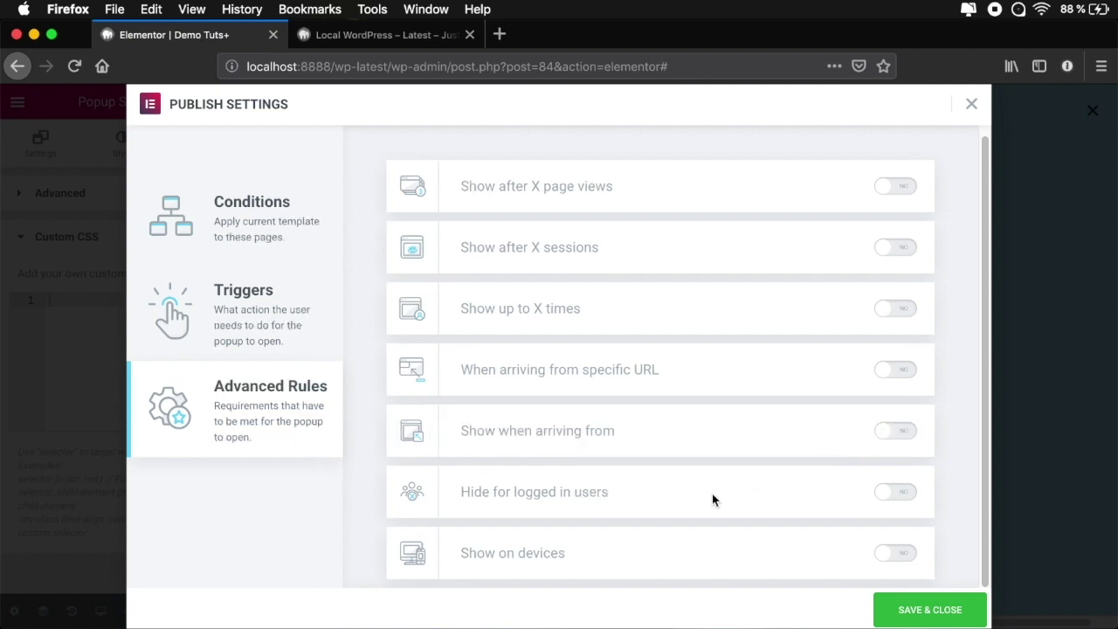
Try the Hide for logged in users rule, look at its user options, and switch it off again.
left_click(895, 493)
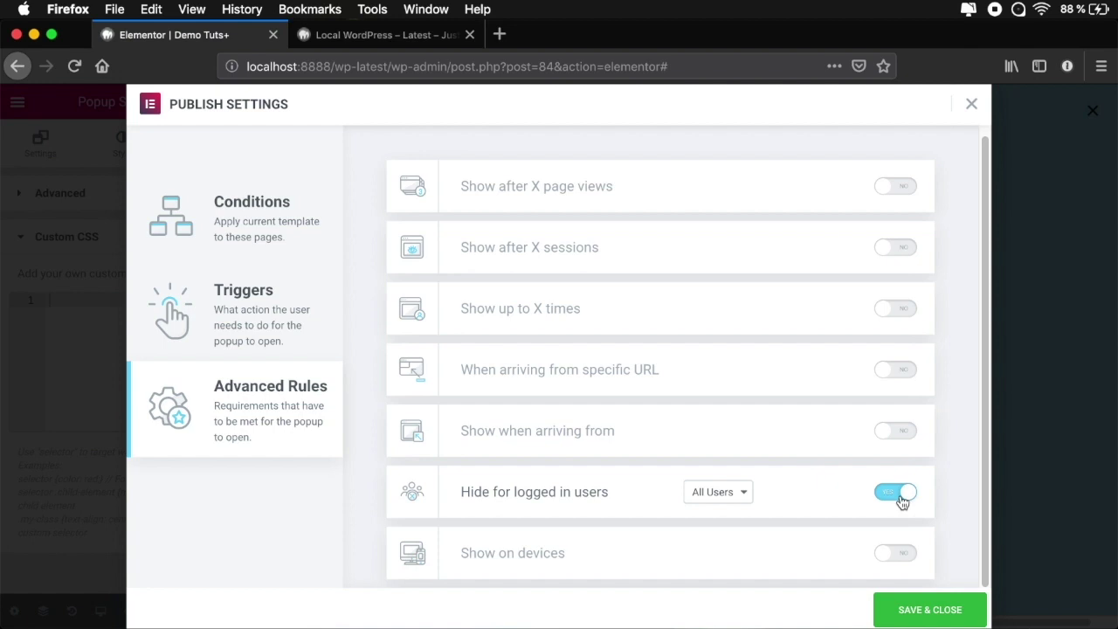
left_click(716, 491)
left_click(716, 493)
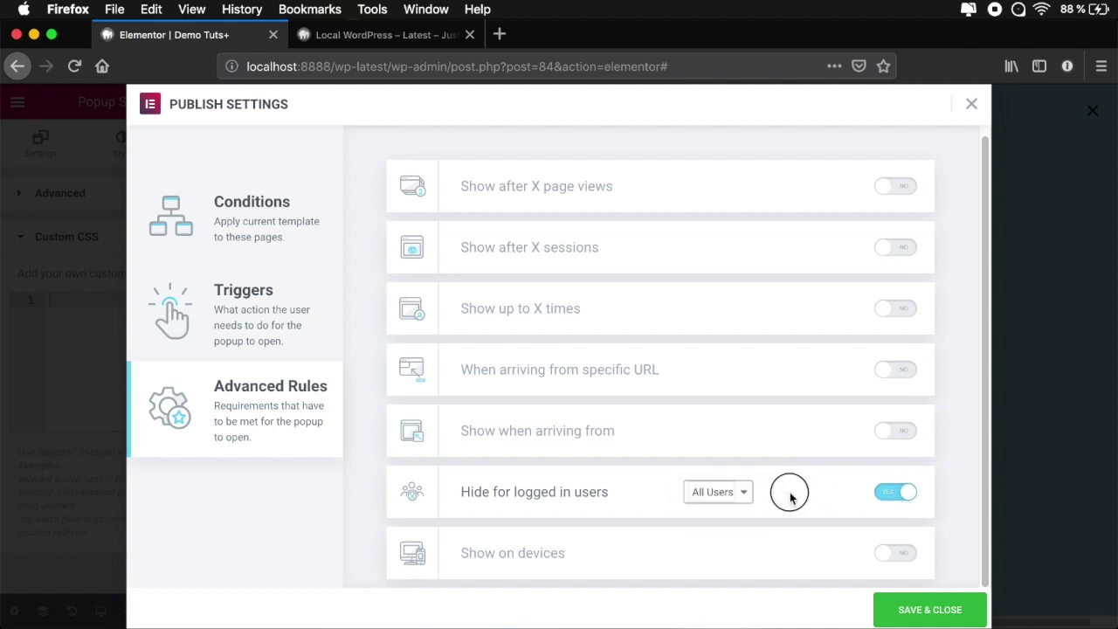
left_click(895, 492)
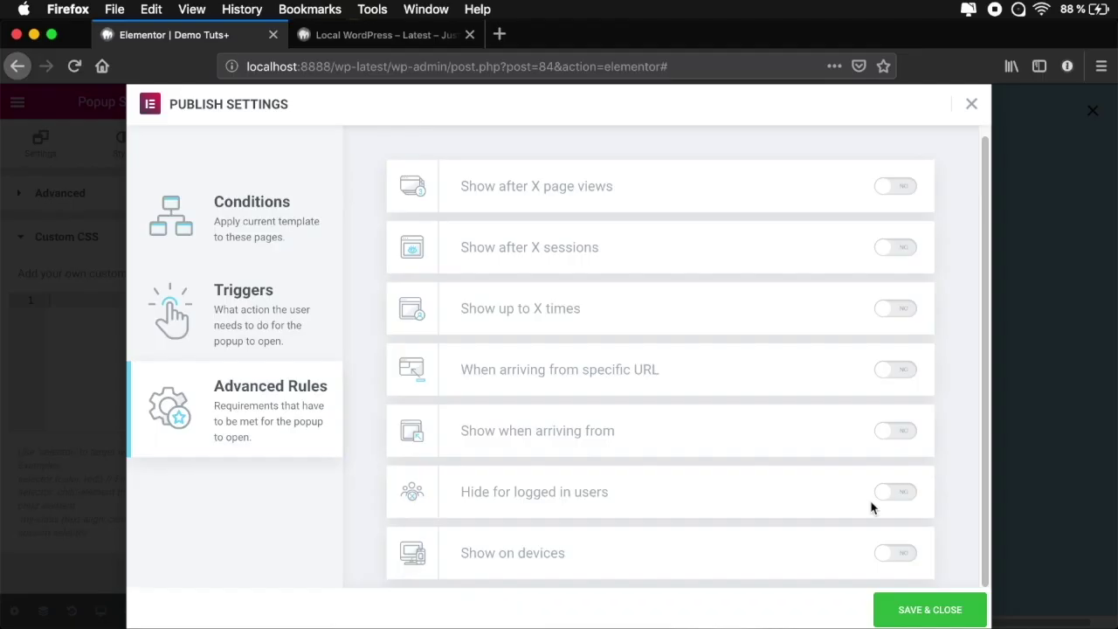
Enable the Show on devices rule and restrict it to Mobile only.
left_click(889, 552)
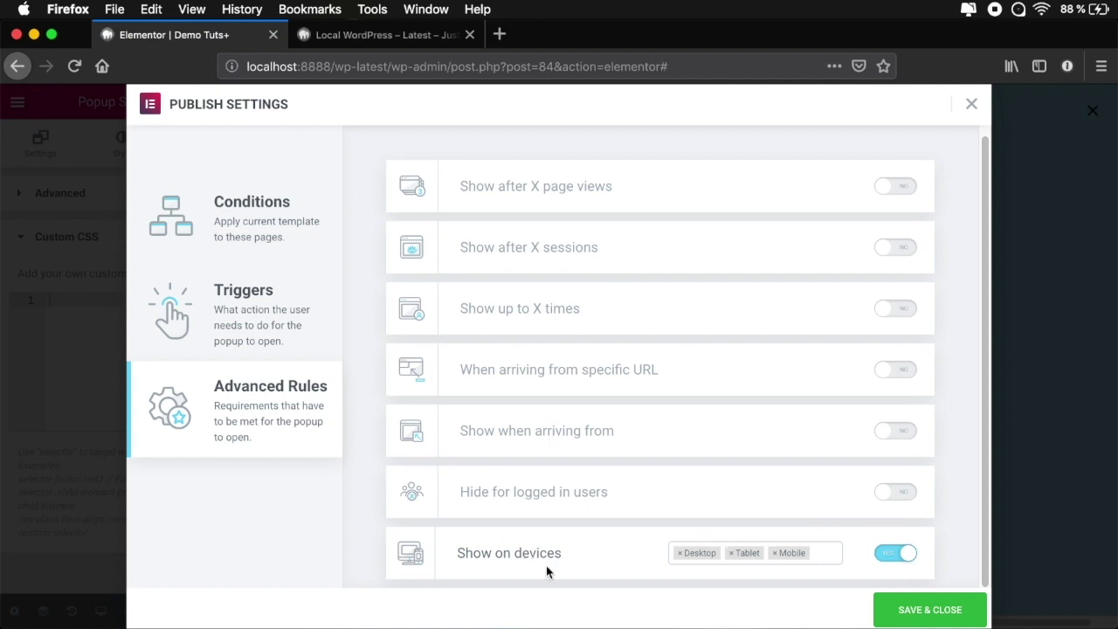
left_click(808, 561)
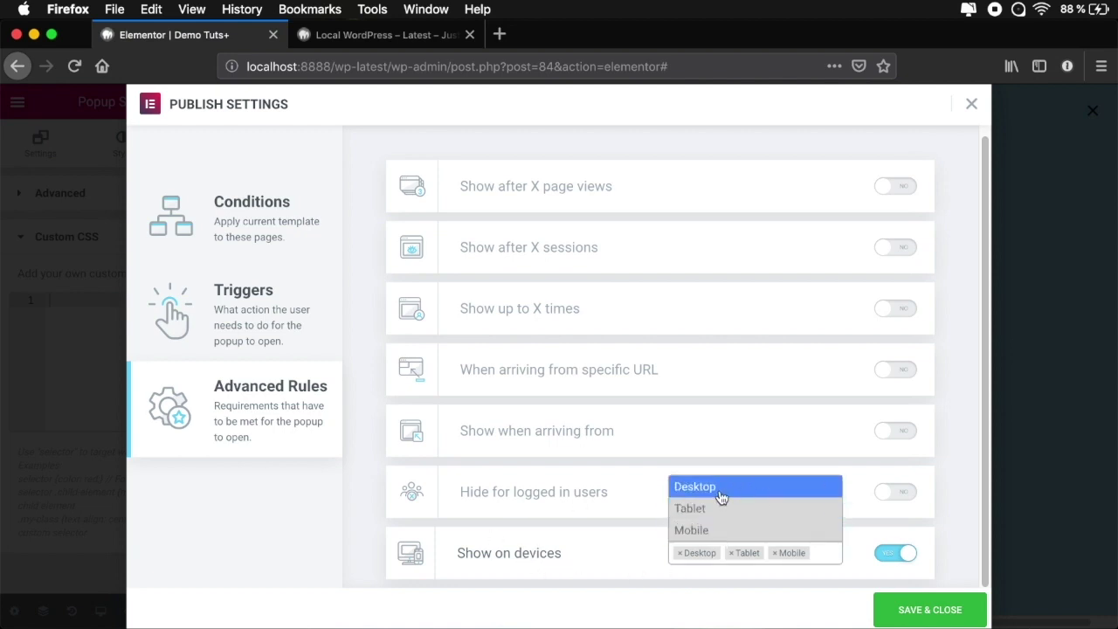
left_click(731, 553)
left_click(732, 553)
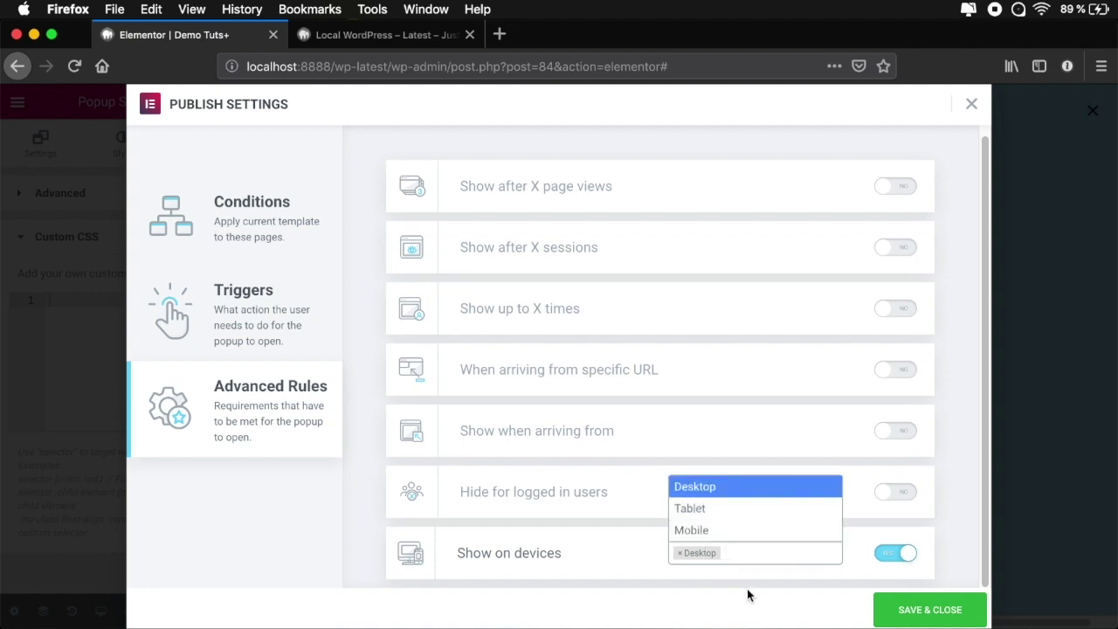
left_click(679, 552)
left_click(724, 557)
left_click(712, 532)
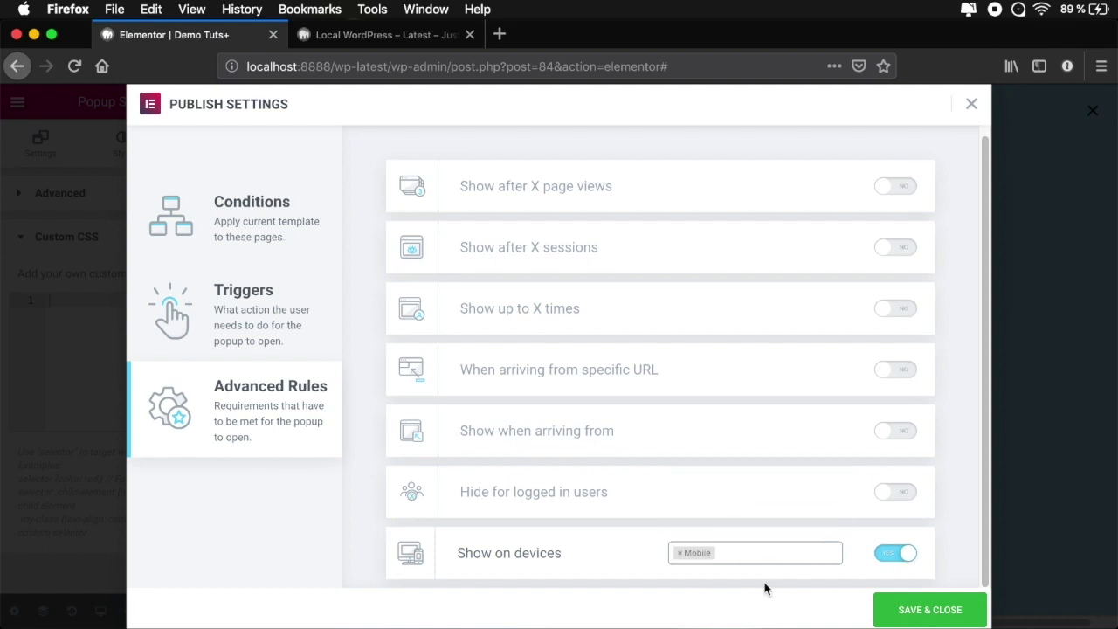
Add Tablet and Desktop to the devices of the Show on devices rule, alongside Mobile.
left_click(753, 557)
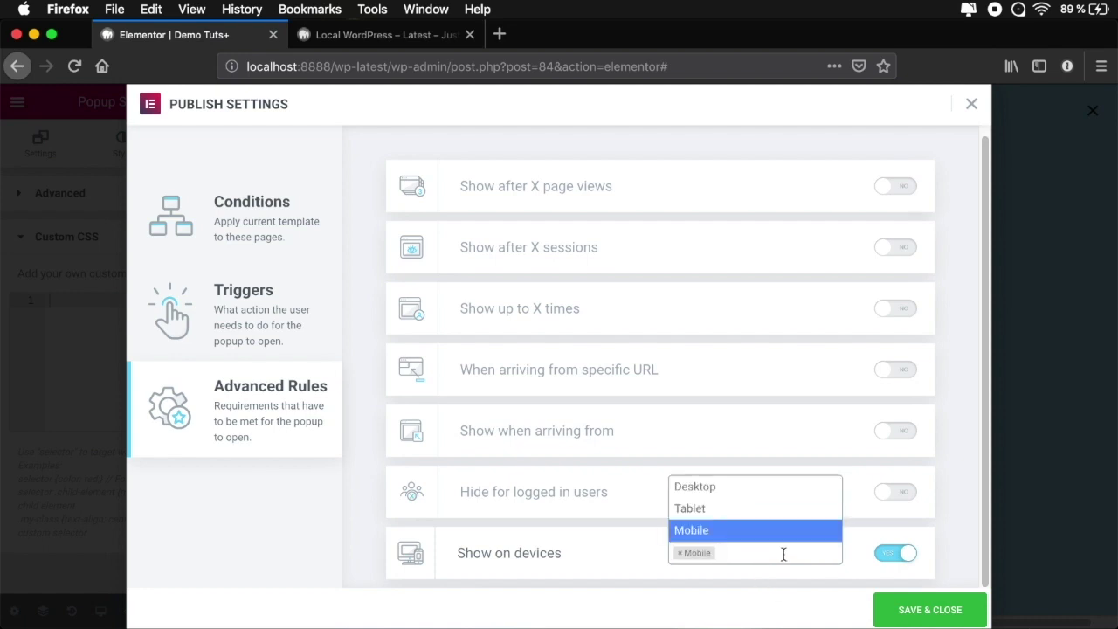
left_click(743, 510)
left_click(780, 549)
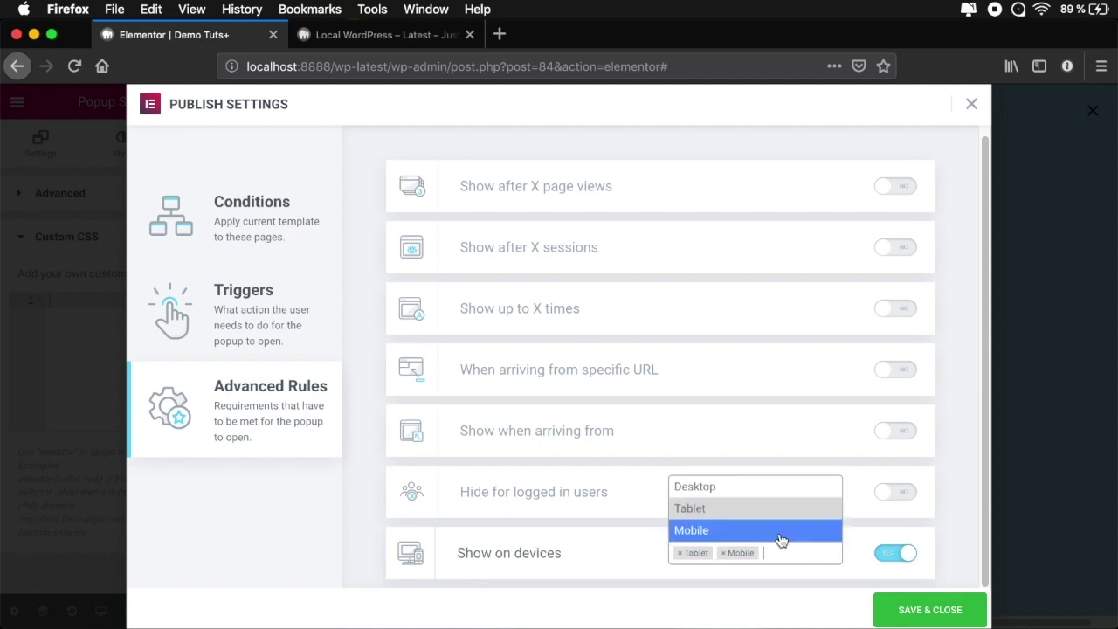
left_click(766, 488)
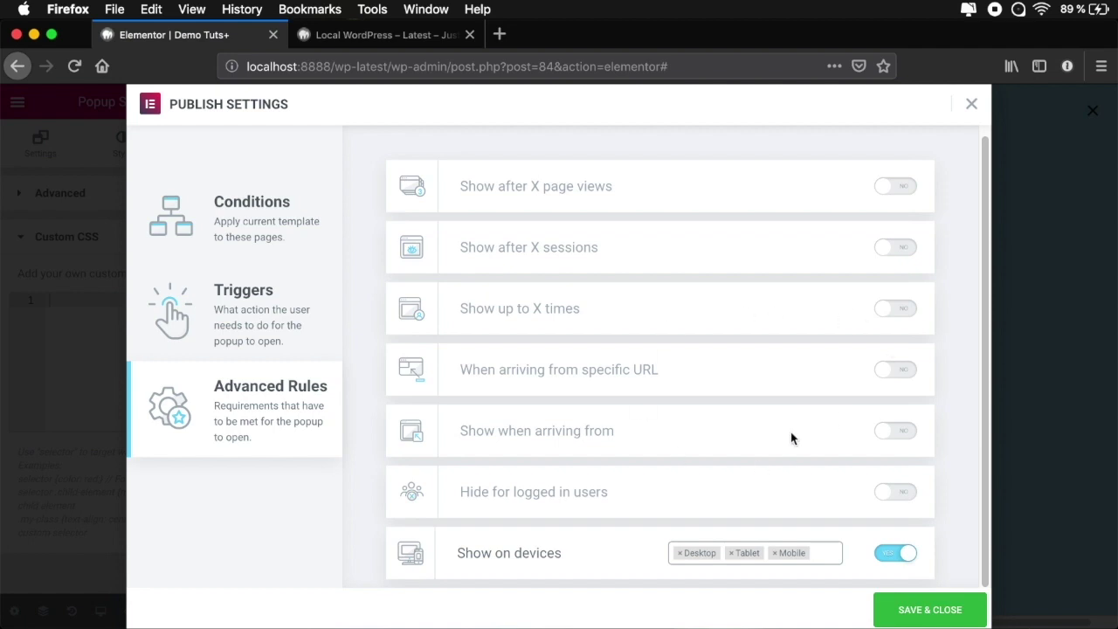
Save and close the publish settings, and take a look at the live popup document.
left_click(946, 611)
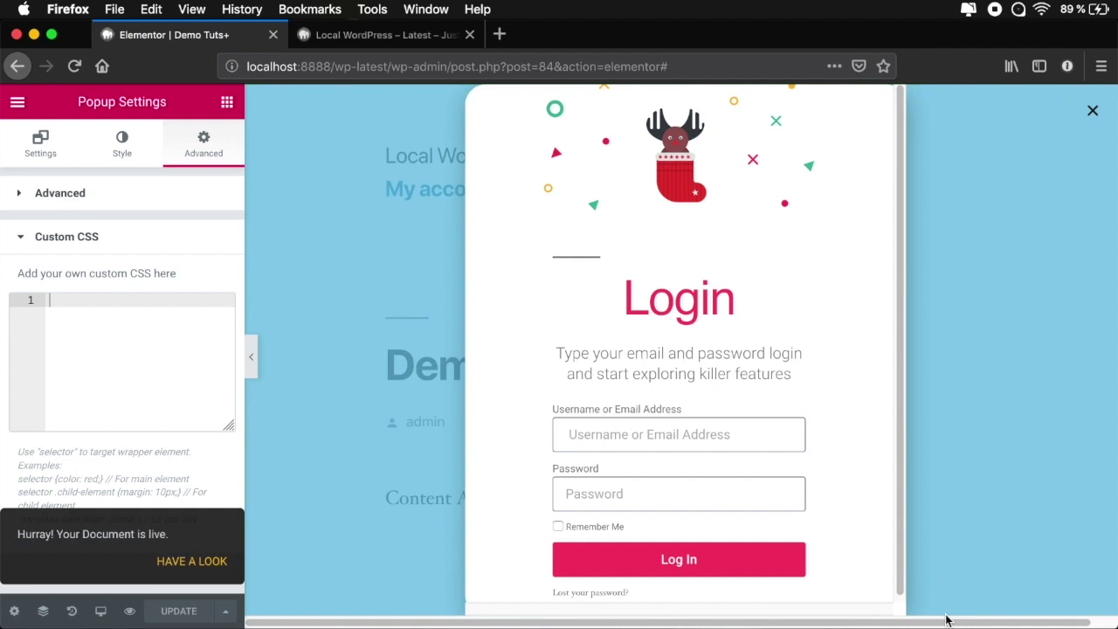
left_click(212, 566)
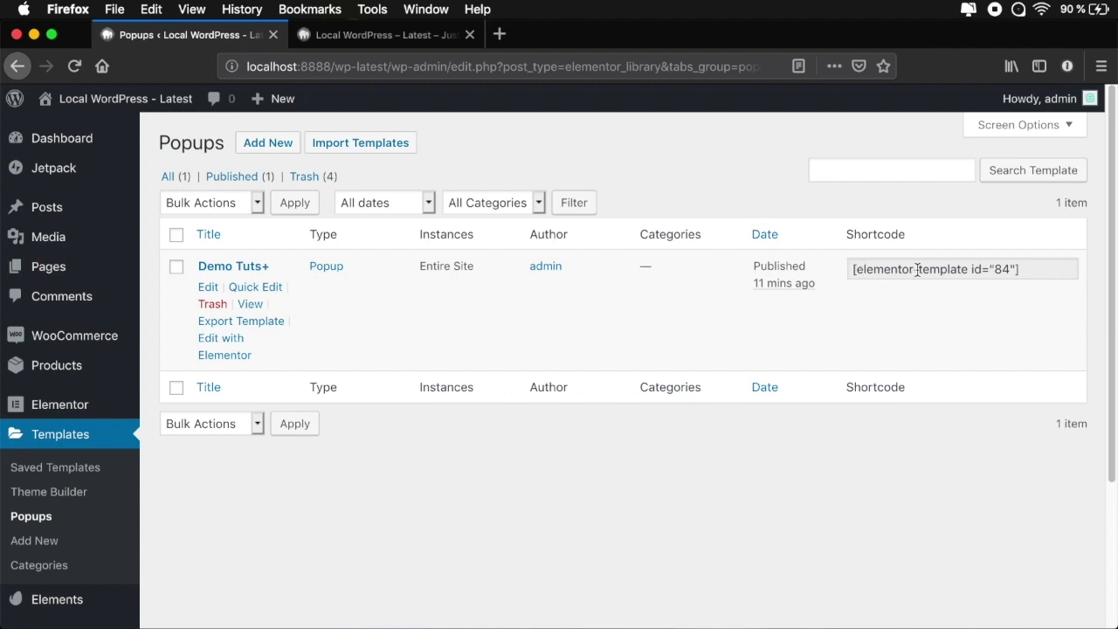
Highlight the shortcode of the Demo Tuts+ popup in the Popups list, and move that popup to the trash.
left_click(850, 271)
left_click_drag(1033, 269, 848, 270)
left_click(883, 332)
left_click(214, 304)
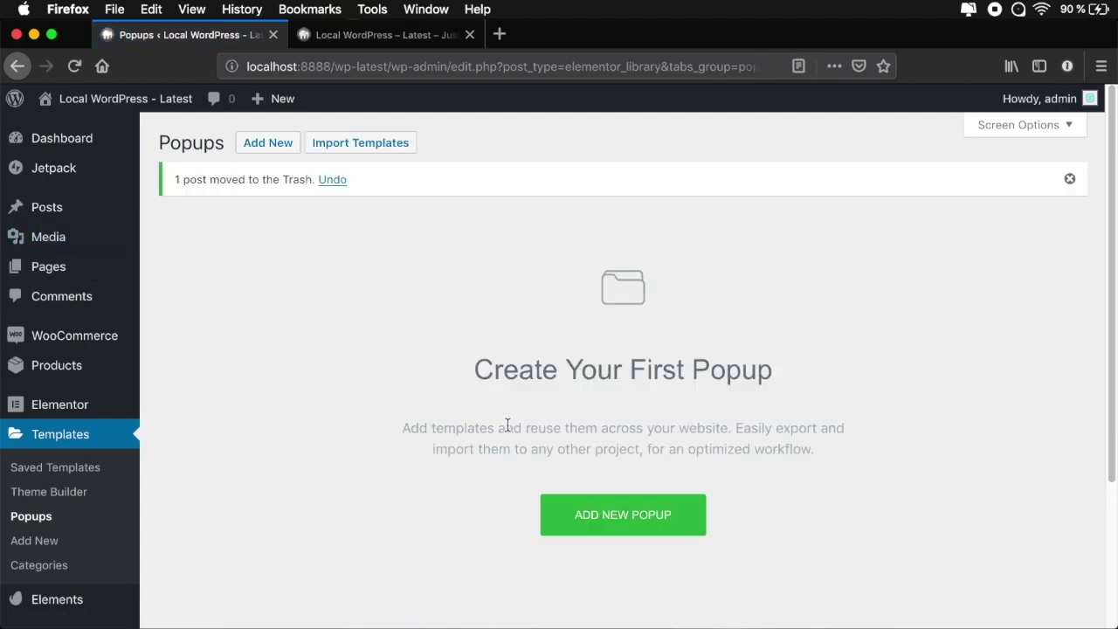
Create a new popup template named "Demo 2".
left_click(637, 515)
left_click(659, 423)
type("Demo 2")
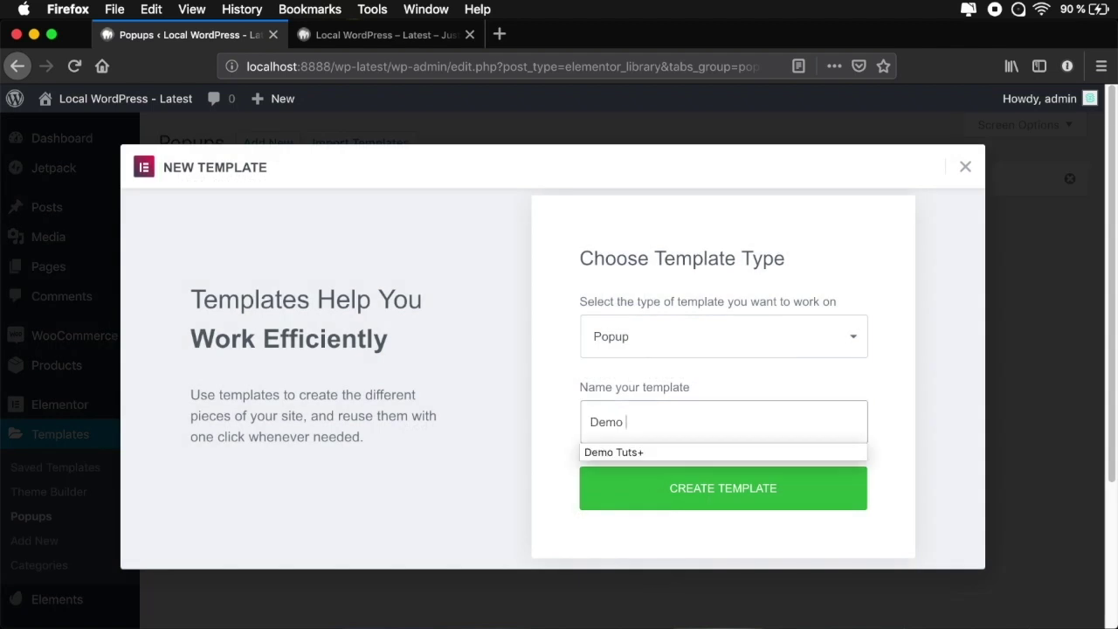
left_click(720, 498)
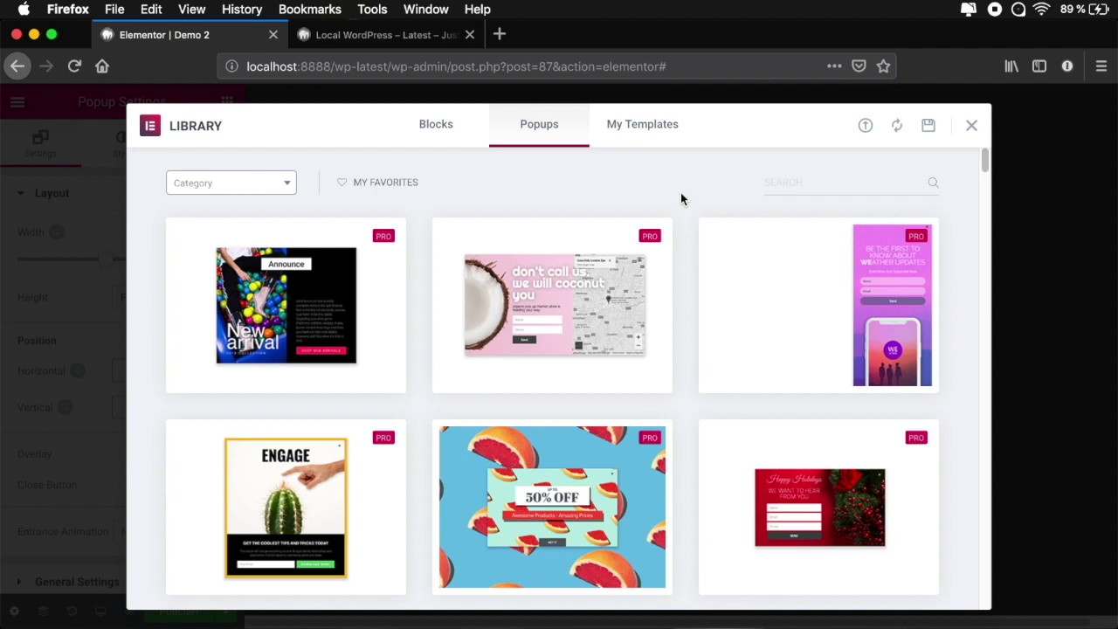
Find the "Join the Family" mailing list popup in the template library, preview it and insert it.
scroll(682, 196, "down", 12)
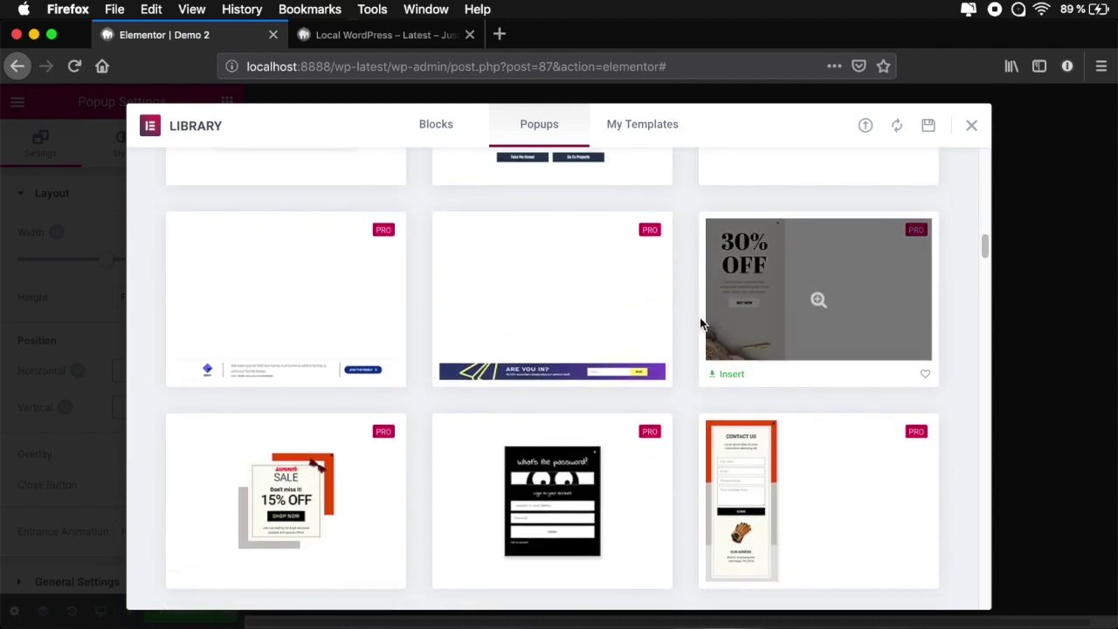
scroll(685, 324, "down", 10)
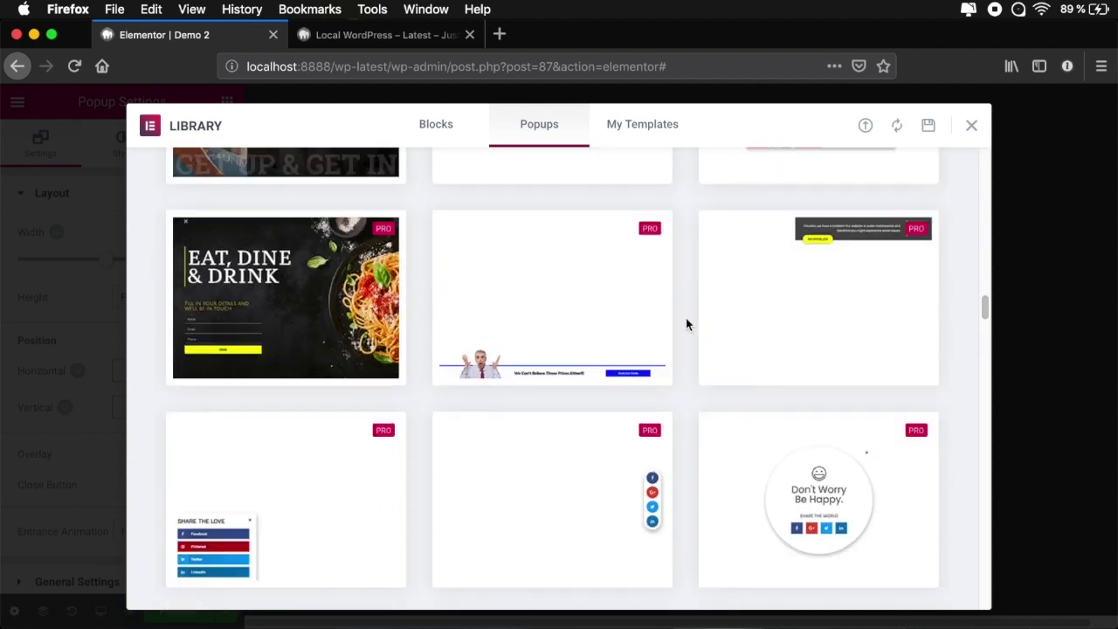
scroll(686, 321, "down", 10)
scroll(685, 323, "down", 4)
scroll(686, 324, "up", 3)
scroll(685, 323, "up", 1)
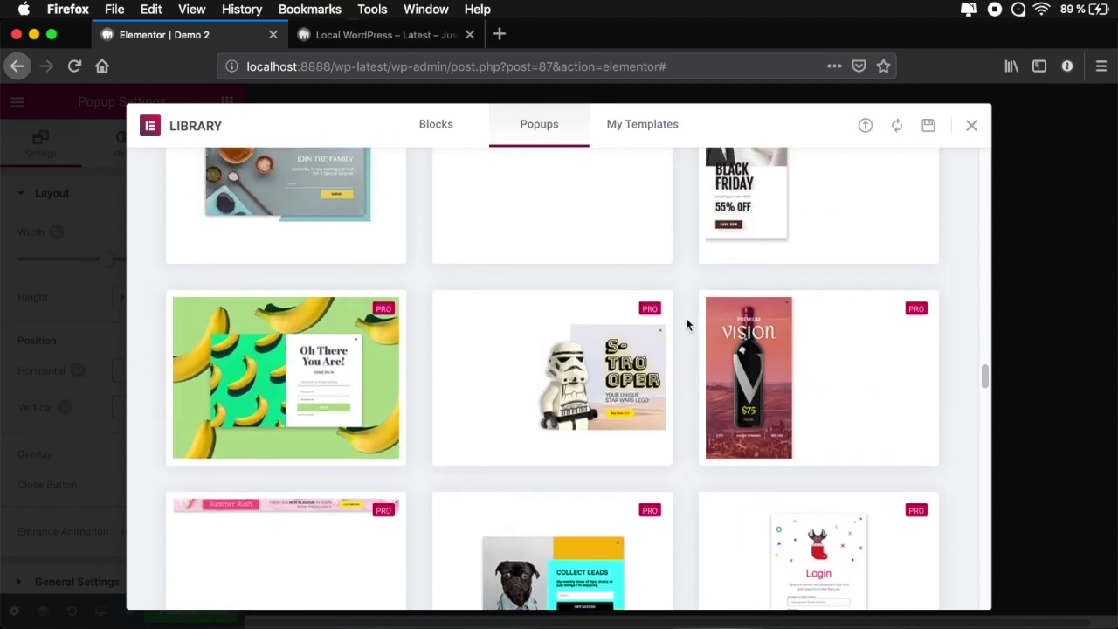
scroll(685, 323, "up", 3)
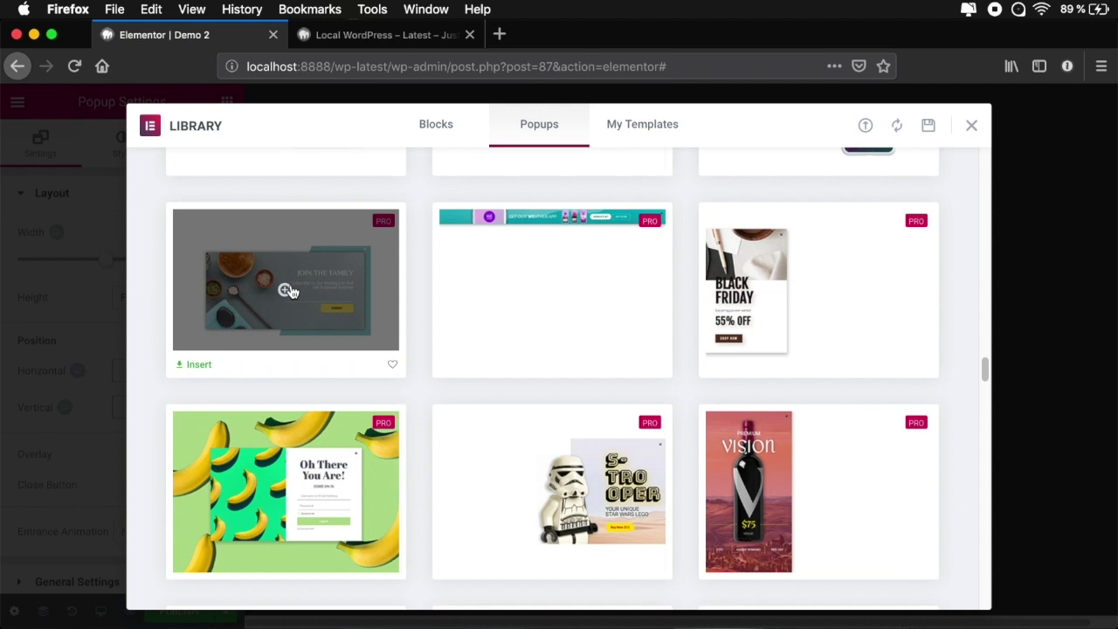
left_click(288, 291)
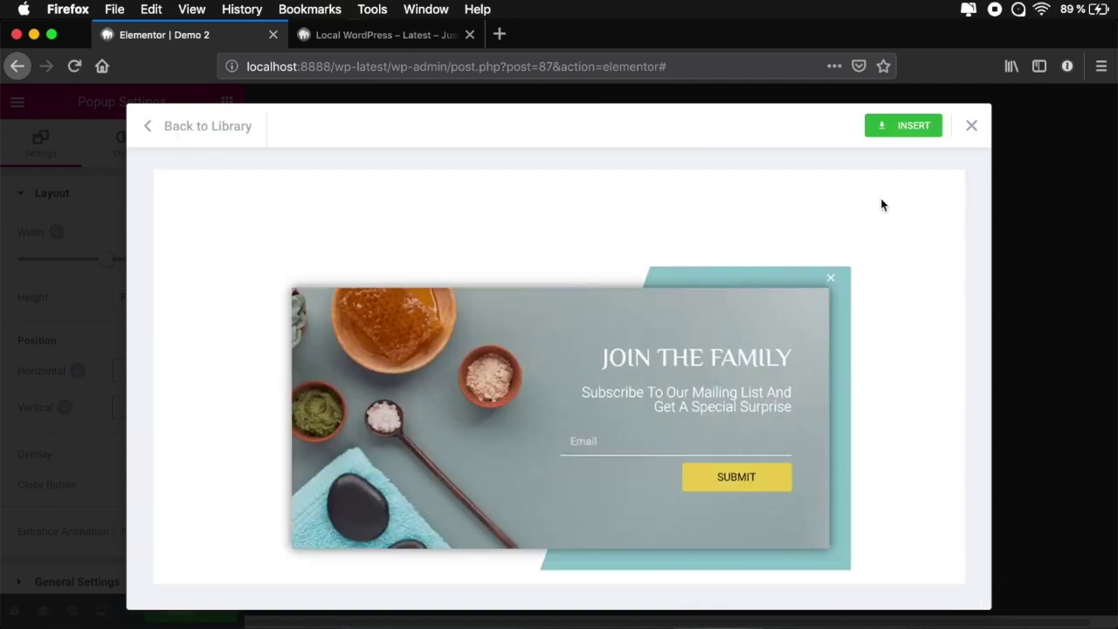
left_click(904, 127)
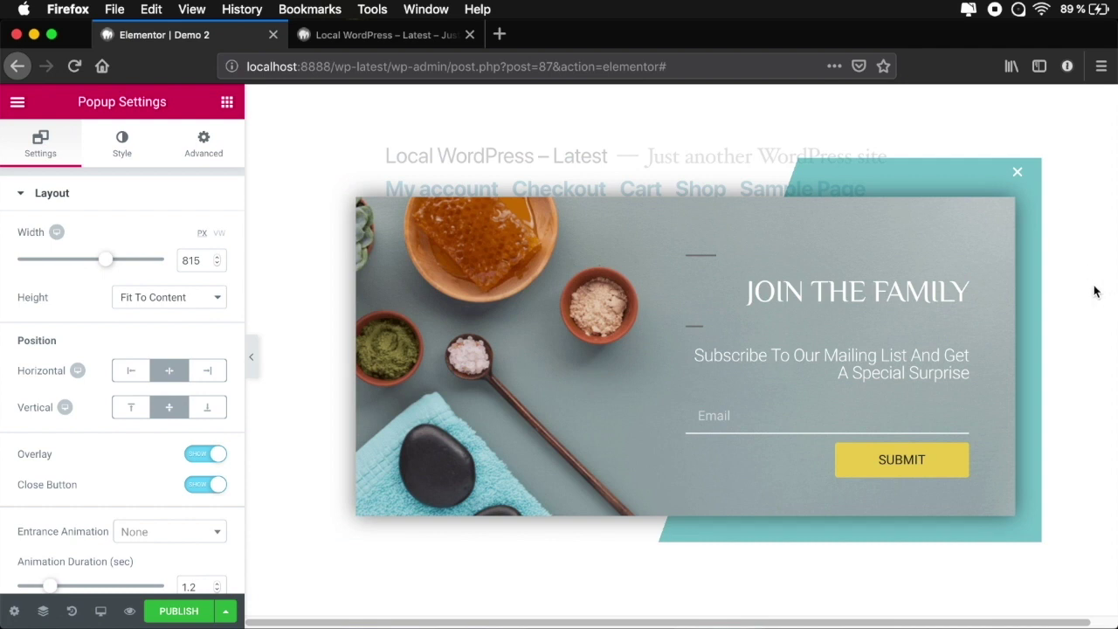
Change the popup's main heading text to "Join the newsletter".
left_click(869, 292)
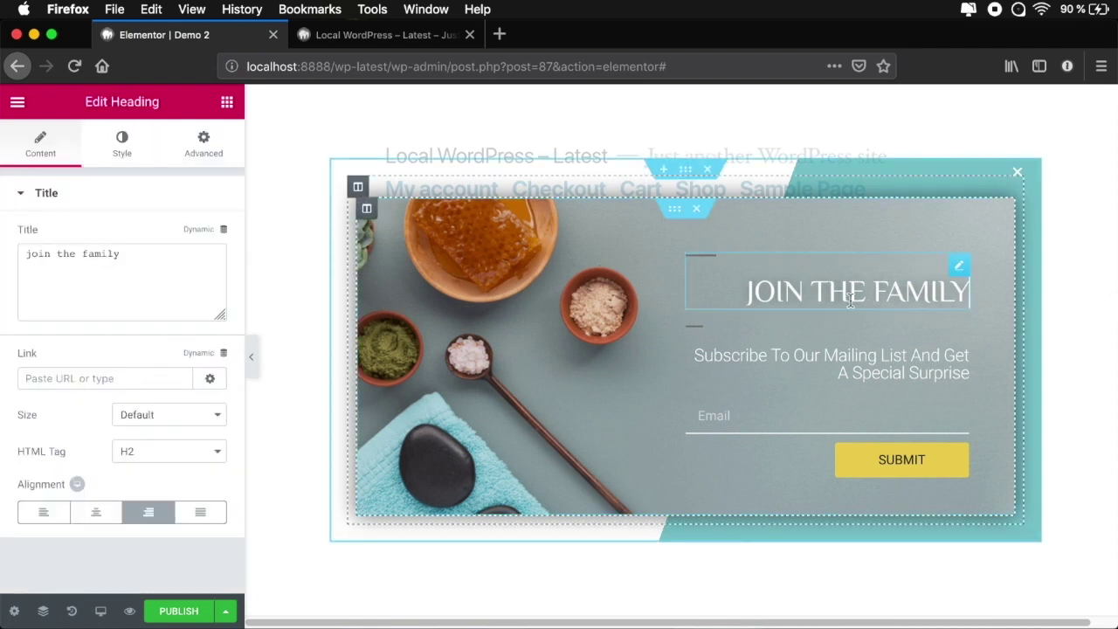
left_click(850, 297)
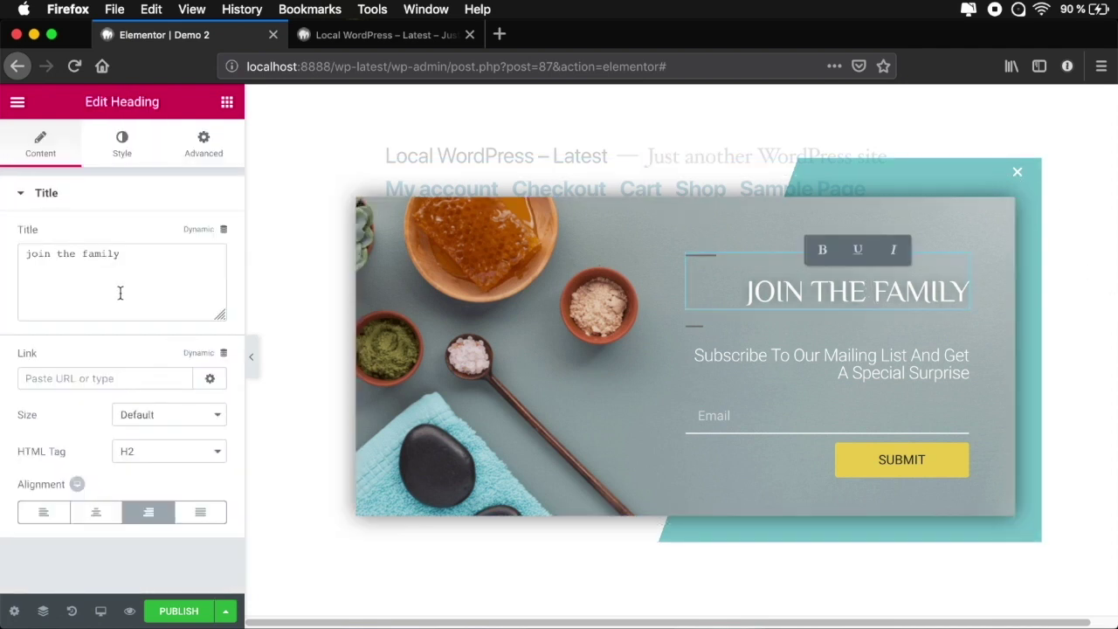
left_click(163, 295)
key("super+a")
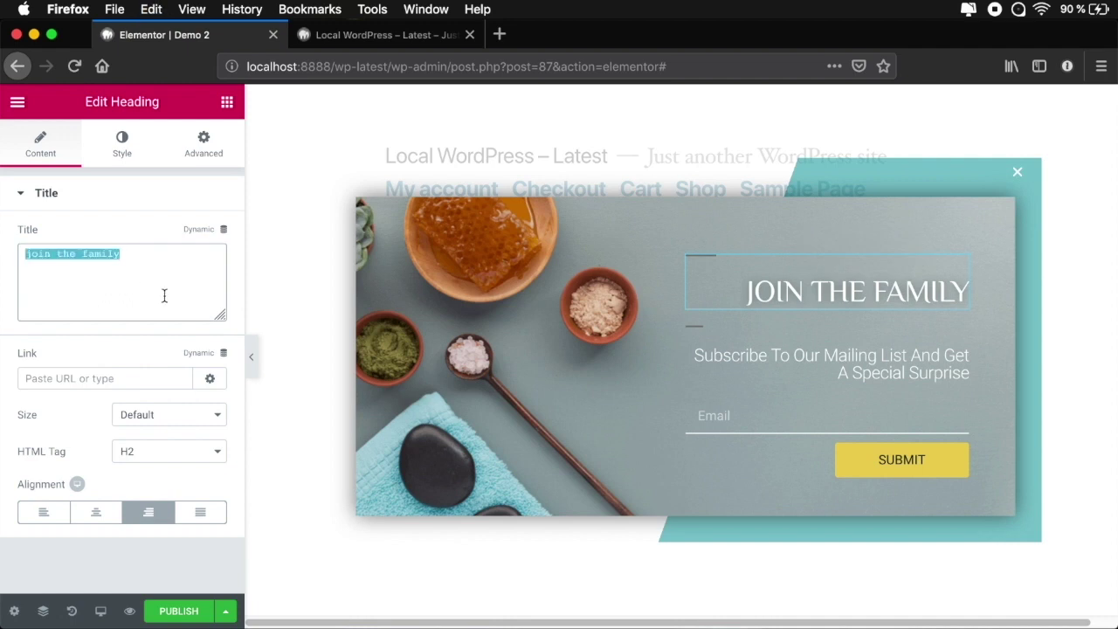
type("Join the")
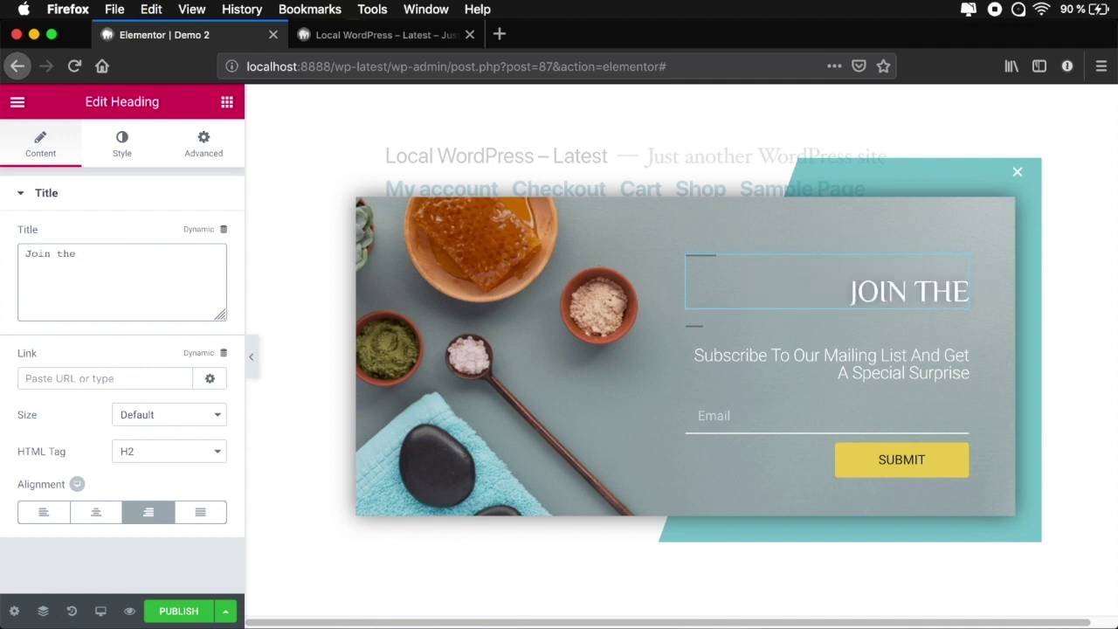
type(" newsletter")
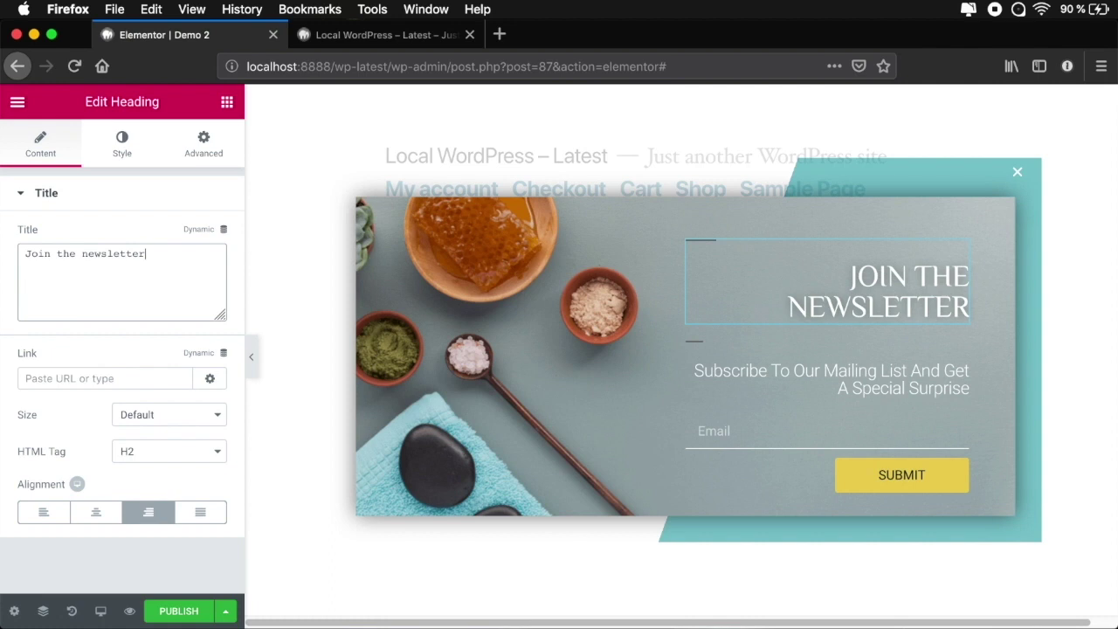
Set the line height of the "Subscribe to our mailing list" subheading to 1.5 em in its typography settings.
left_click(912, 377)
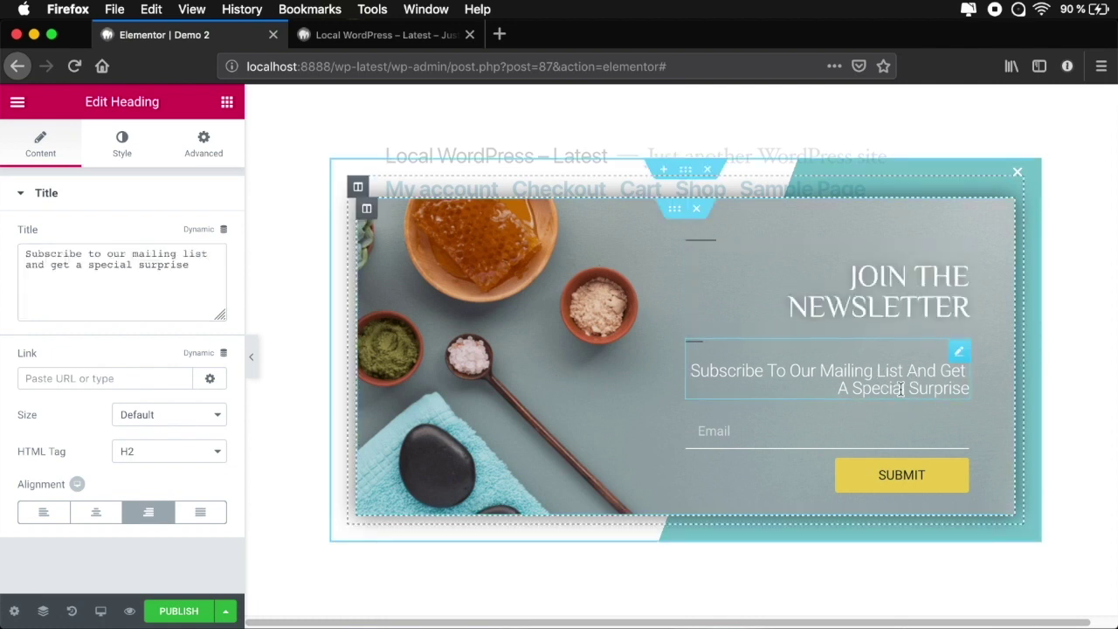
left_click(120, 148)
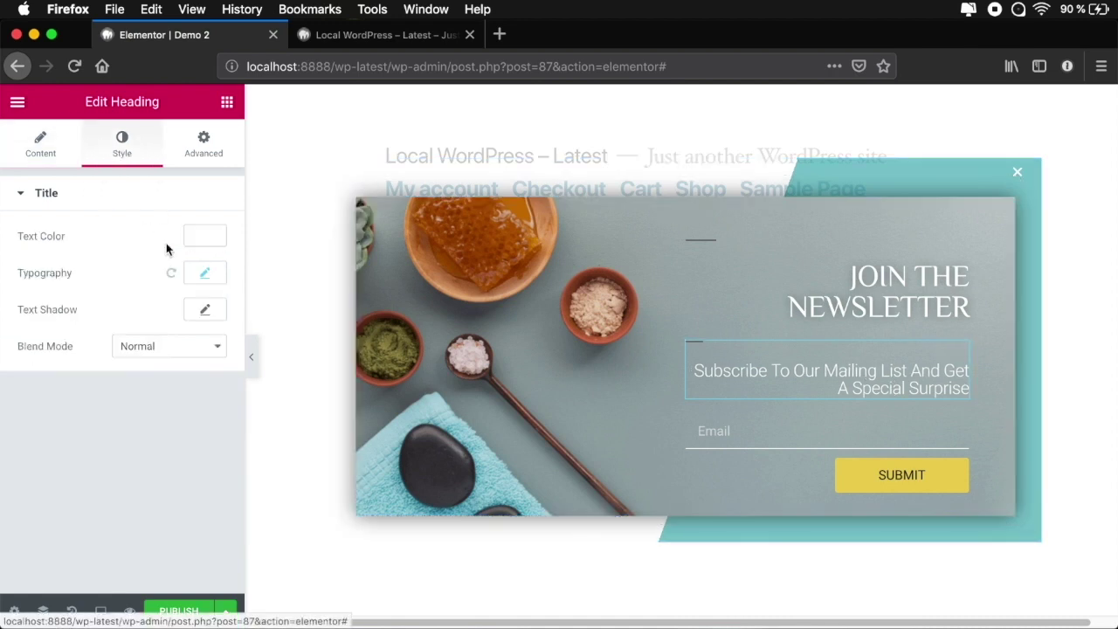
left_click(204, 275)
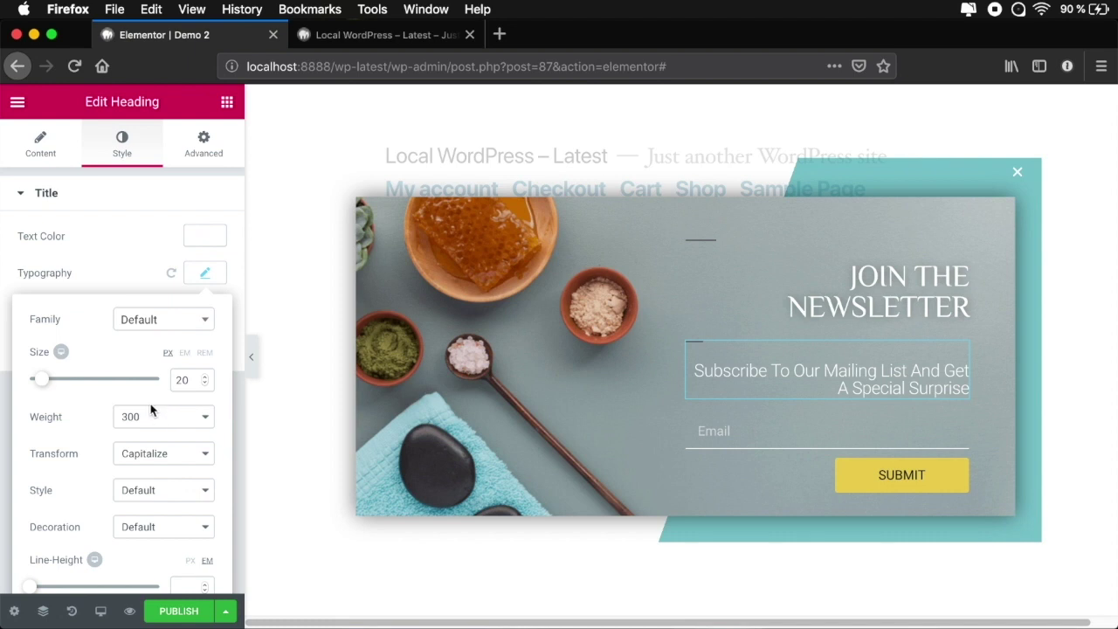
scroll(158, 411, "down", 2)
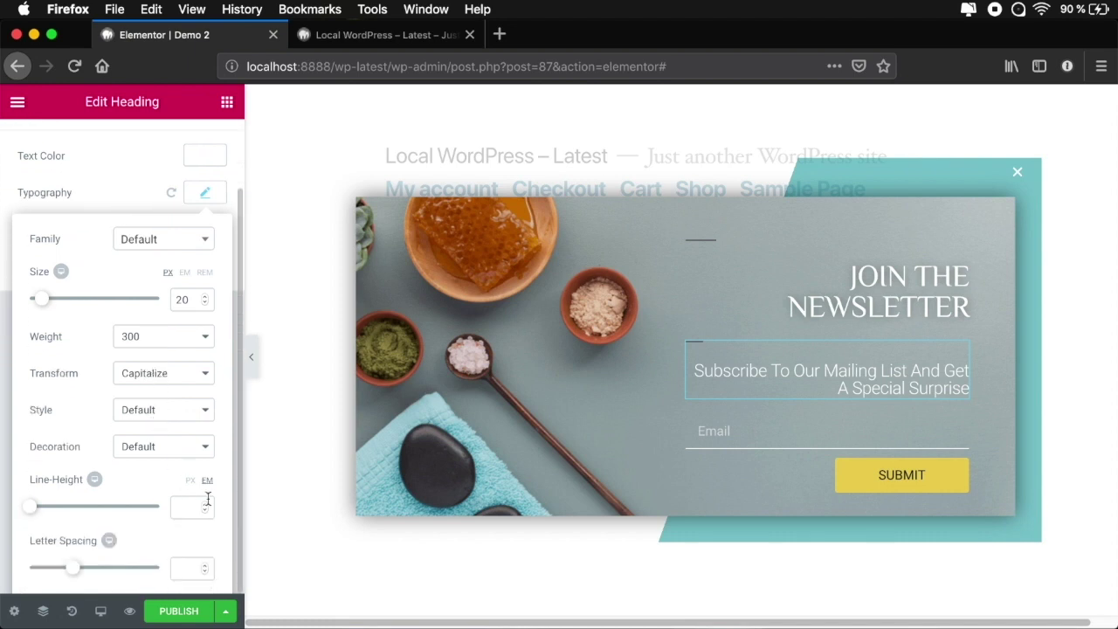
left_click(205, 506)
left_click(207, 503)
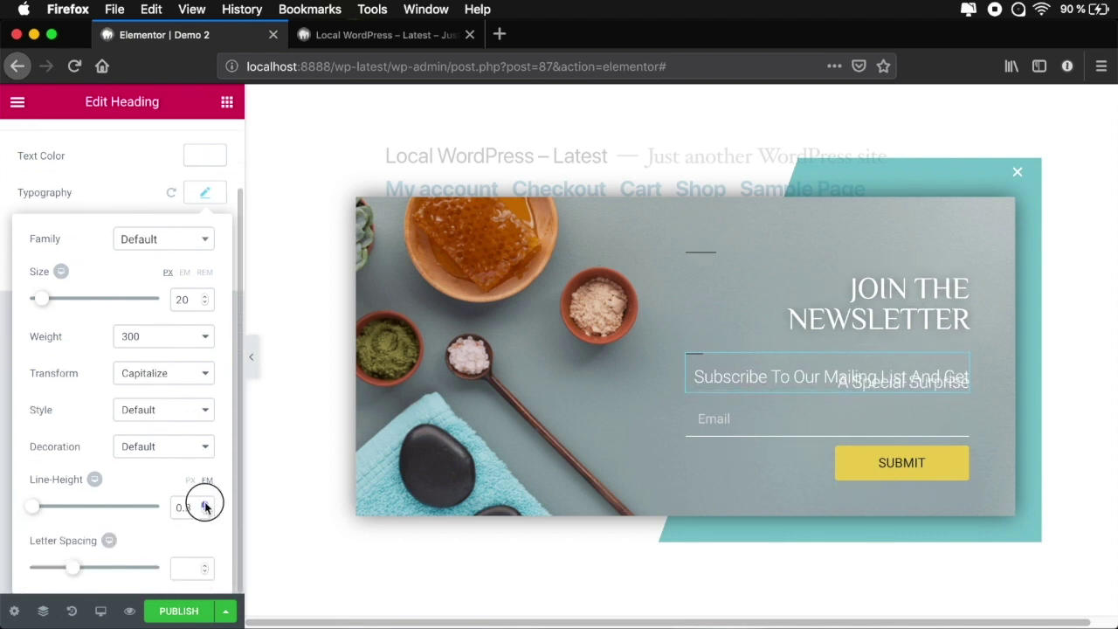
left_click(207, 504)
left_click(207, 504)
left_click(207, 504)
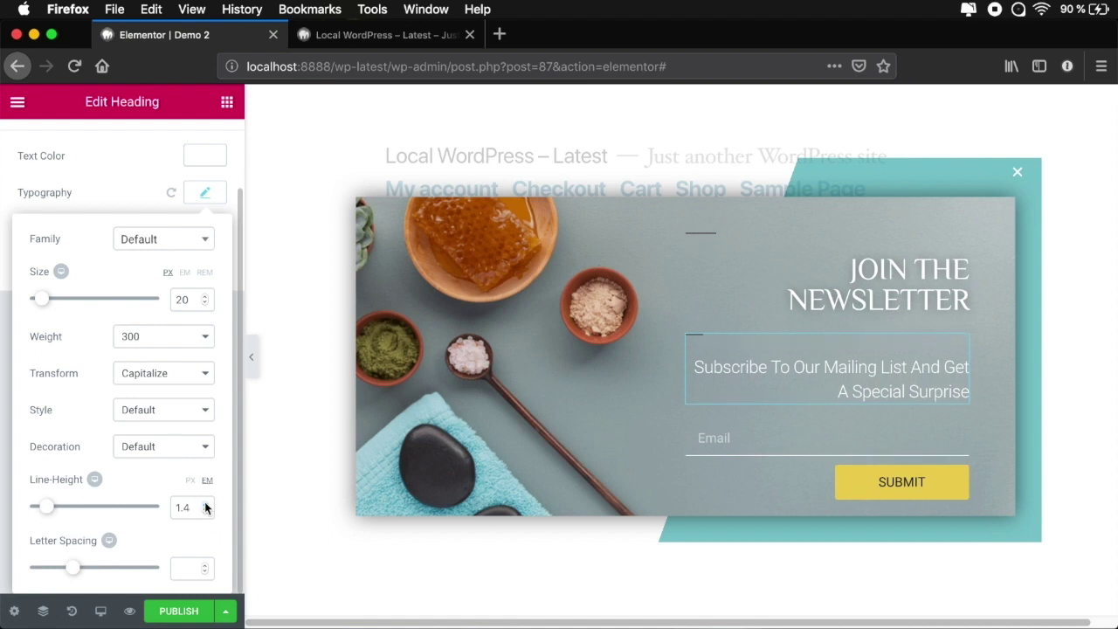
left_click(207, 504)
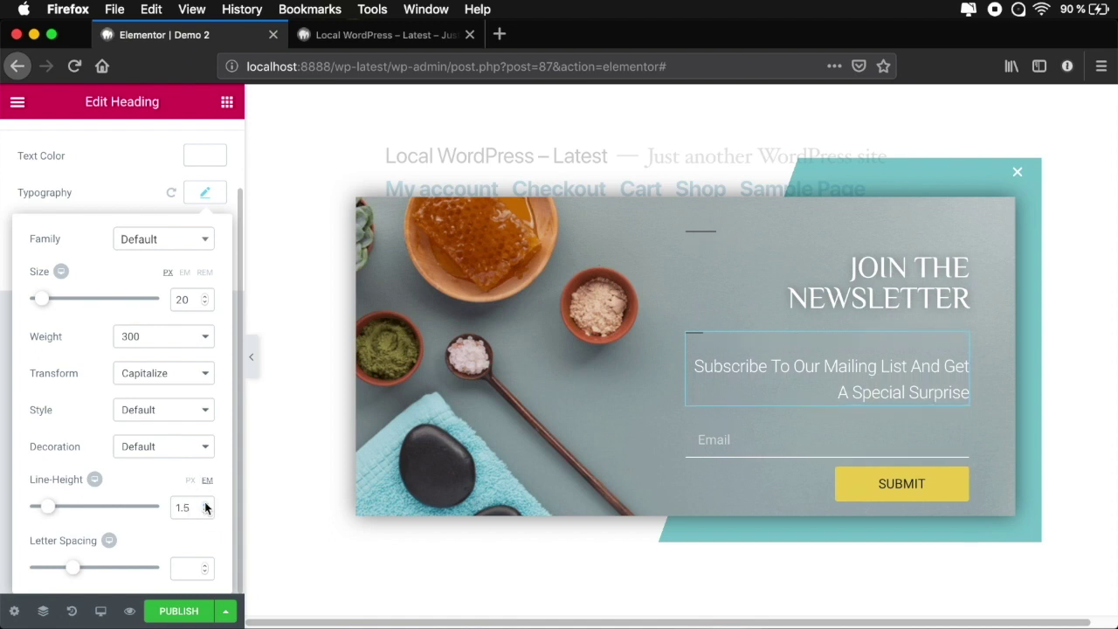
Set the background color of the form's Submit button to red, #fc6767.
left_click(797, 479)
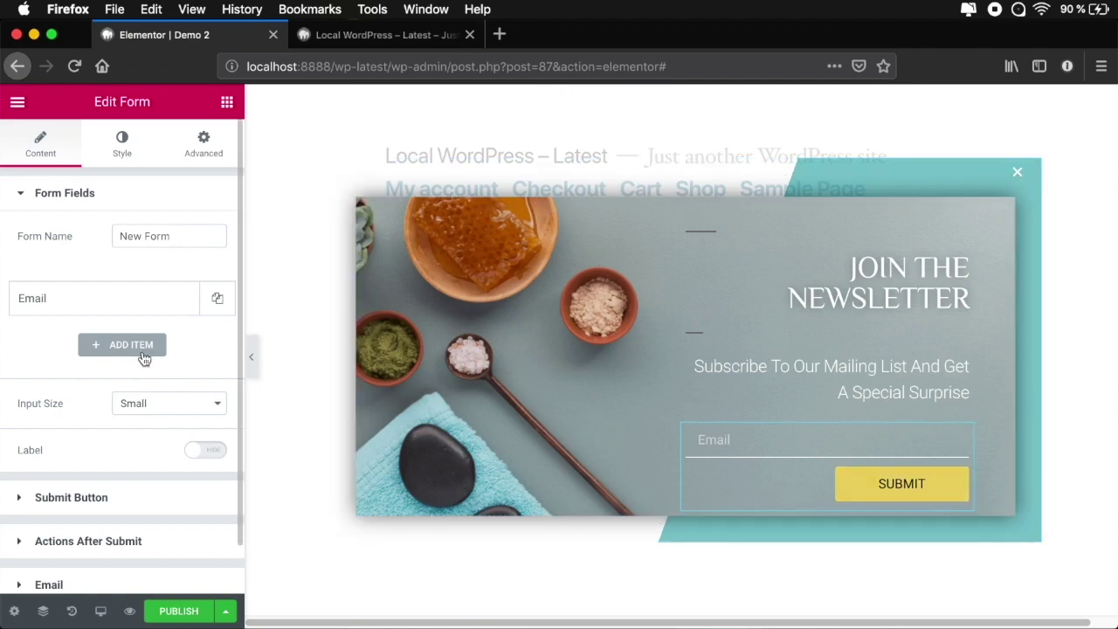
scroll(144, 359, "down", 2)
scroll(127, 350, "up", 2)
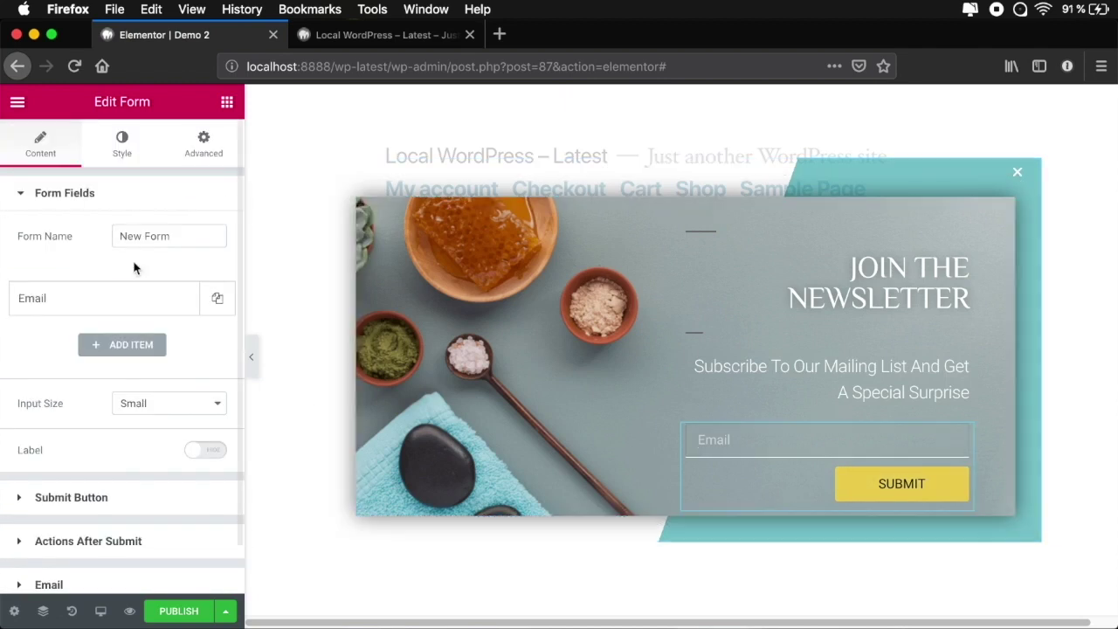
left_click(121, 143)
scroll(131, 279, "down", 1)
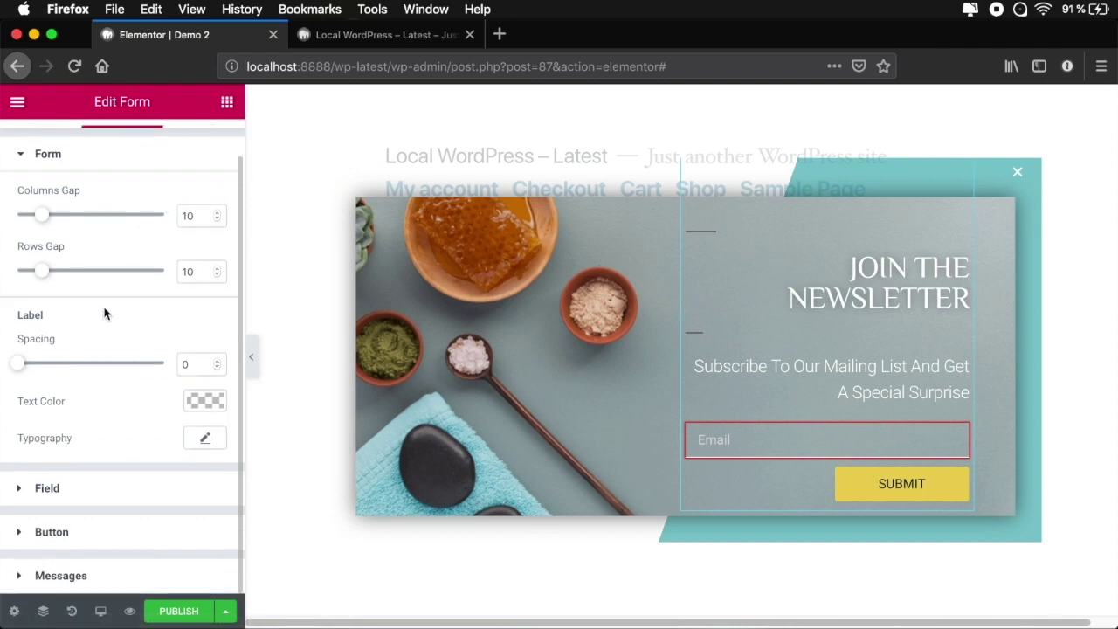
left_click(53, 532)
scroll(114, 425, "down", 2)
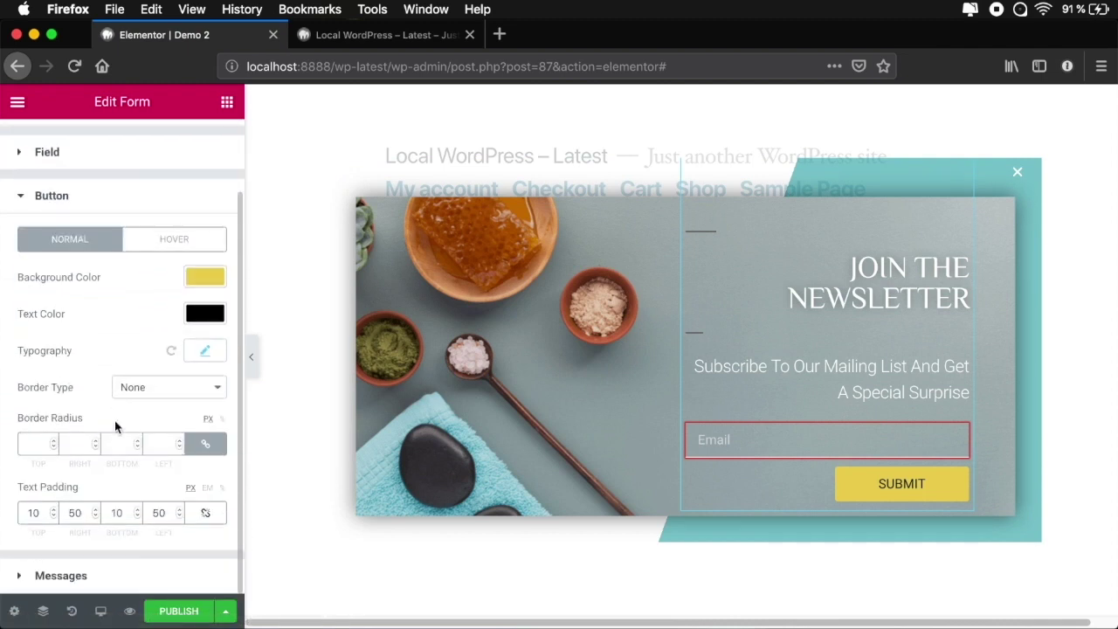
left_click(205, 277)
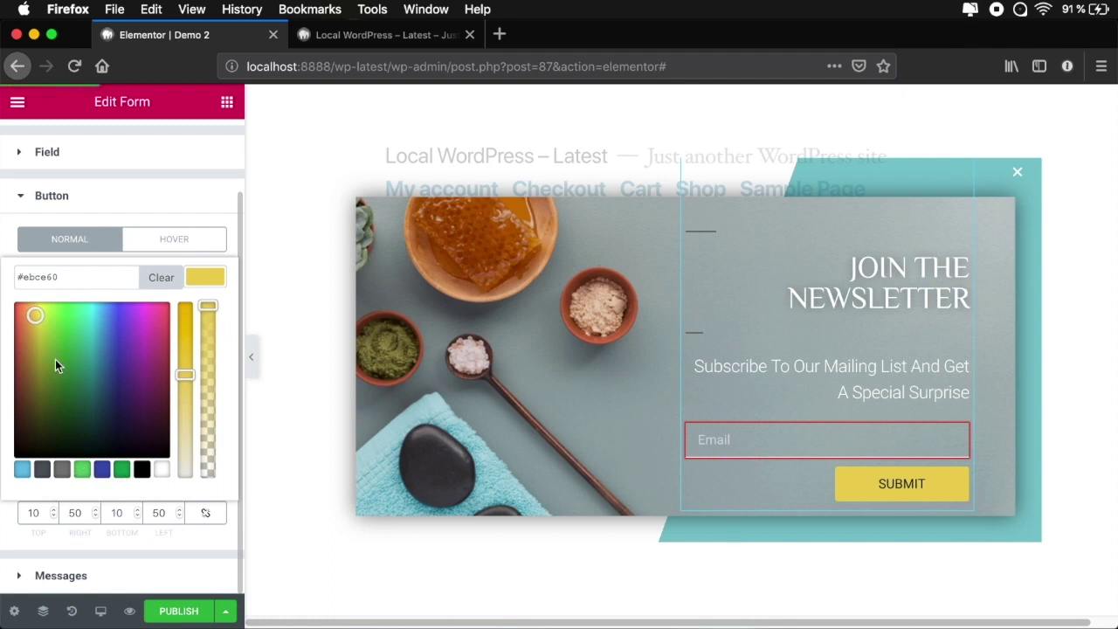
left_click(14, 304)
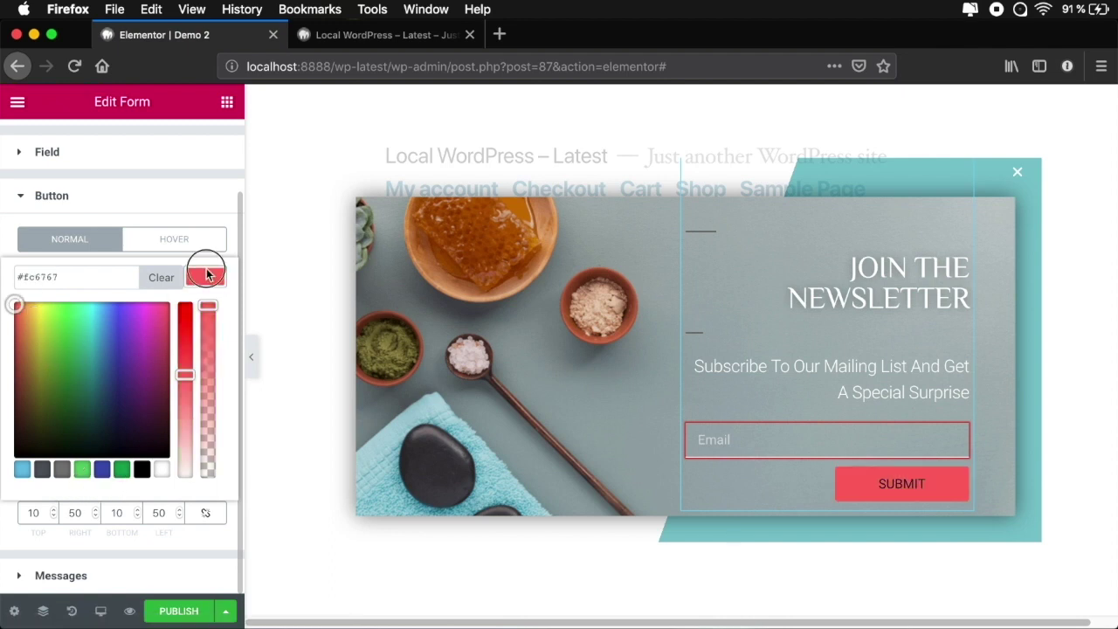
left_click(206, 275)
Set the text color of the Submit button to white, #ffffff.
left_click(204, 312)
left_click_drag(43, 370, 4, 322)
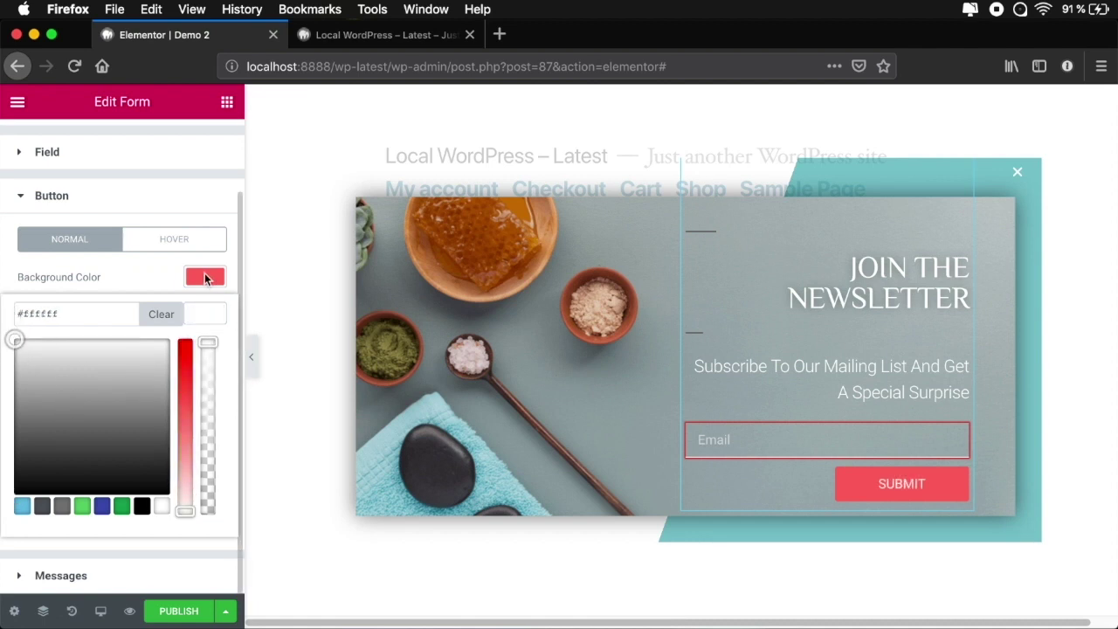
left_click(206, 277)
left_click(210, 274)
Set the font weight of the Submit button's text to 800.
left_click(205, 352)
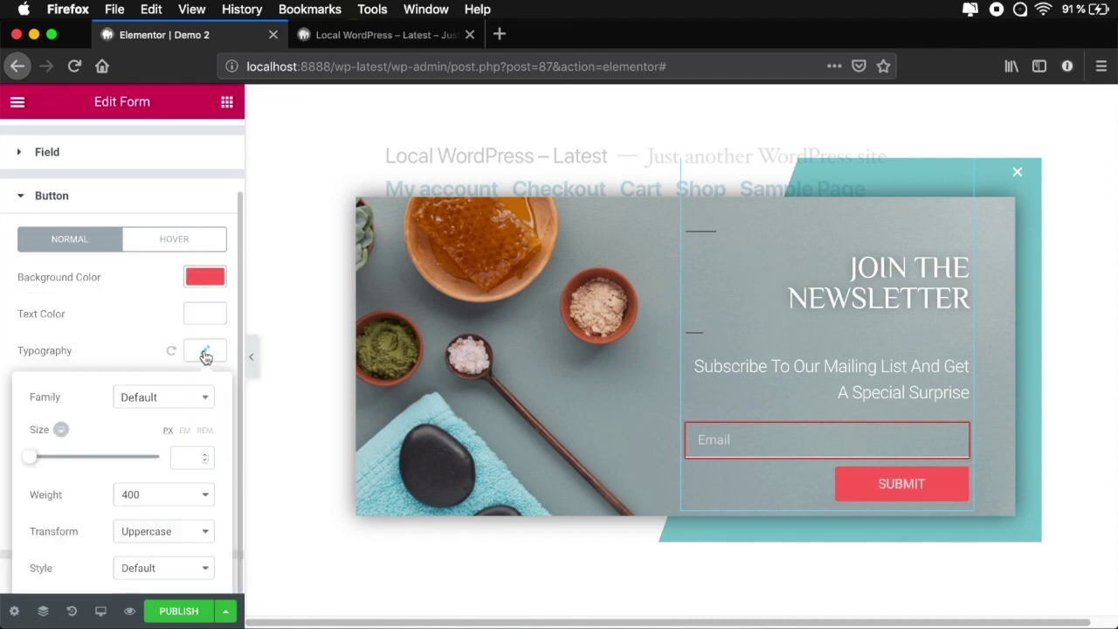
scroll(111, 425, "down", 2)
left_click(174, 433)
left_click(177, 487)
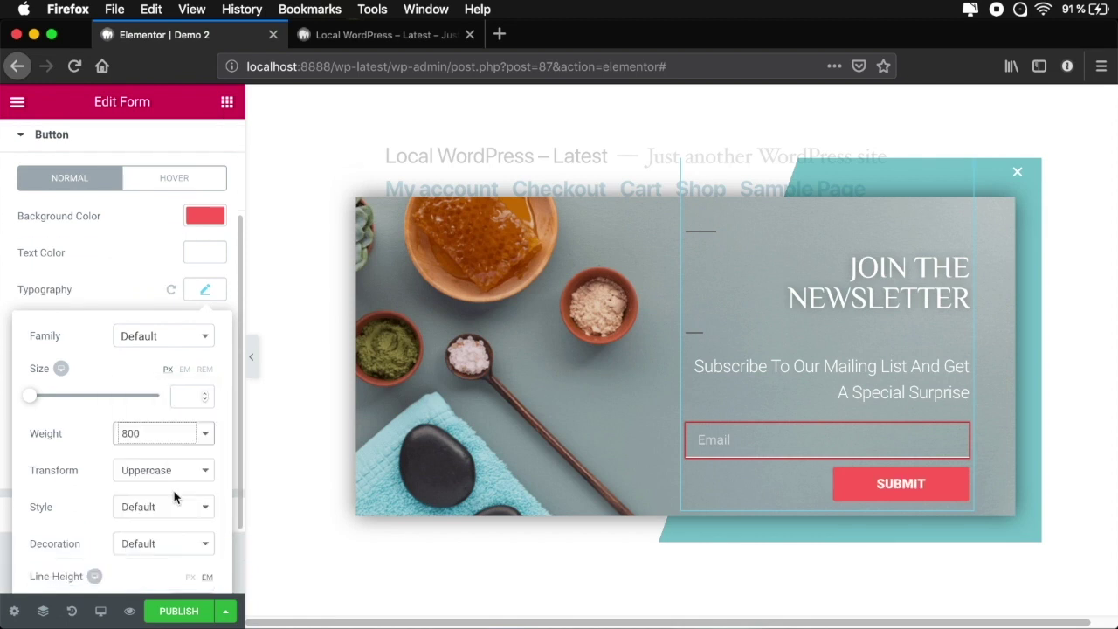
Slightly increase the letter spacing of the Submit button's text in its typography settings.
scroll(160, 446, "down", 3)
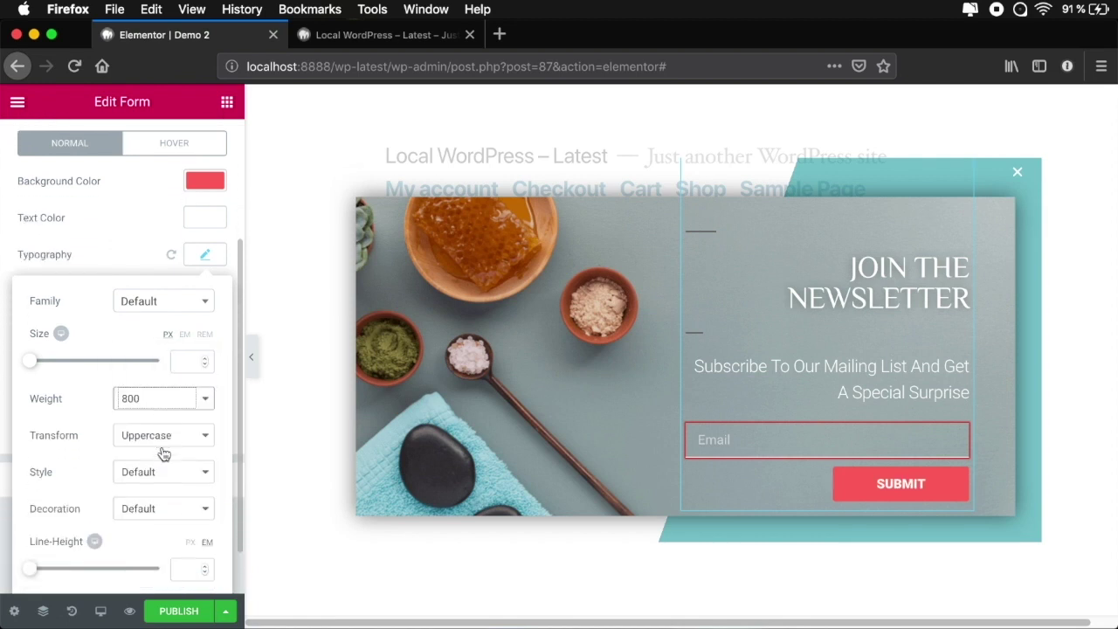
left_click_drag(80, 569, 80, 572)
Increase the letter spacing of the "Join the newsletter" heading in its typography settings.
left_click(889, 270)
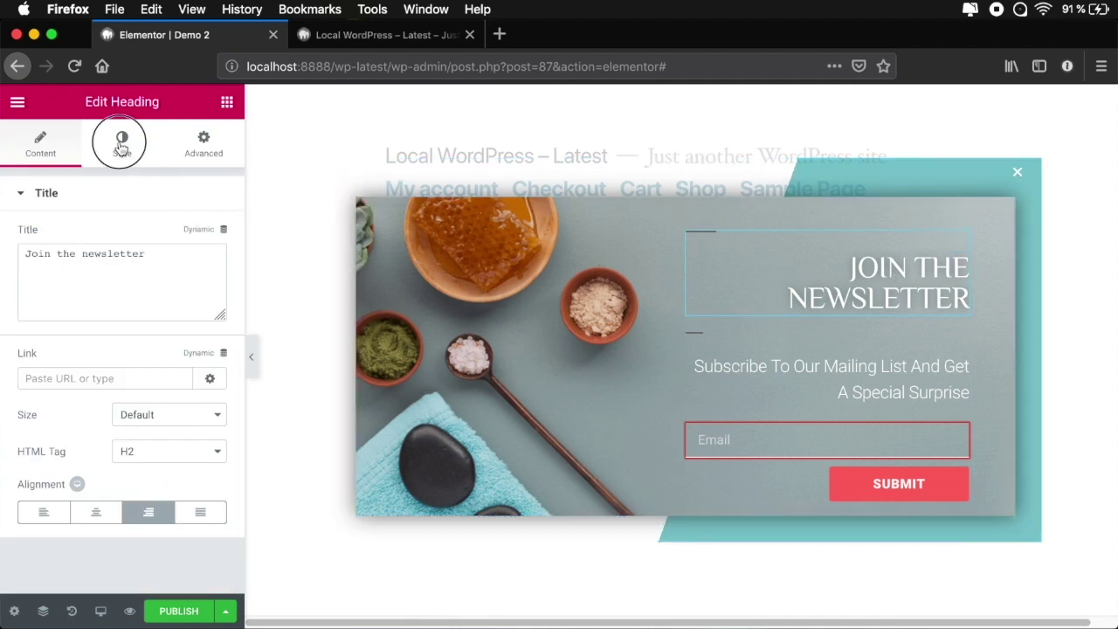
left_click(122, 144)
left_click(206, 276)
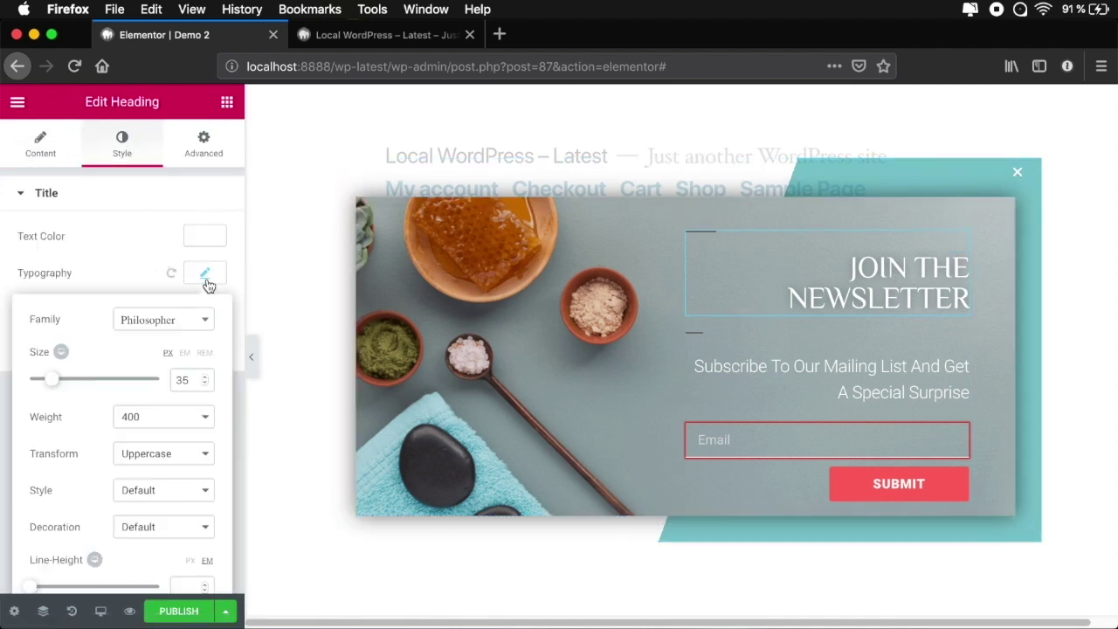
scroll(125, 515, "down", 2)
left_click_drag(73, 568, 91, 570)
left_click(208, 198)
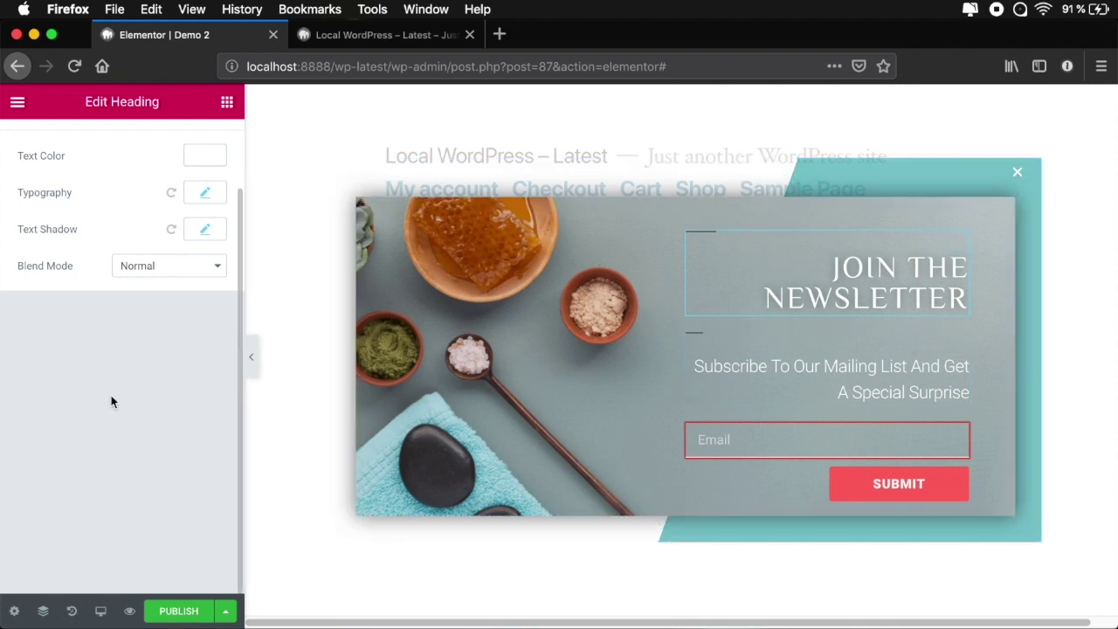
Set the popup's overlay background color to a semi-transparent black, rgba(2,2,2,0.8), in the popup style settings.
left_click(14, 610)
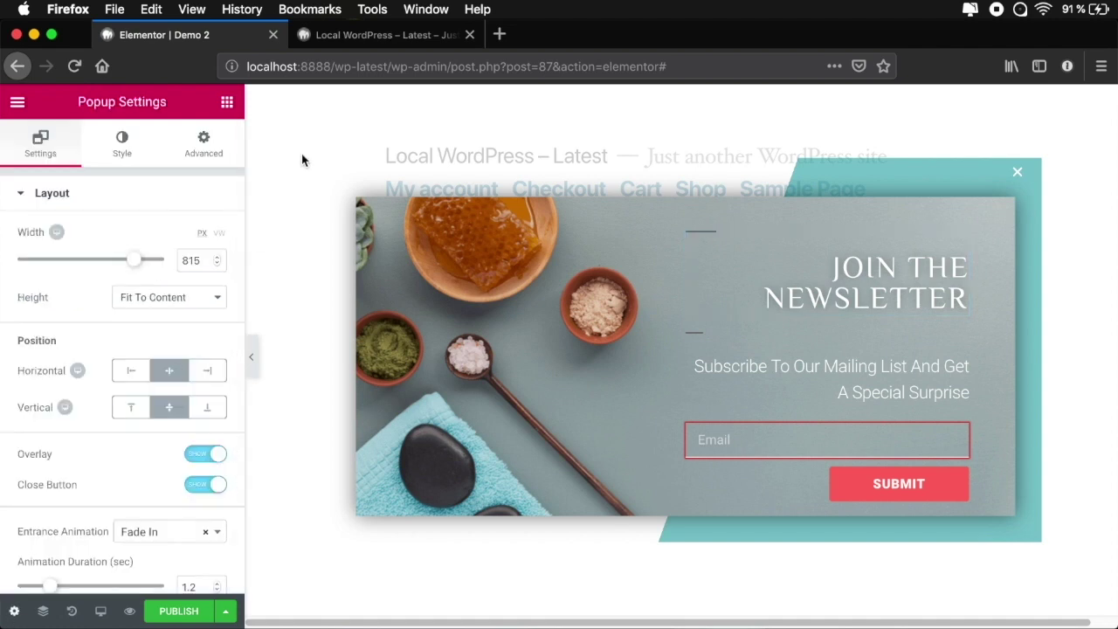
left_click(122, 144)
scroll(174, 382, "down", 2)
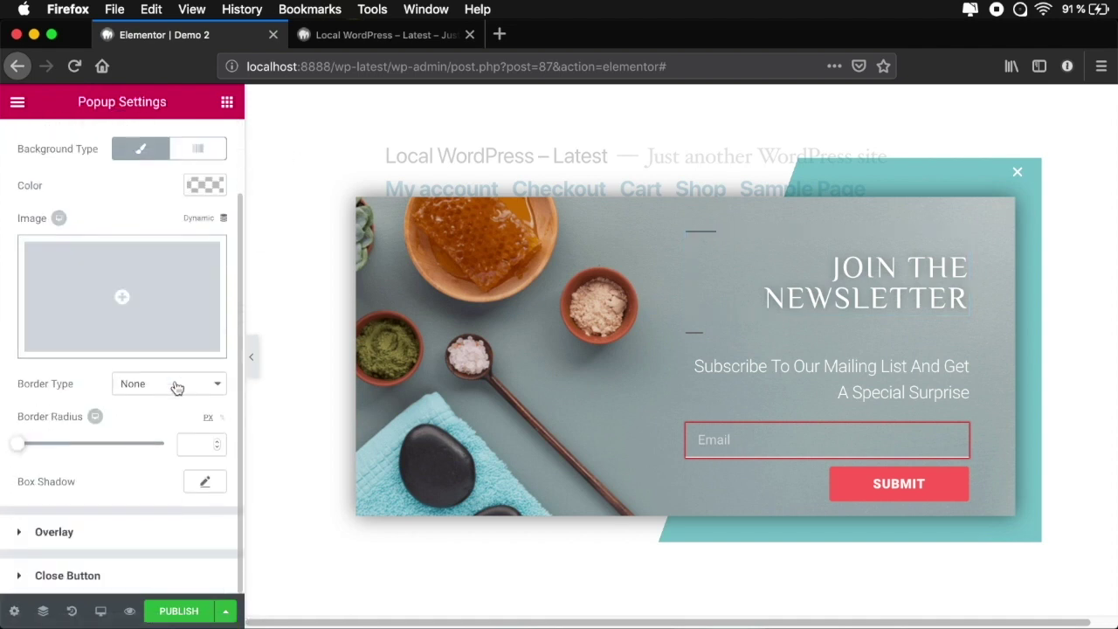
left_click(137, 536)
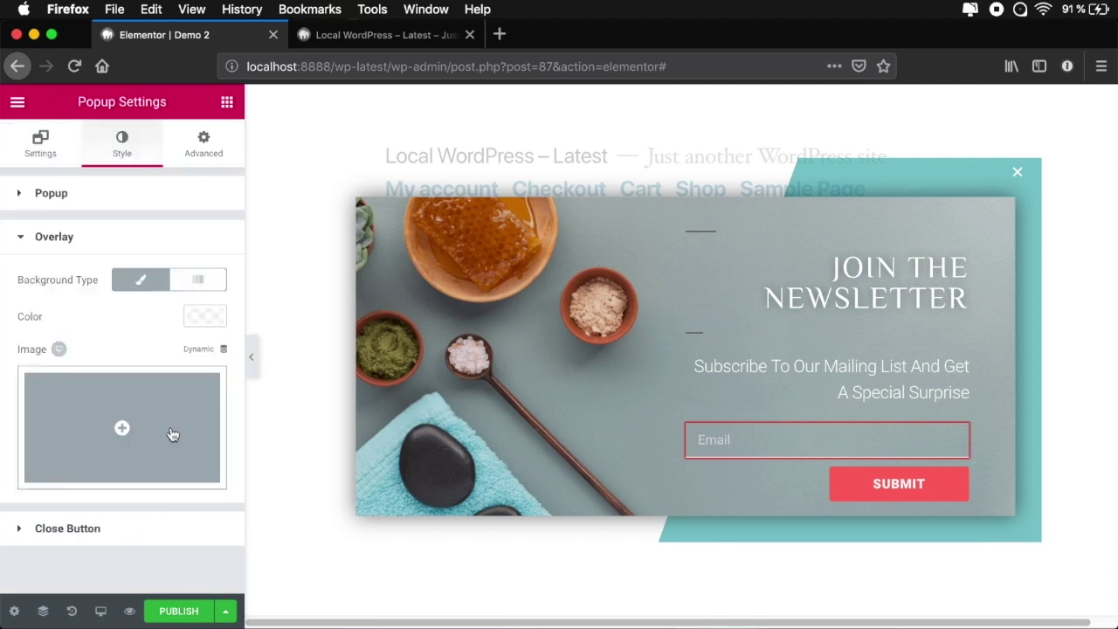
left_click(203, 319)
left_click_drag(33, 474, 2, 551)
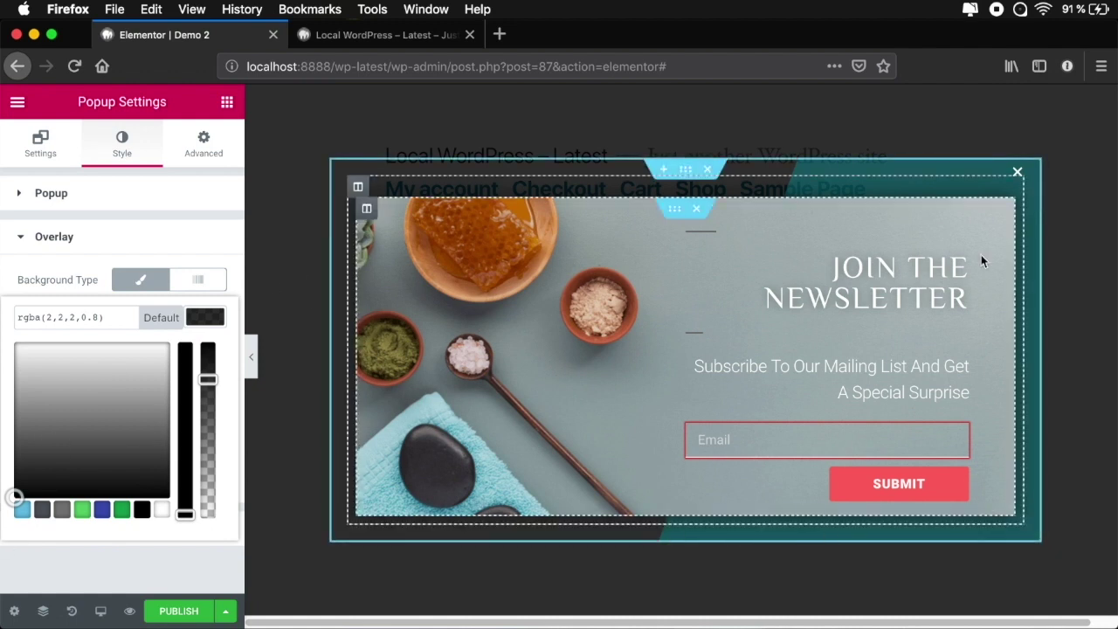
left_click(315, 274)
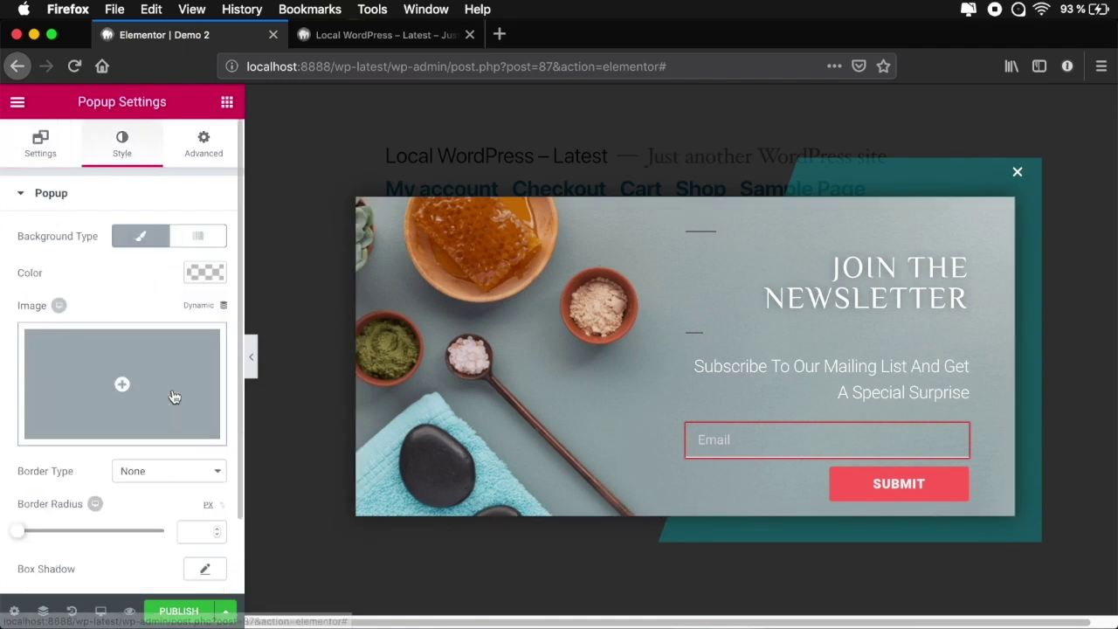
Set the position of the popup's close button to Outside.
scroll(103, 564, "down", 2)
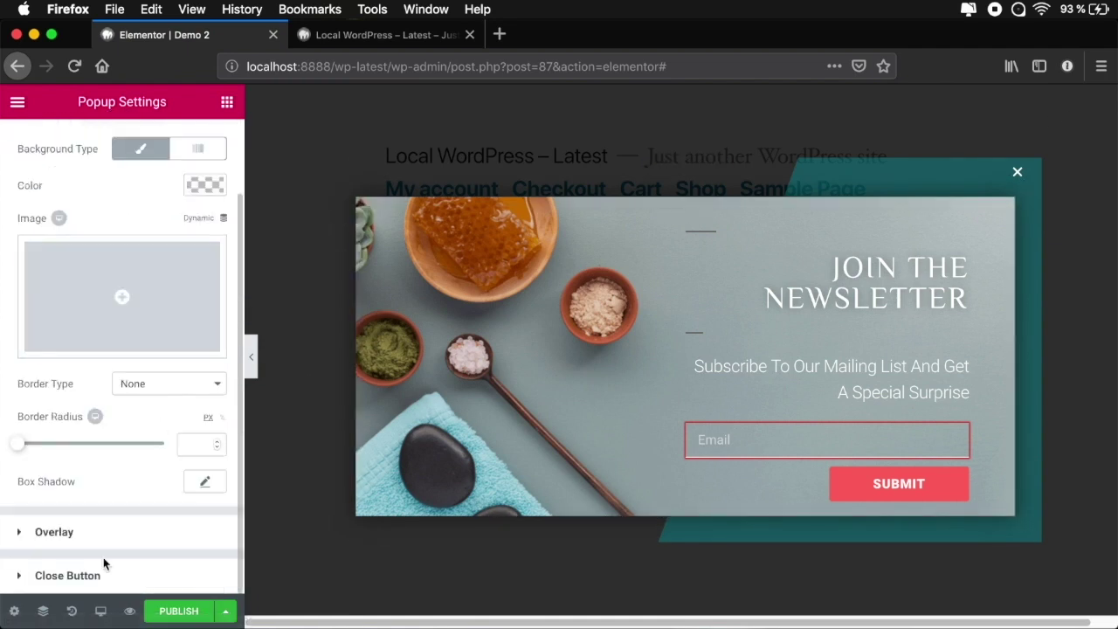
left_click(99, 577)
left_click(153, 247)
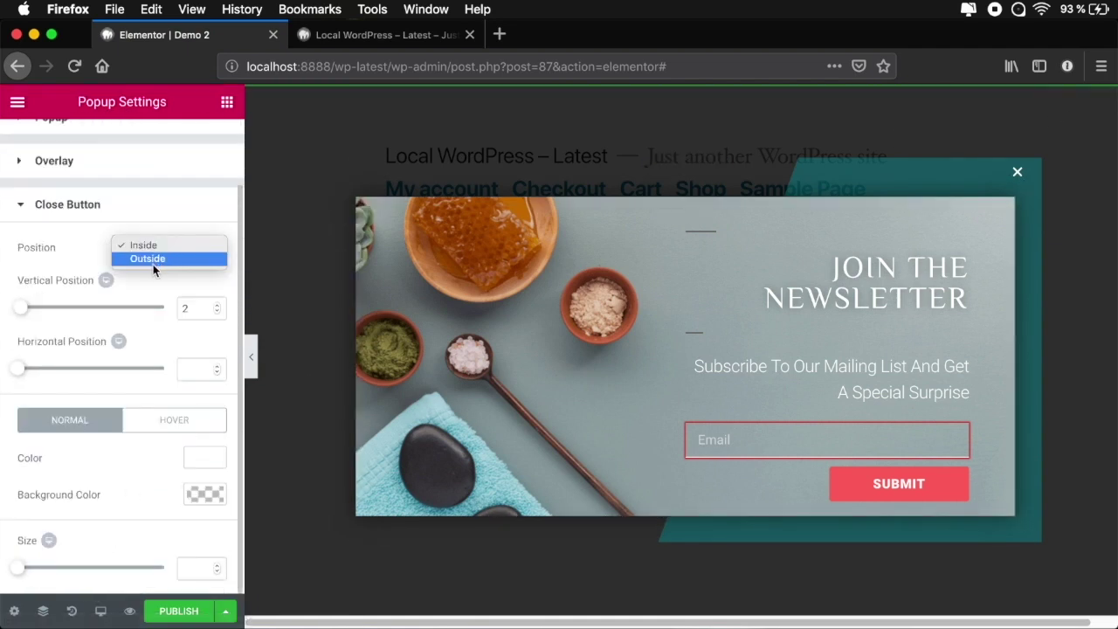
left_click(153, 258)
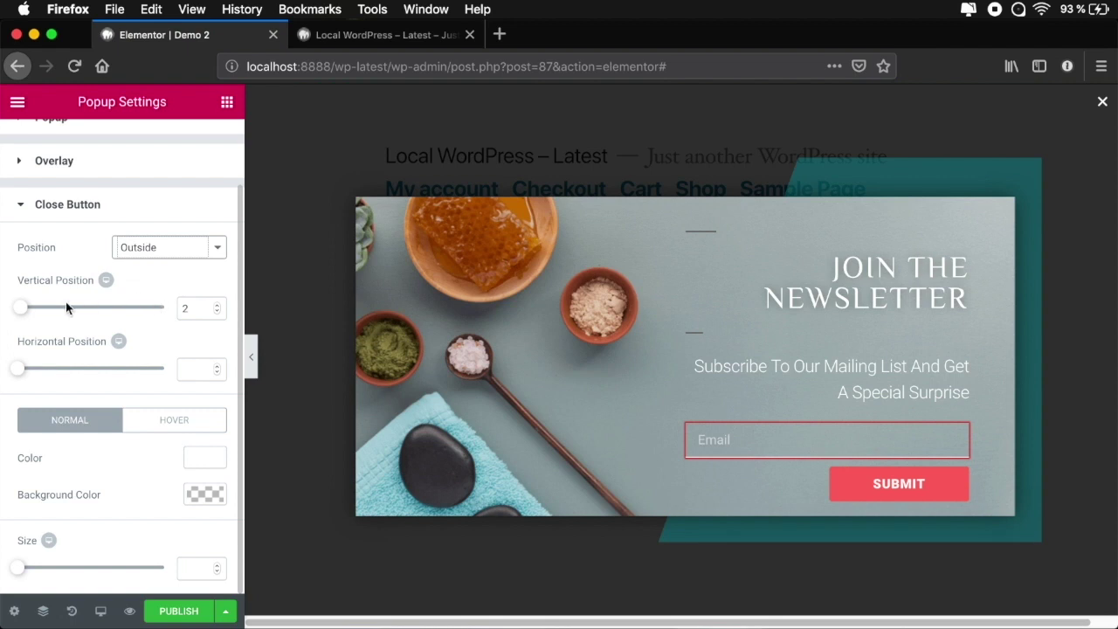
Set the vertical position of the close button to 4.
left_click(218, 307)
left_click(218, 306)
left_click(218, 306)
left_click(218, 307)
left_click(218, 306)
key("Up")
key("Up")
key("Up")
key("Up")
key("Up")
key("Up")
key("Up")
key("Up")
key("Up")
key("Up")
key("Up")
key("Up")
key("Up")
key("Up")
key("Up")
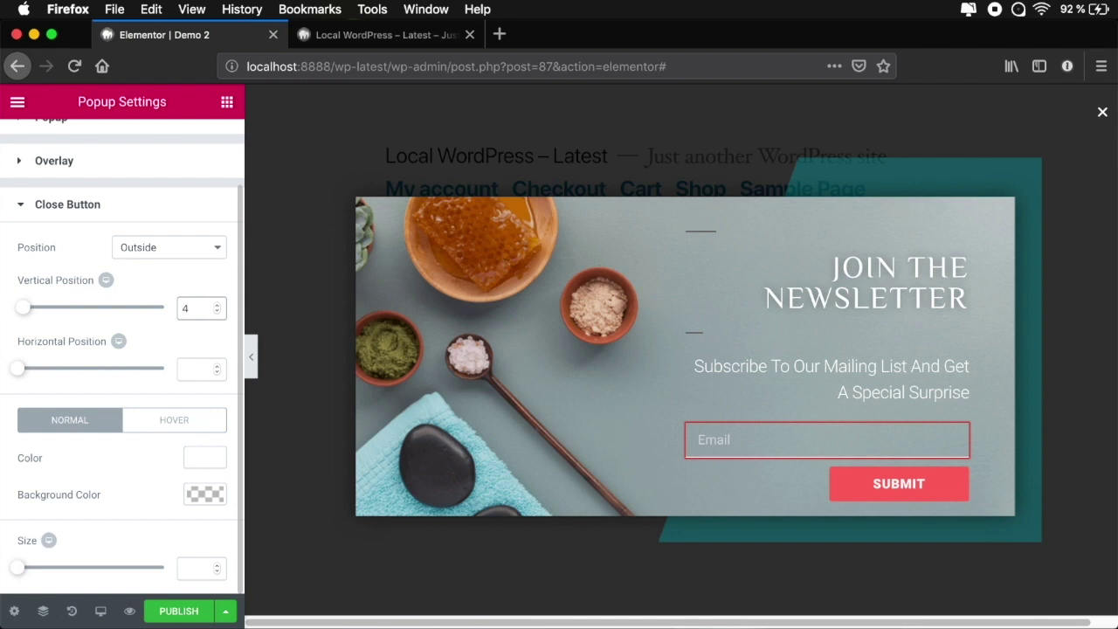
Set the close button's horizontal position to 4 and its vertical position to 5.
left_click(188, 366)
type("4")
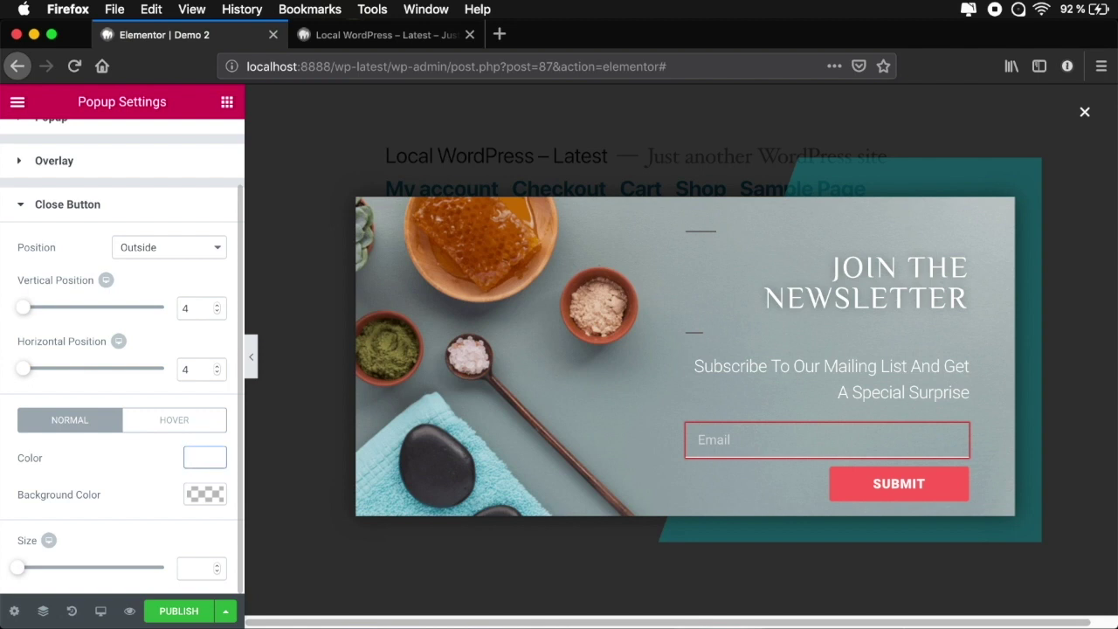
double_click(187, 309)
type("5")
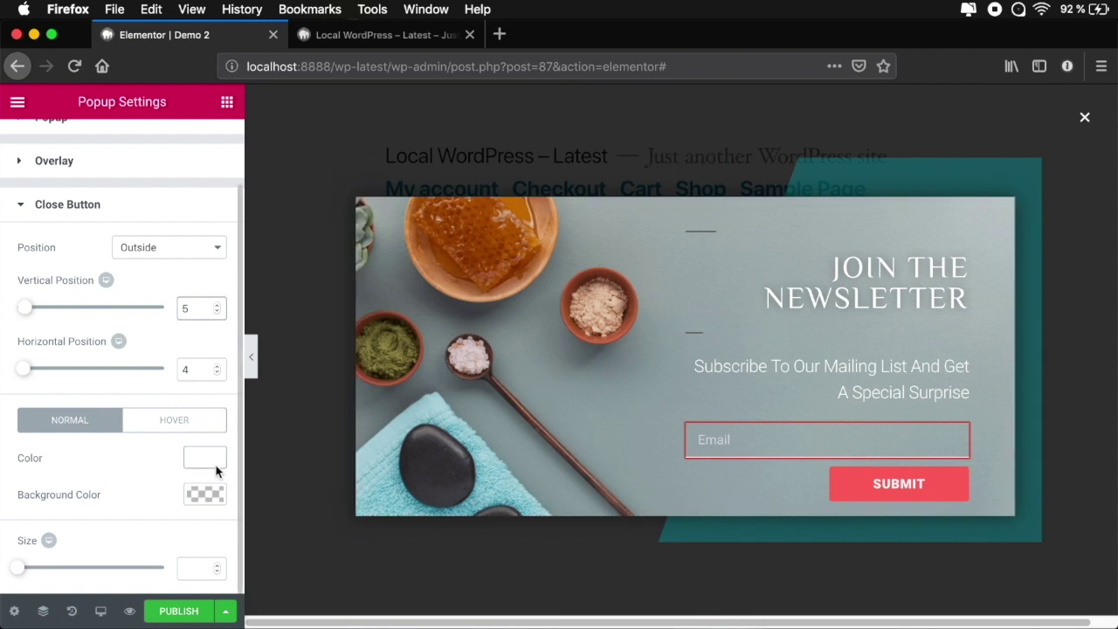
Start publishing the popup and add a display condition that includes only the singular page "Sample Page".
left_click(179, 611)
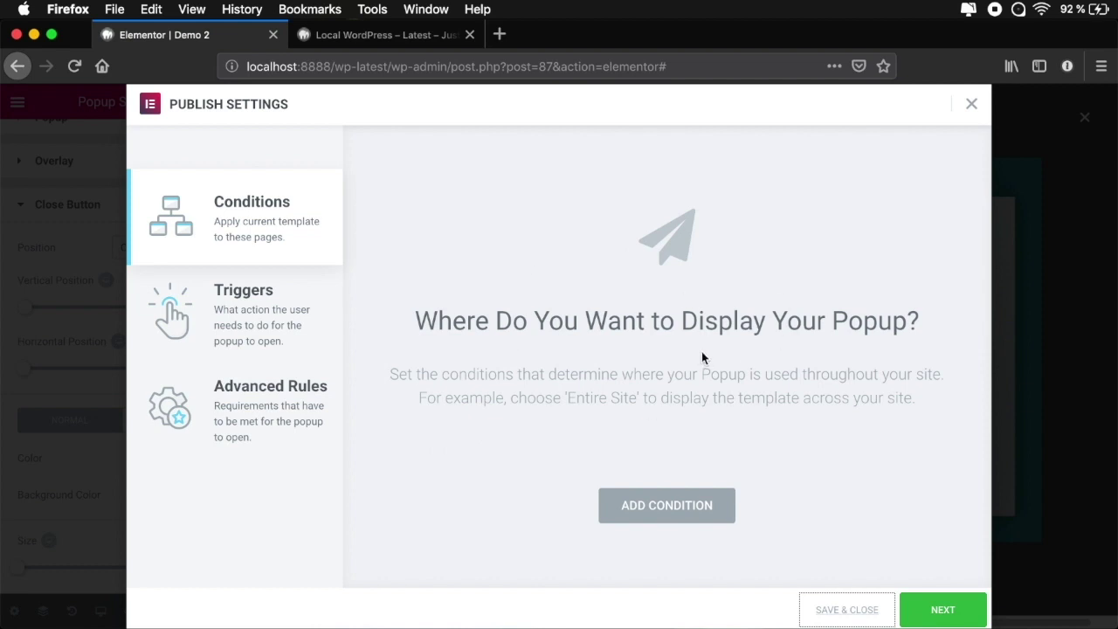
left_click(666, 504)
scroll(651, 441, "down", 2)
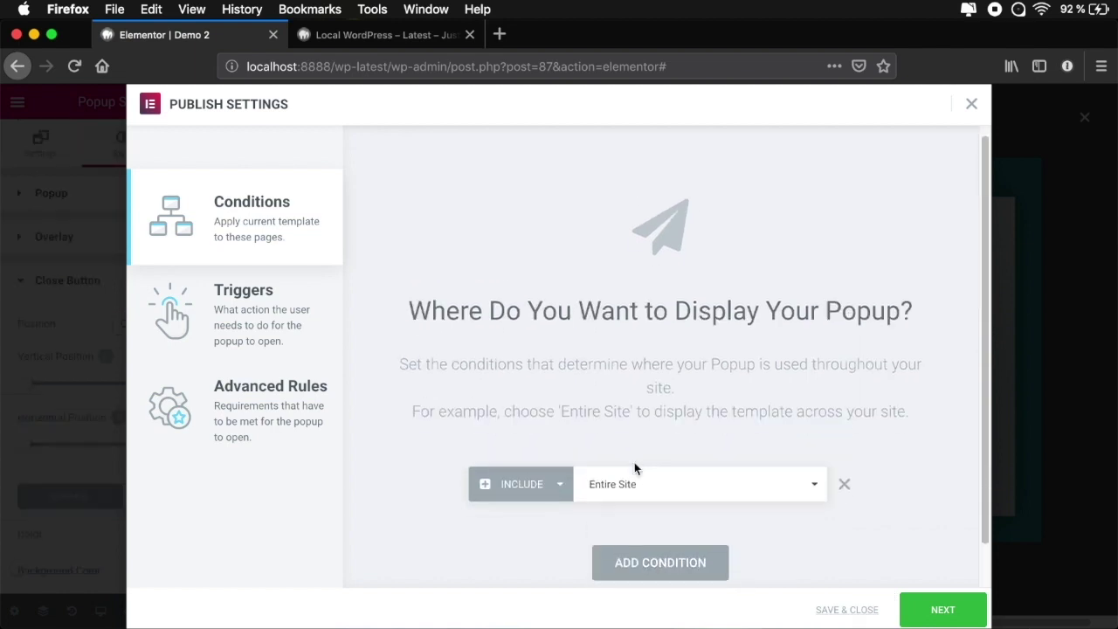
left_click(606, 442)
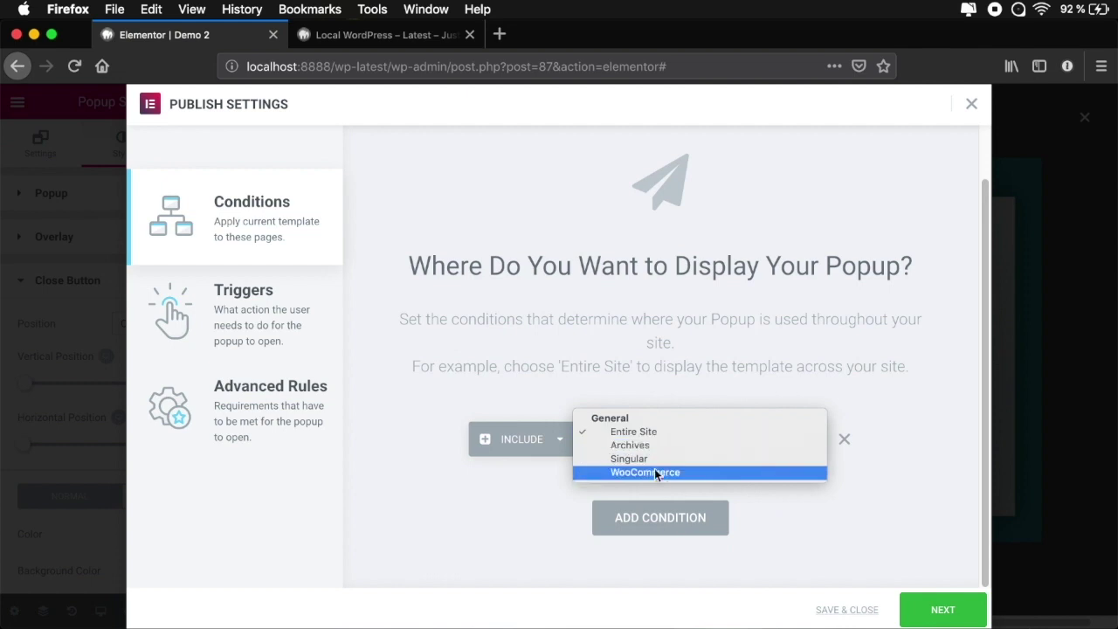
left_click(654, 460)
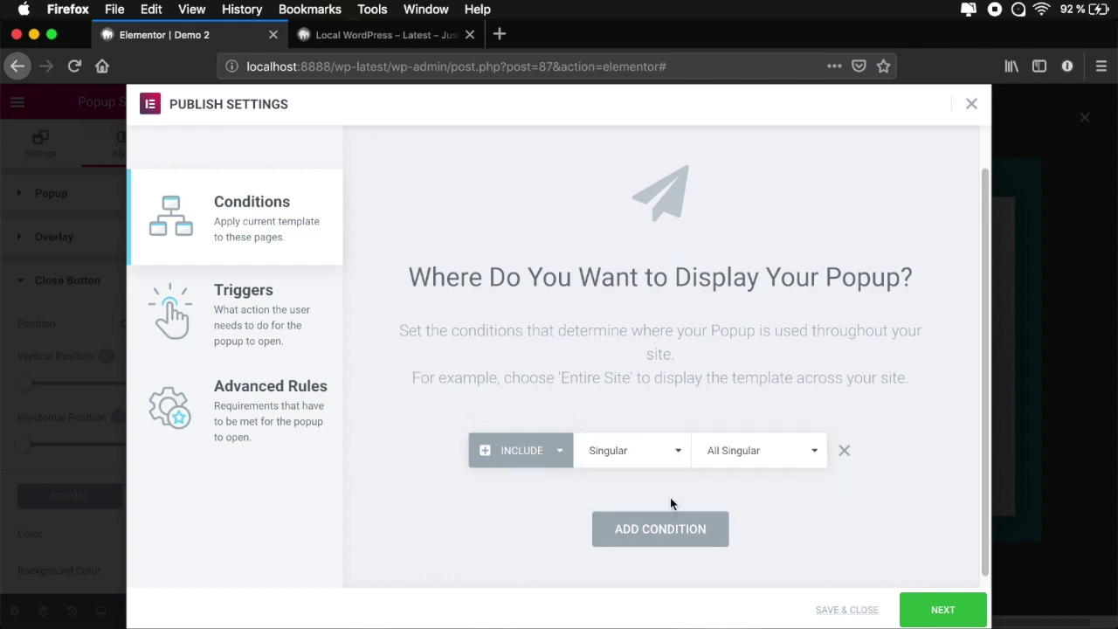
left_click(748, 452)
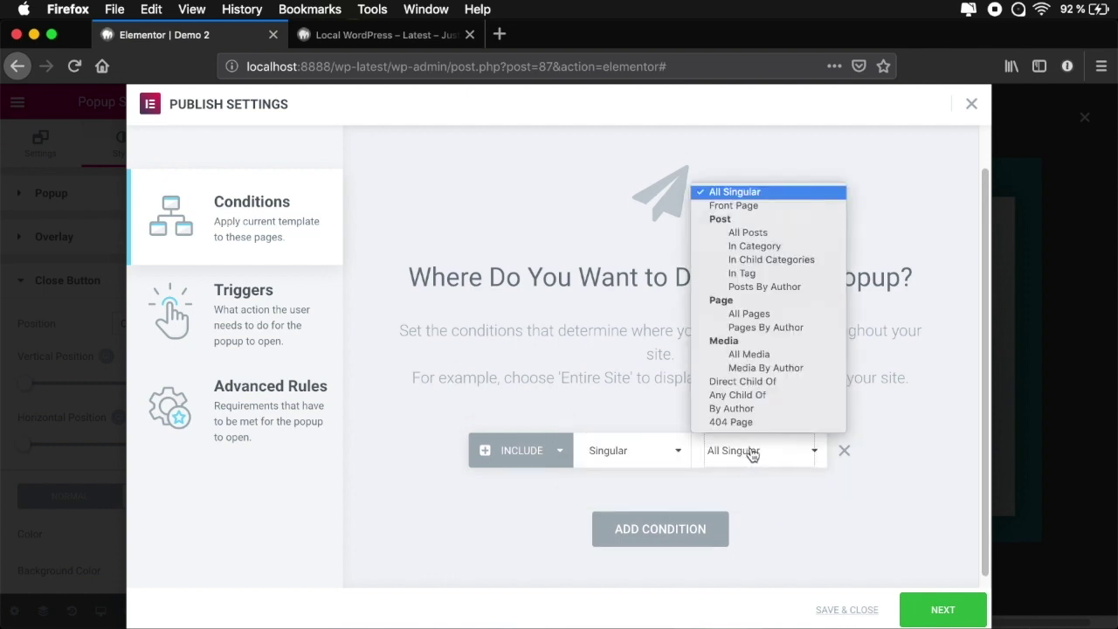
left_click(748, 313)
left_click(794, 454)
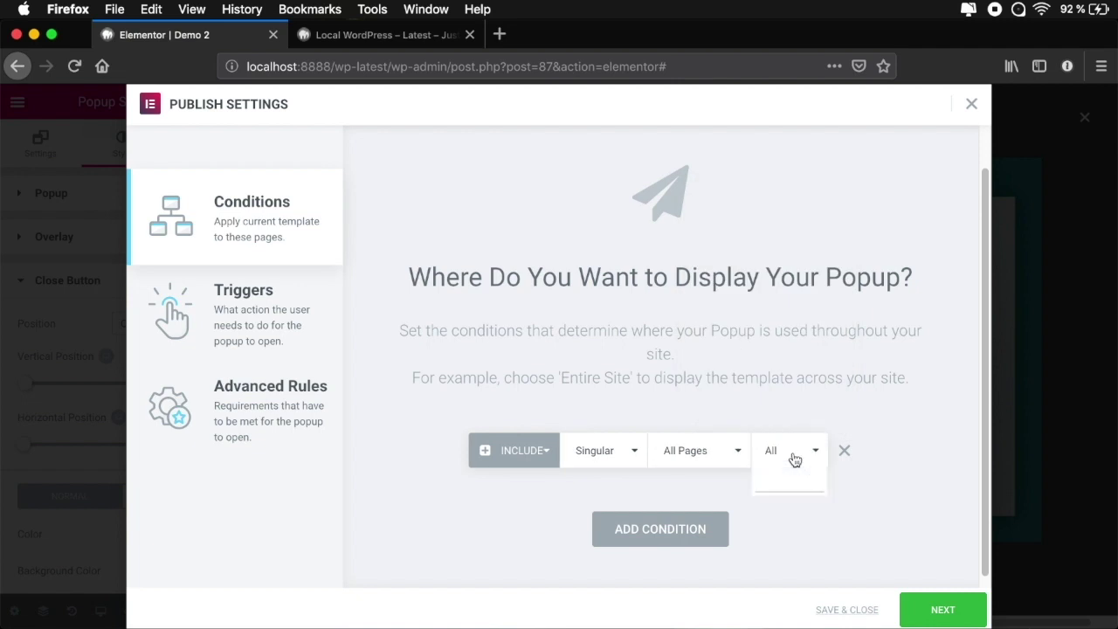
type("Sample")
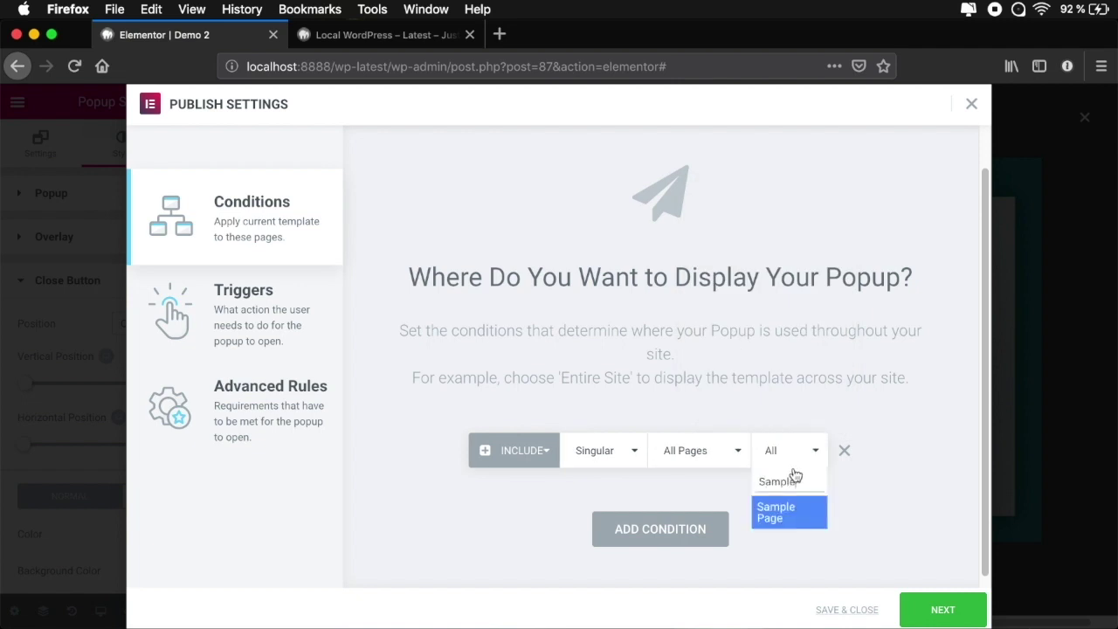
left_click(786, 516)
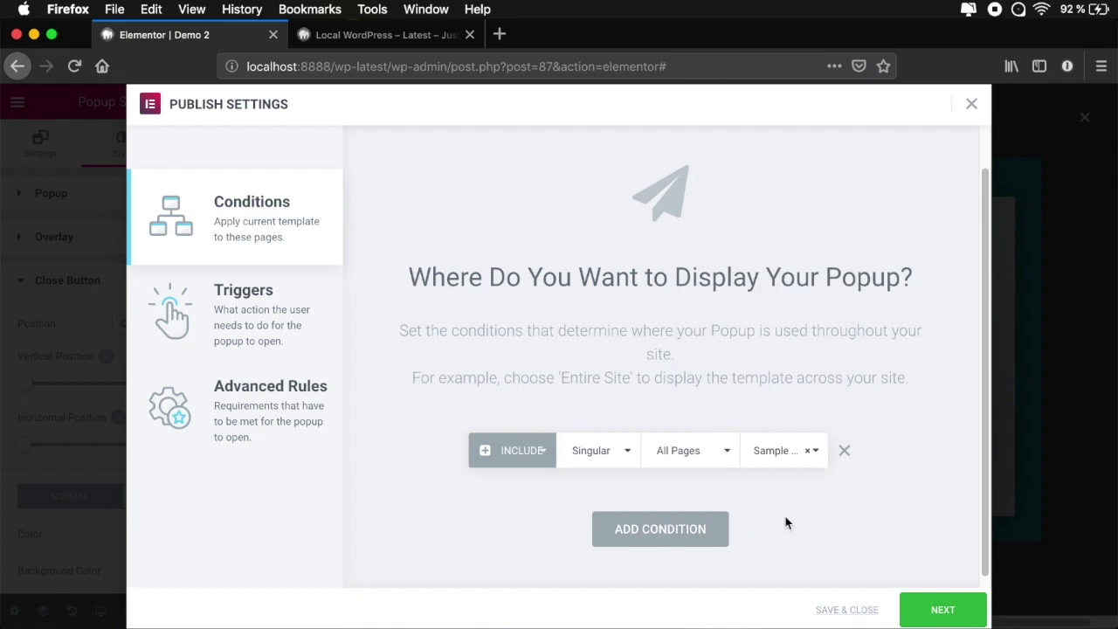
Continue to the triggers and enable On Page Load within 3 seconds.
left_click(938, 611)
left_click(919, 199)
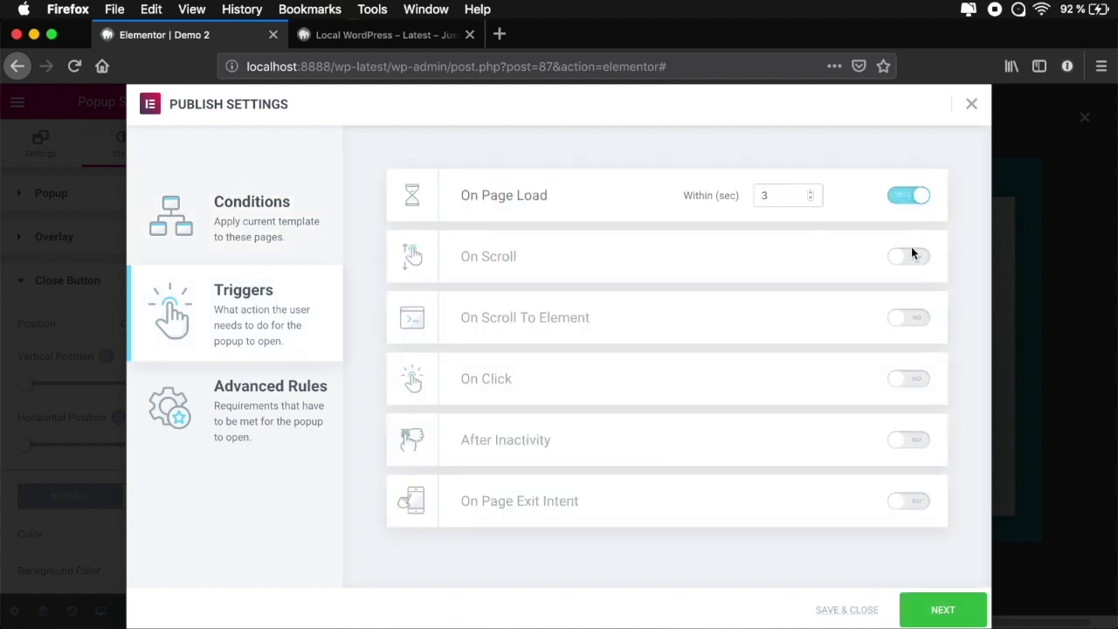
left_click(770, 187)
Enable the advanced rule Show on devices for Desktop, Tablet and Mobile, and save the publish settings.
left_click(940, 609)
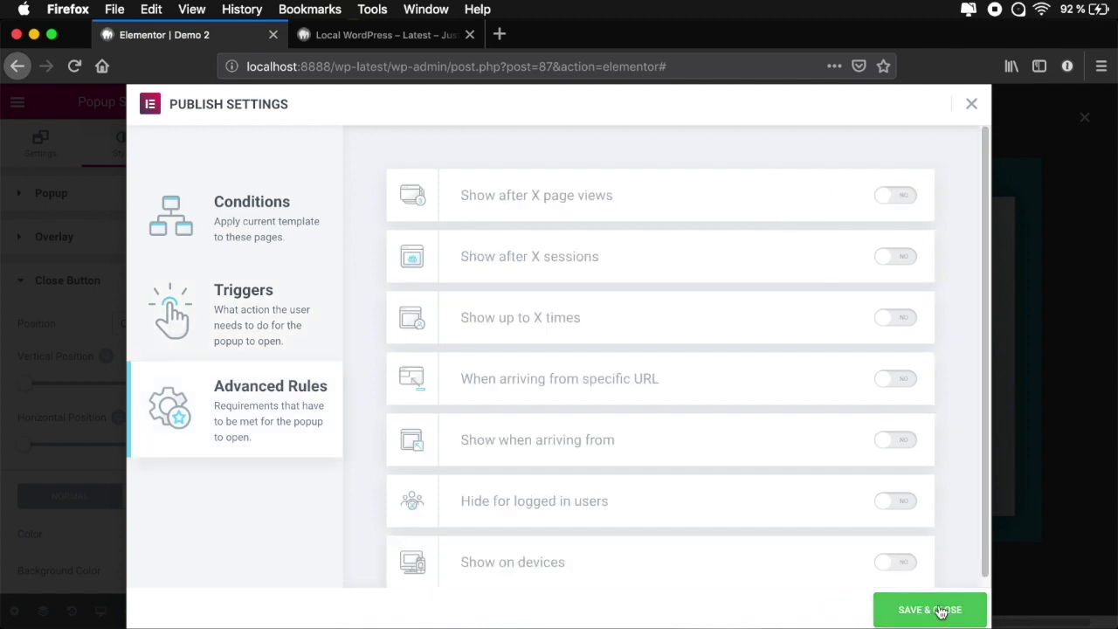
scroll(774, 382, "down", 1)
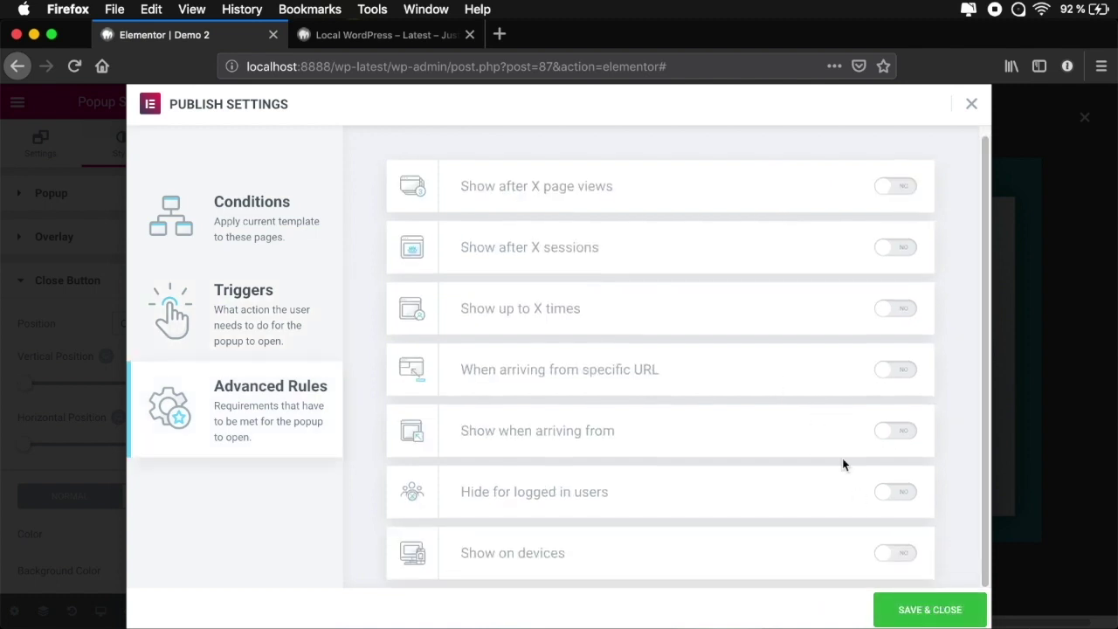
left_click(891, 553)
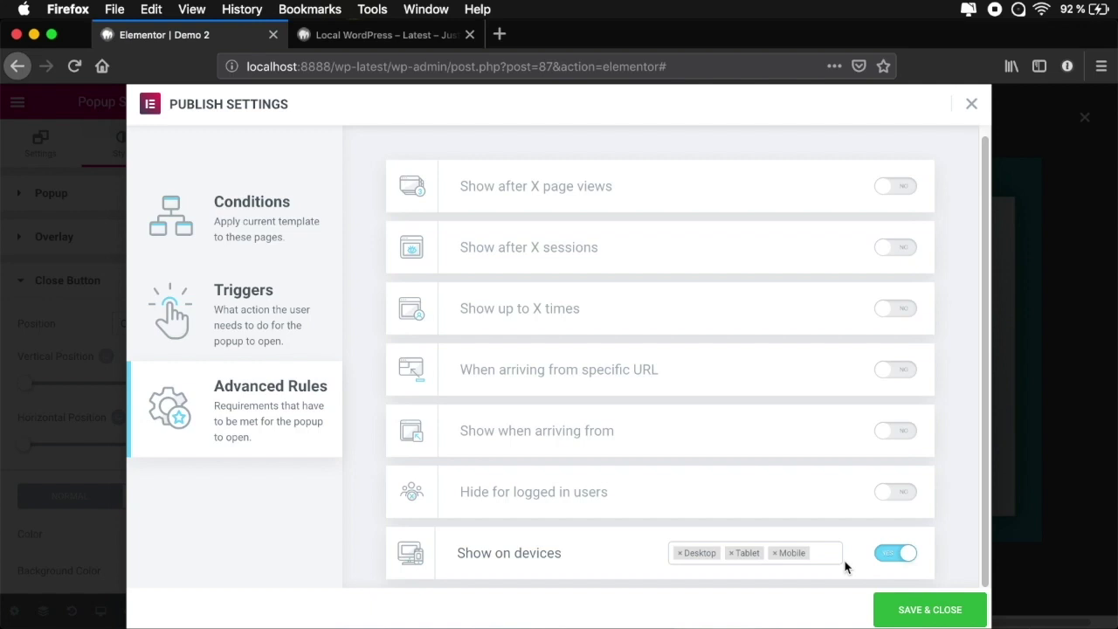
left_click(941, 609)
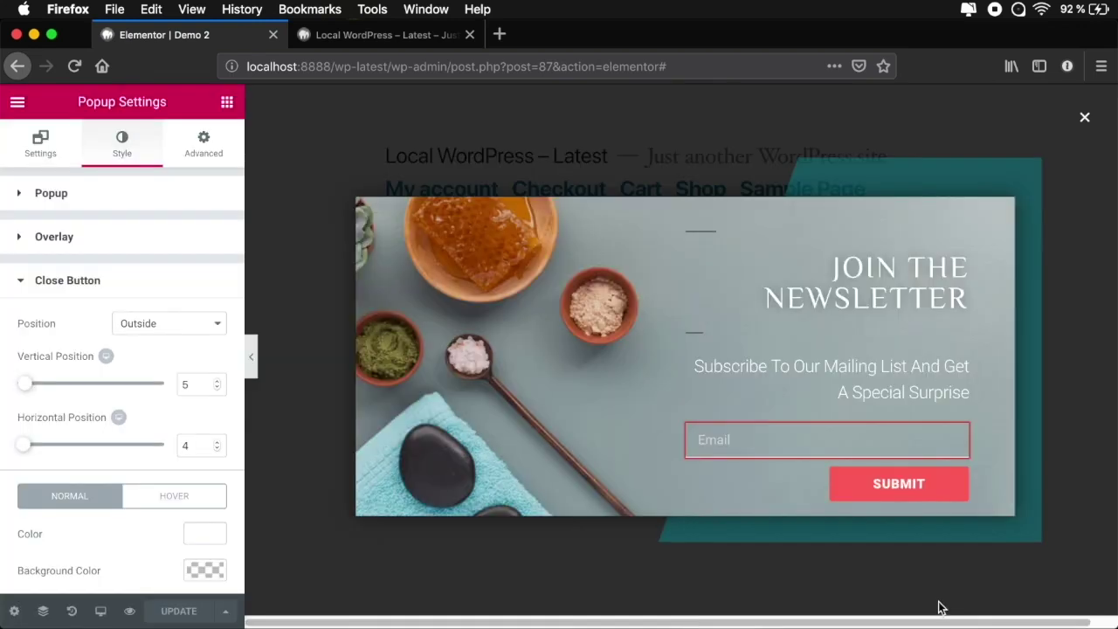
Reload the live site, open Sample Page to check the popup and its email field, and dismiss the popup.
left_click(342, 43)
key("super+r")
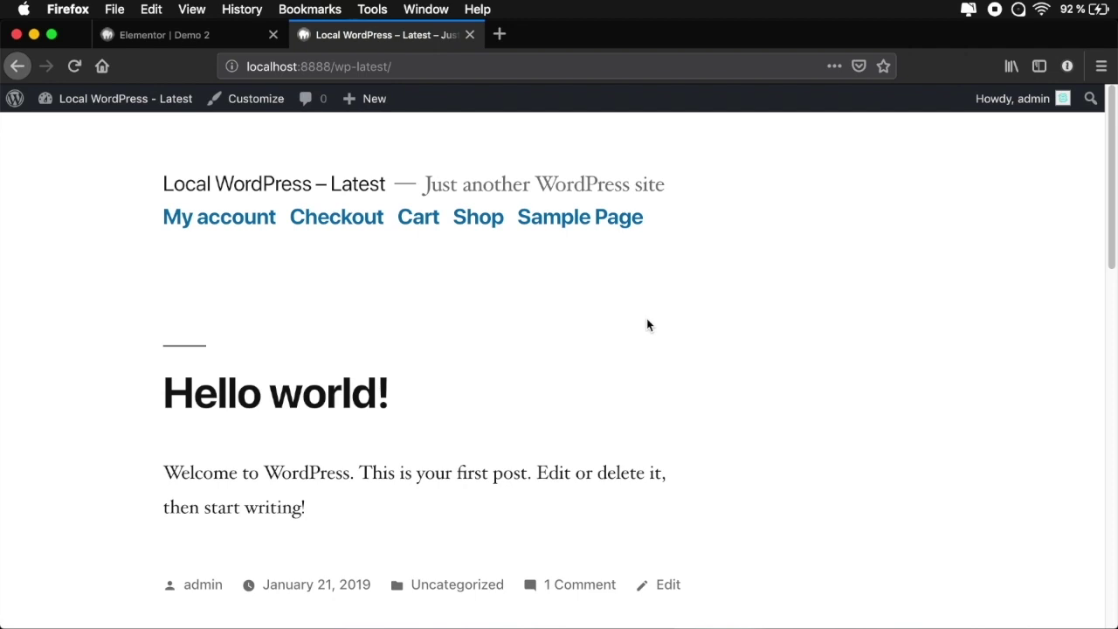
left_click(600, 219)
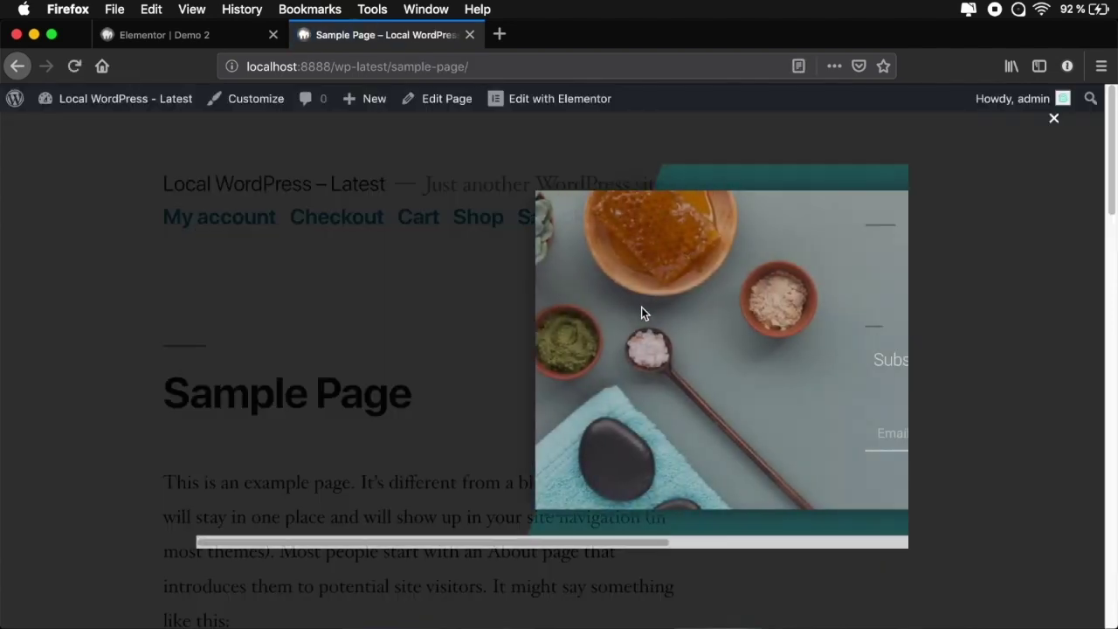
left_click(641, 439)
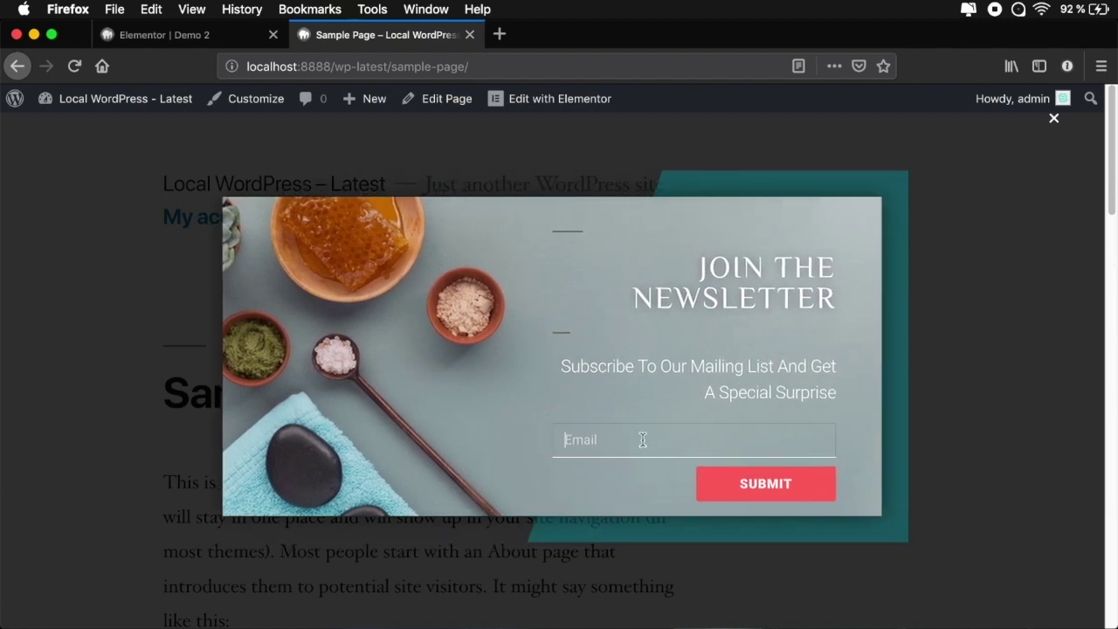
left_click(954, 339)
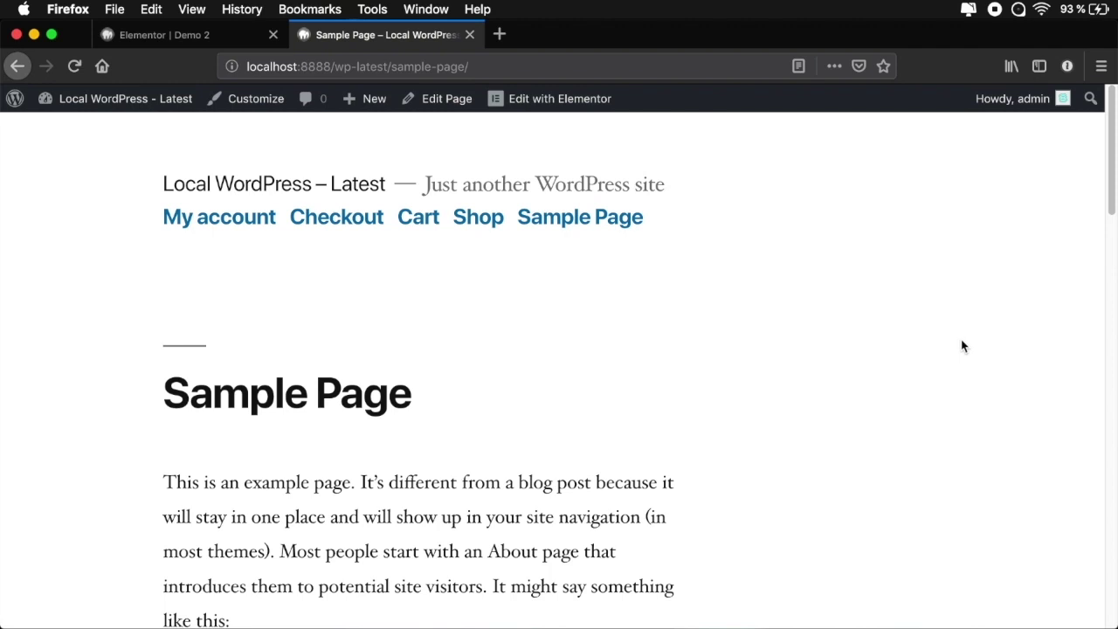
Return to the "Demo 2" popup in the Elementor editor and exit to the WordPress dashboard.
left_click(219, 35)
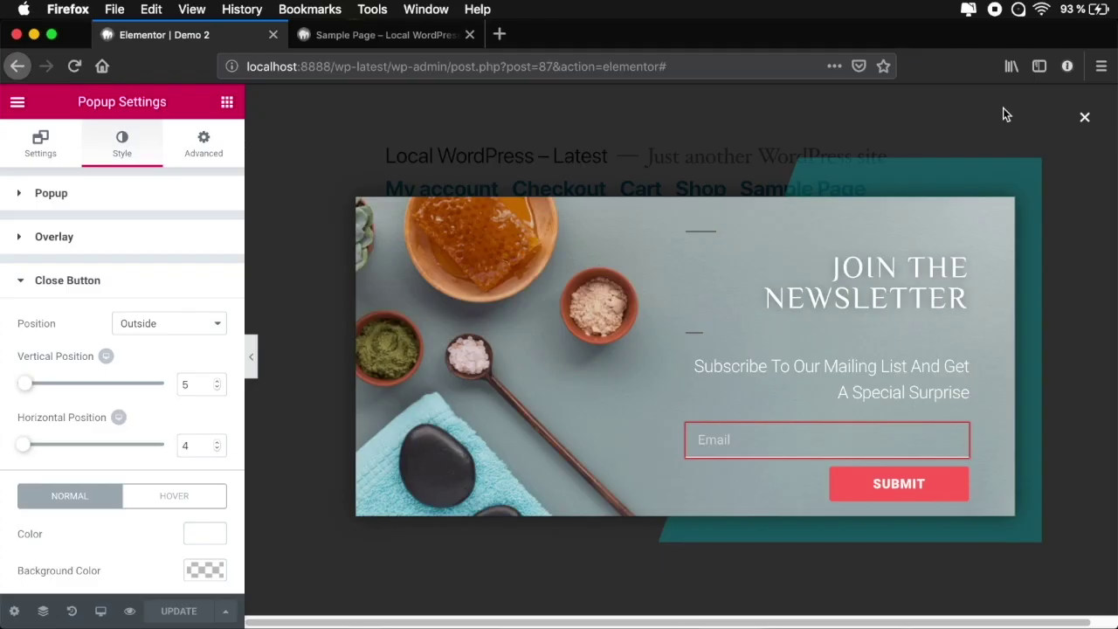
left_click(1087, 123)
left_click(18, 102)
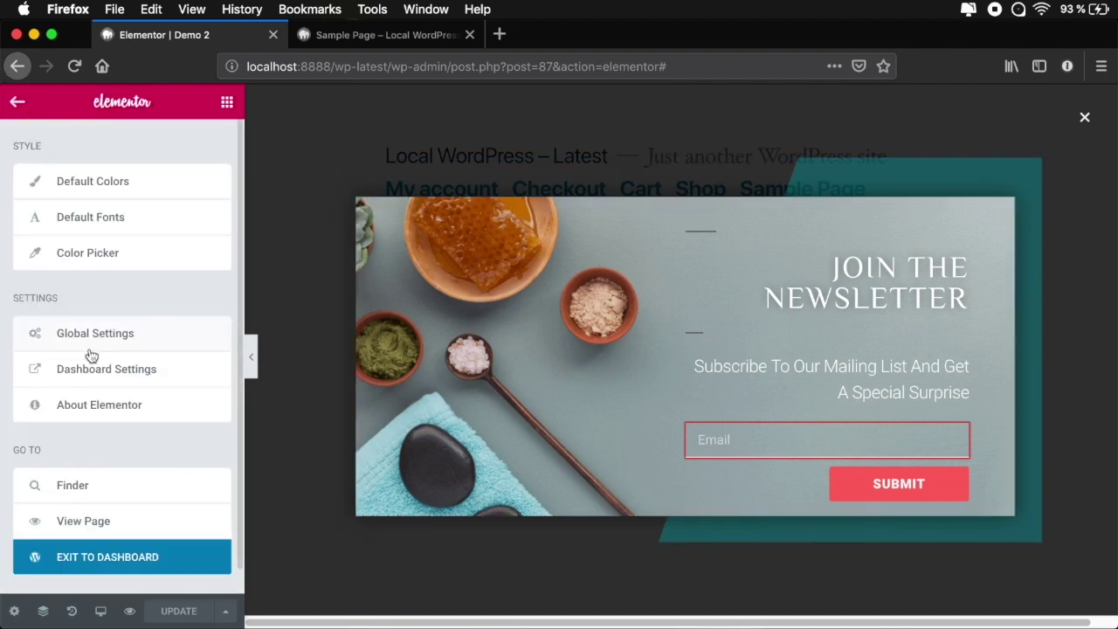
scroll(91, 353, "down", 1)
left_click(103, 531)
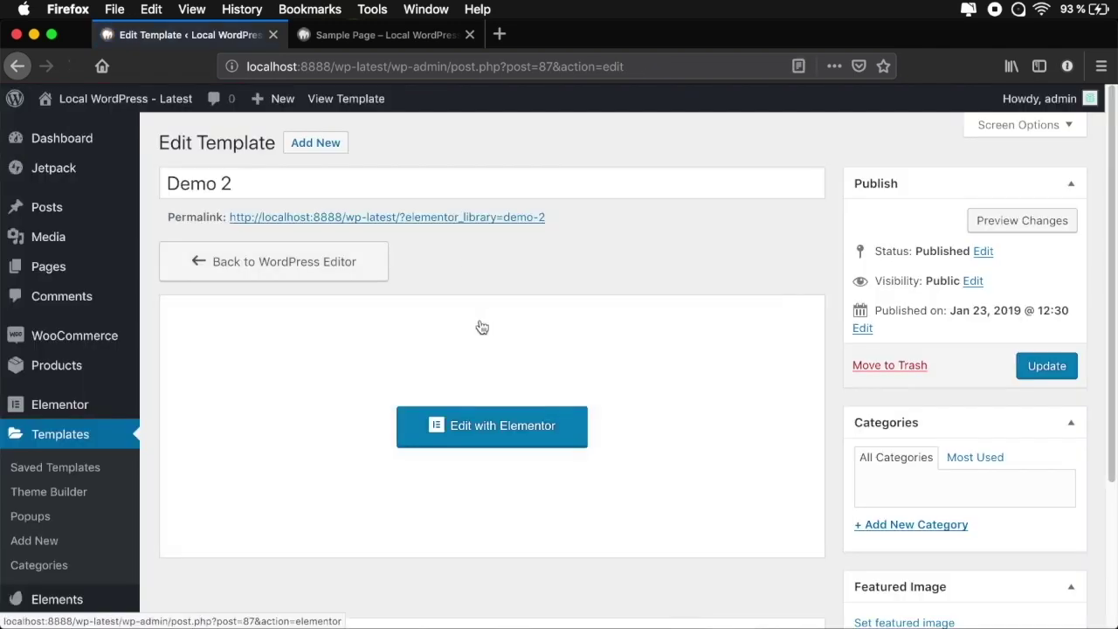
Create a new popup template named "Dynamic" and insert the 30% OFF popup design from the library.
left_click(39, 519)
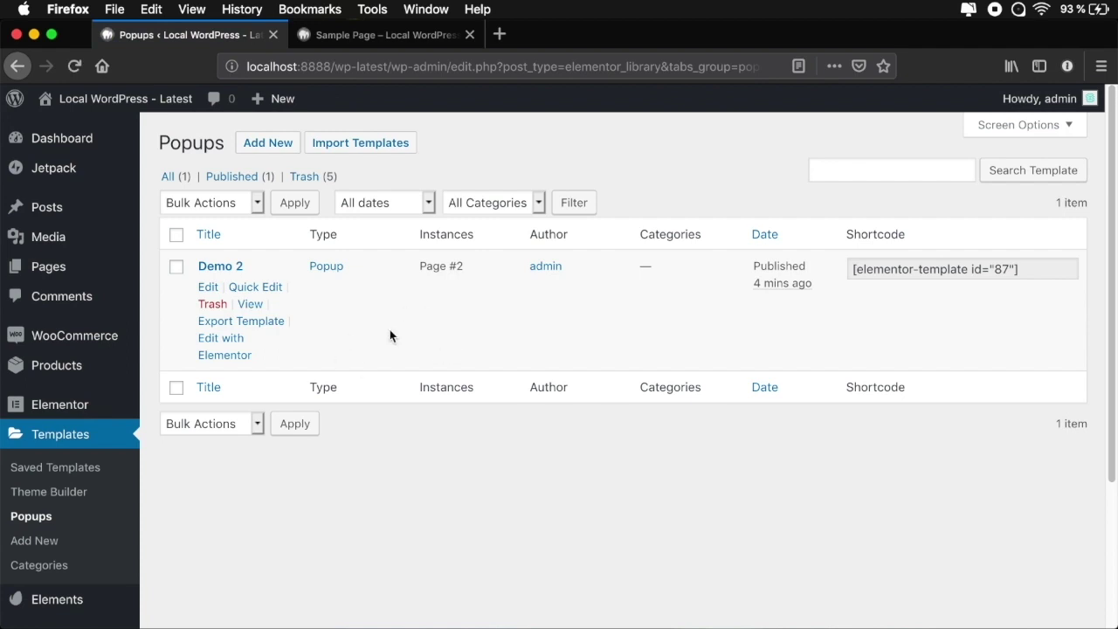
left_click(268, 142)
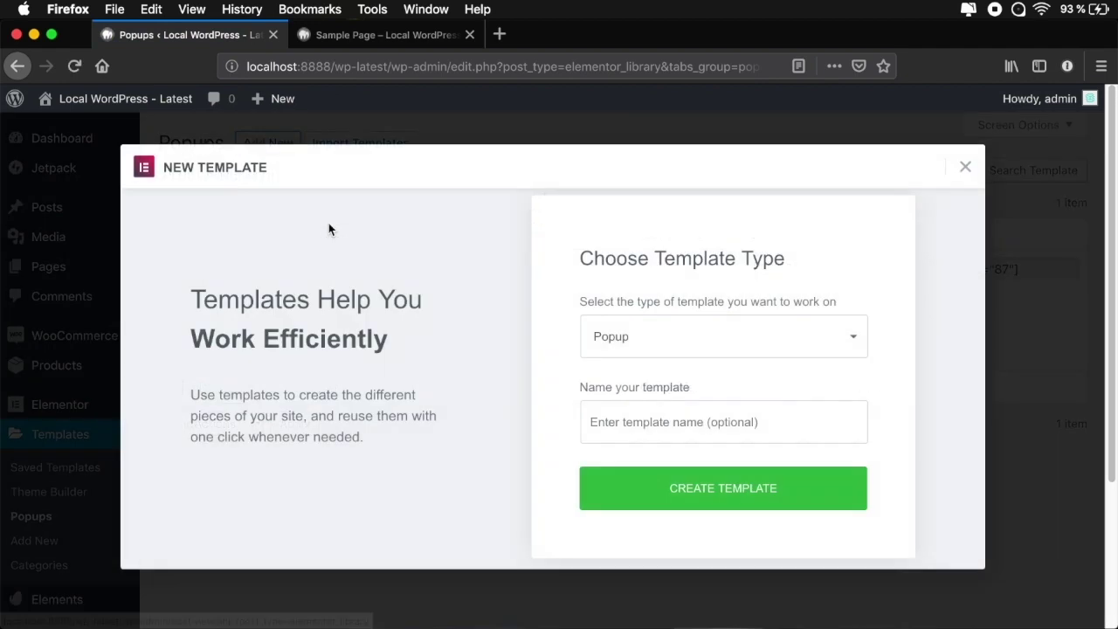
left_click(661, 425)
type("Dynamic")
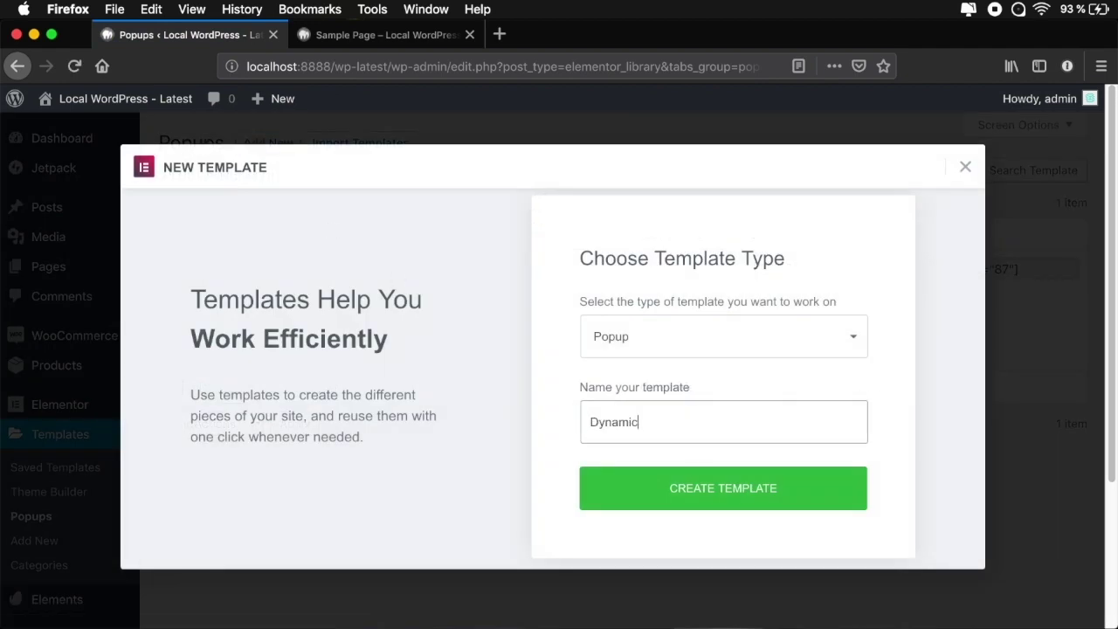
left_click(726, 494)
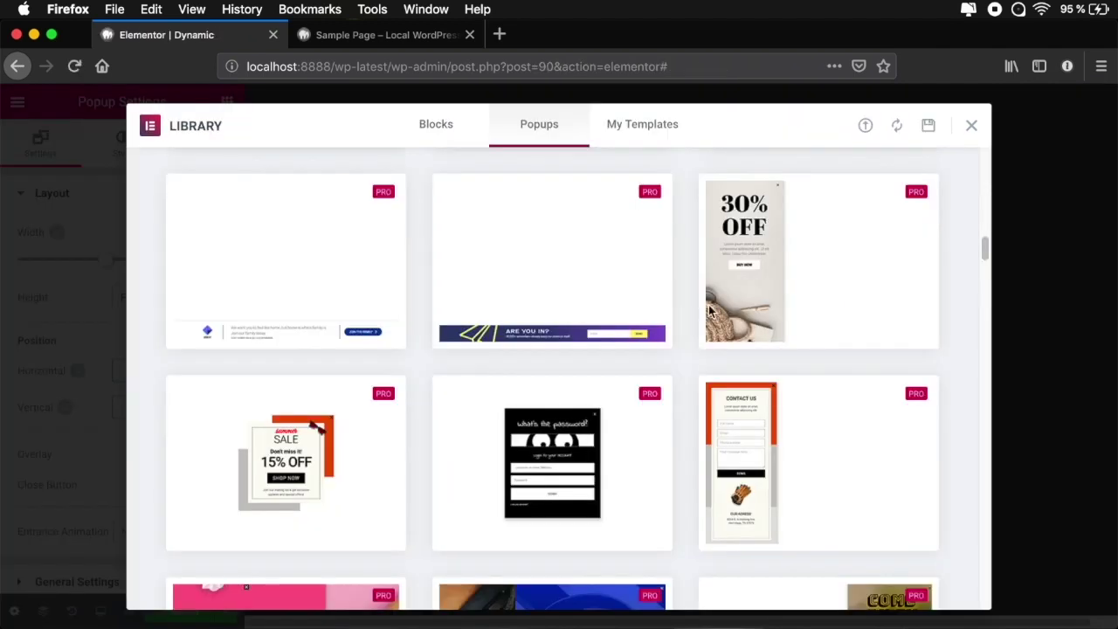
left_click(730, 337)
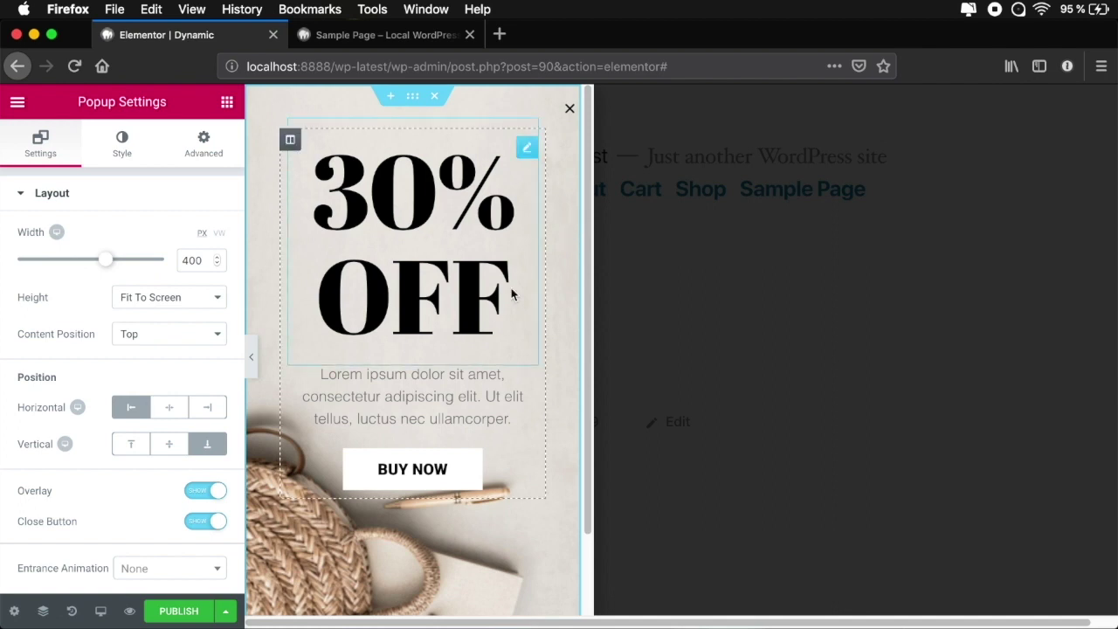
Replace the lorem ipsum paragraph below the 30% OFF heading with the WooCommerce dynamic tag Product Title.
left_click(411, 375)
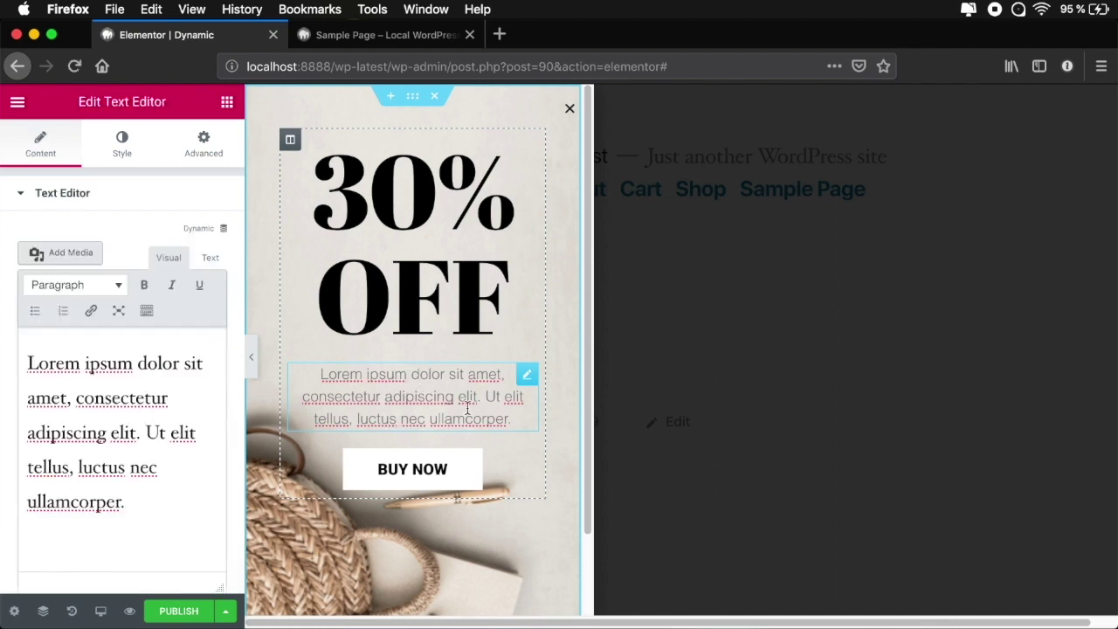
left_click(207, 234)
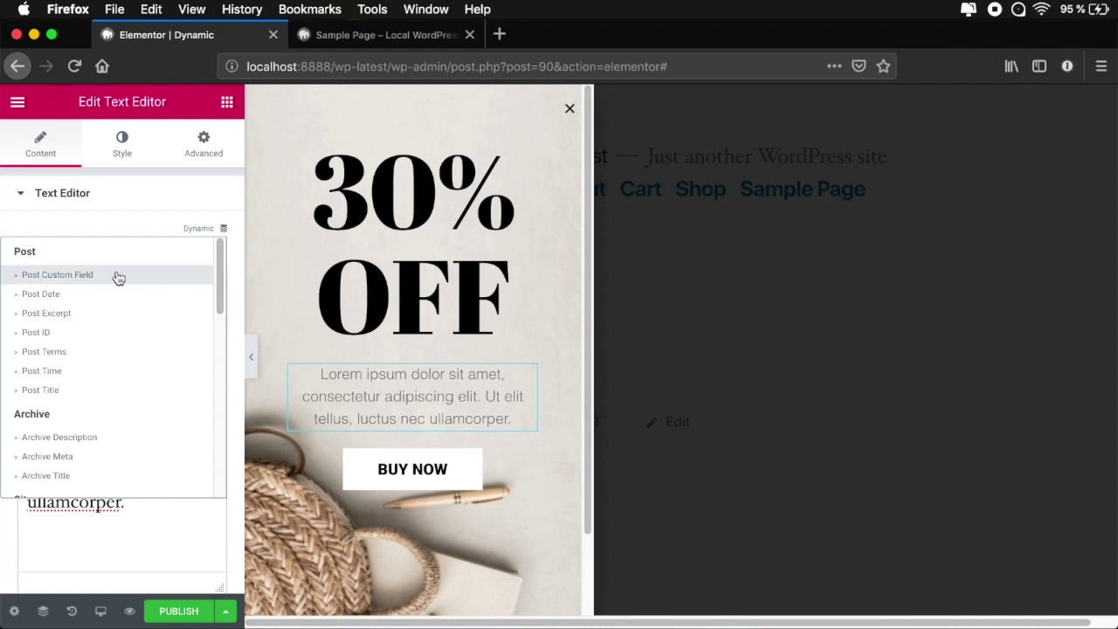
scroll(118, 275, "down", 5)
scroll(118, 282, "up", 5)
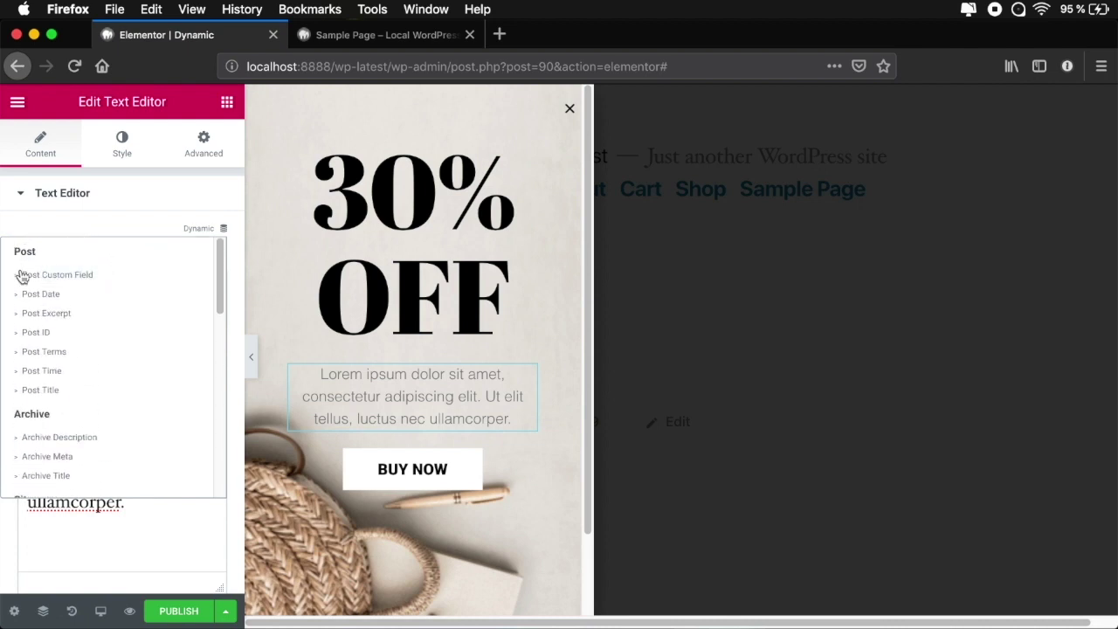
scroll(149, 332, "down", 5)
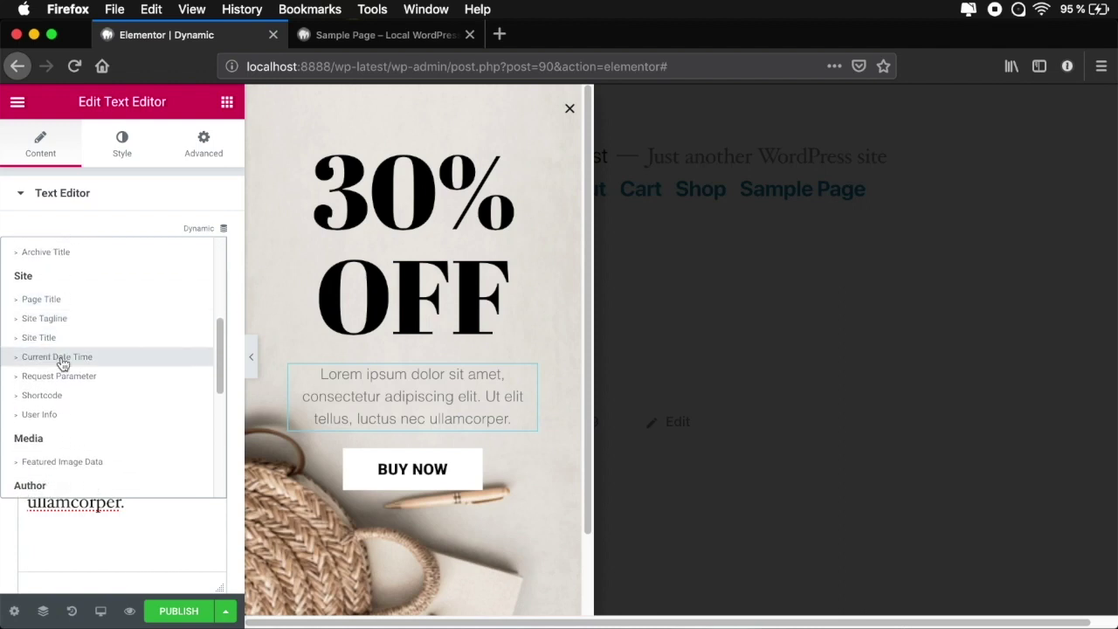
scroll(192, 332, "down", 4)
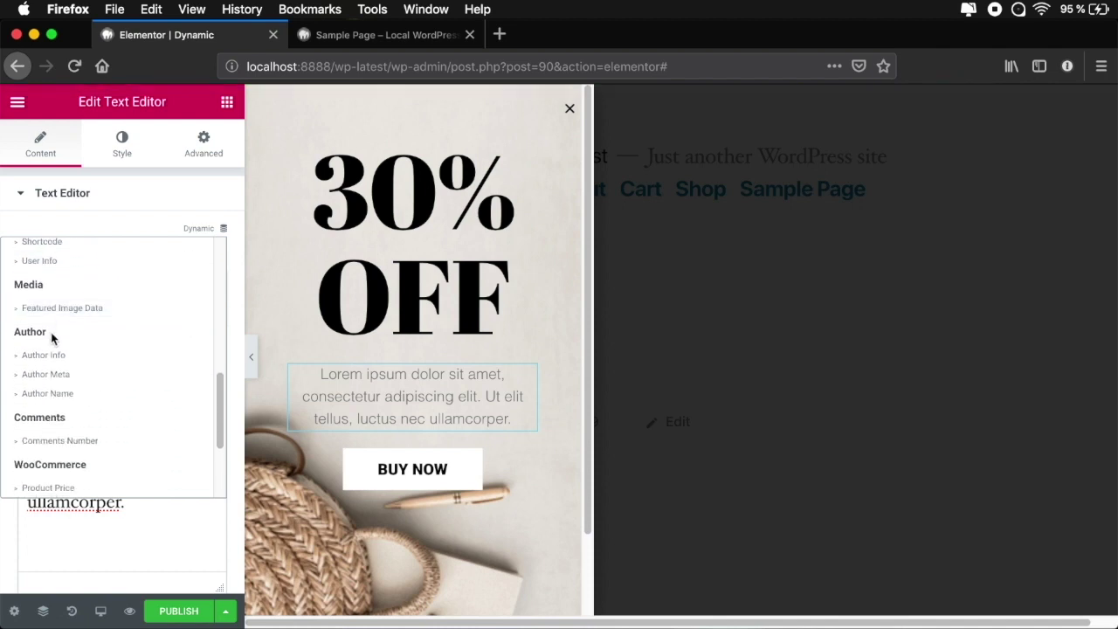
scroll(125, 355, "down", 3)
scroll(125, 351, "down", 1)
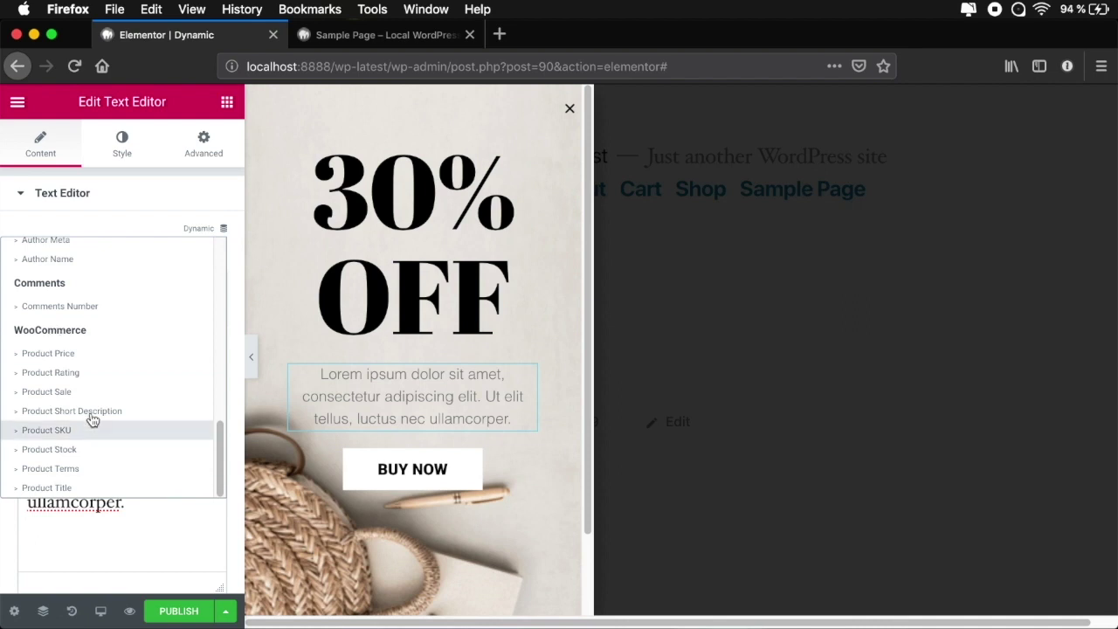
left_click(63, 491)
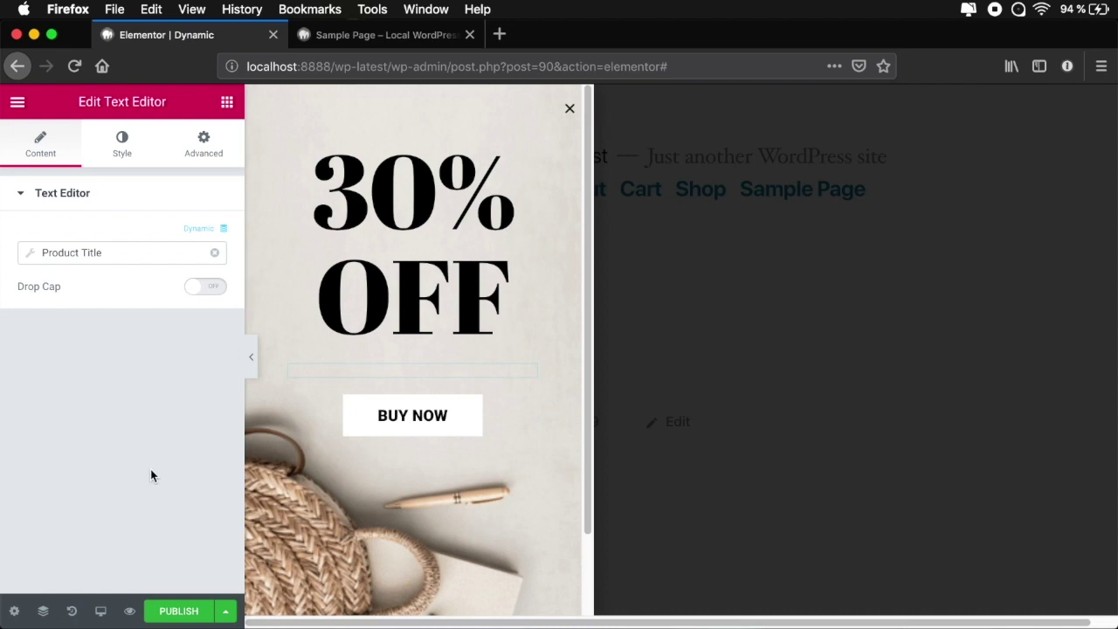
Examine the Before, After and Fallback options of the Product Title tag and close them.
left_click(127, 261)
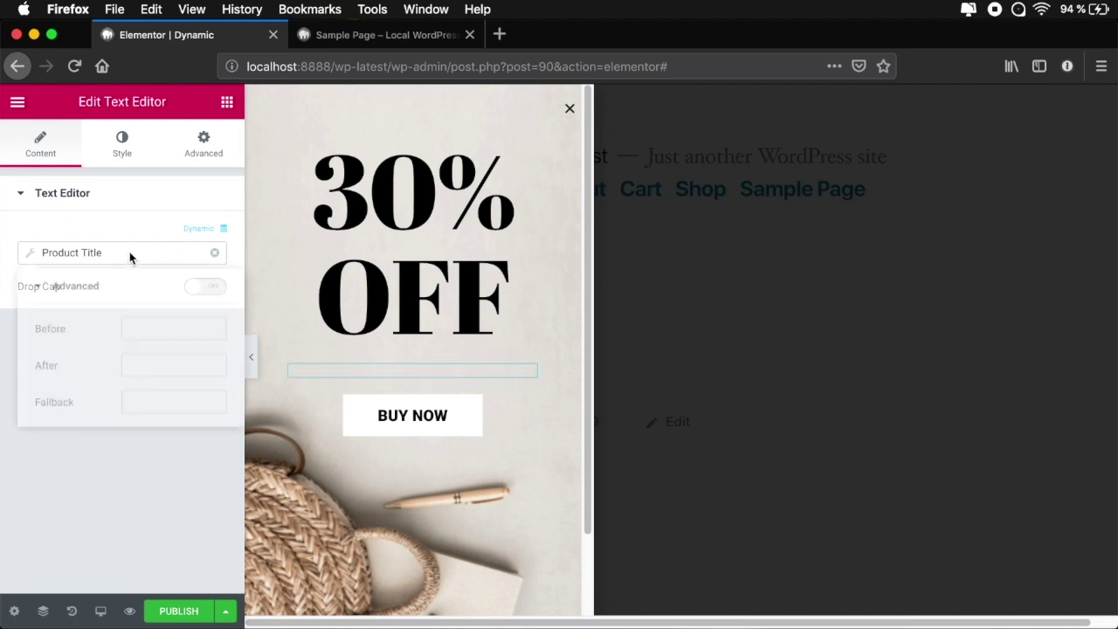
left_click(137, 328)
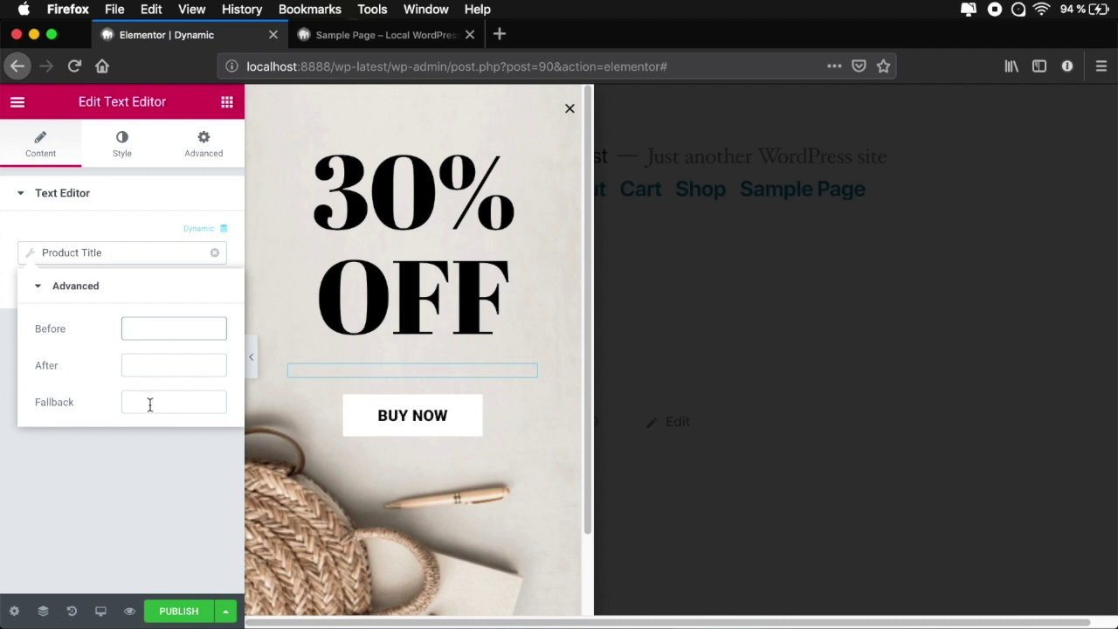
left_click(162, 461)
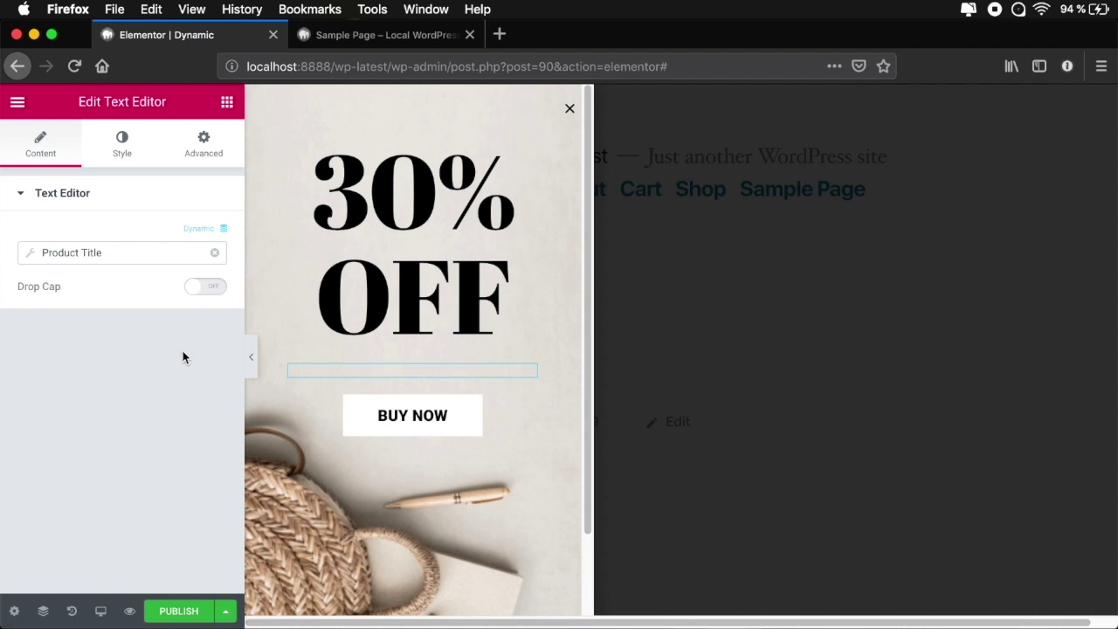
Set the Buy now button's text to the WooCommerce dynamic tag Product Price.
left_click(528, 406)
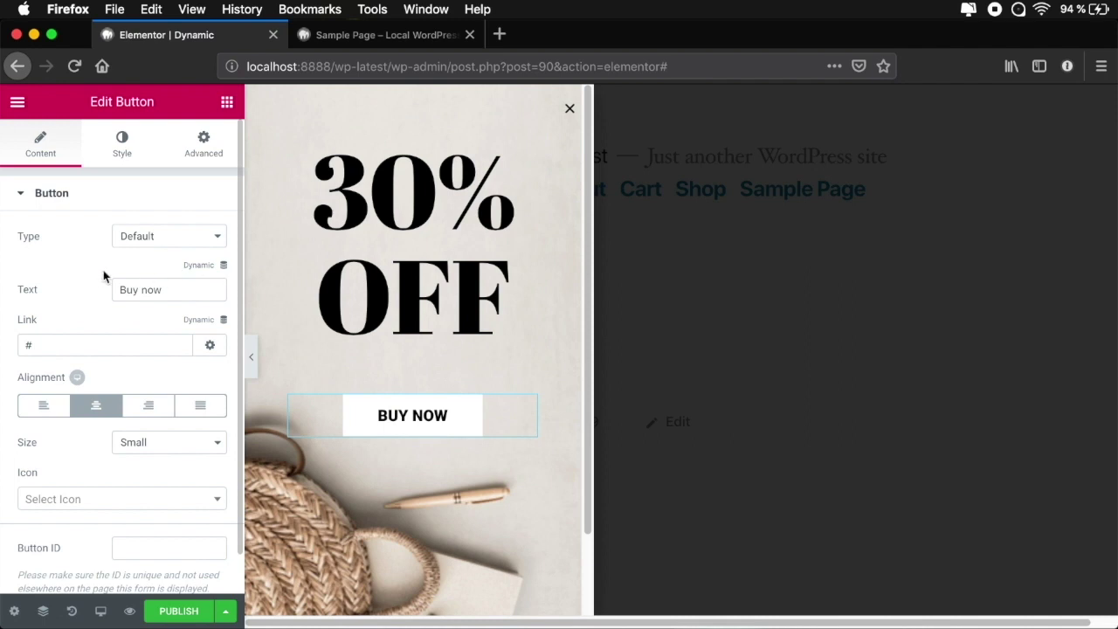
left_click(223, 265)
scroll(135, 345, "down", 5)
scroll(135, 345, "down", 5)
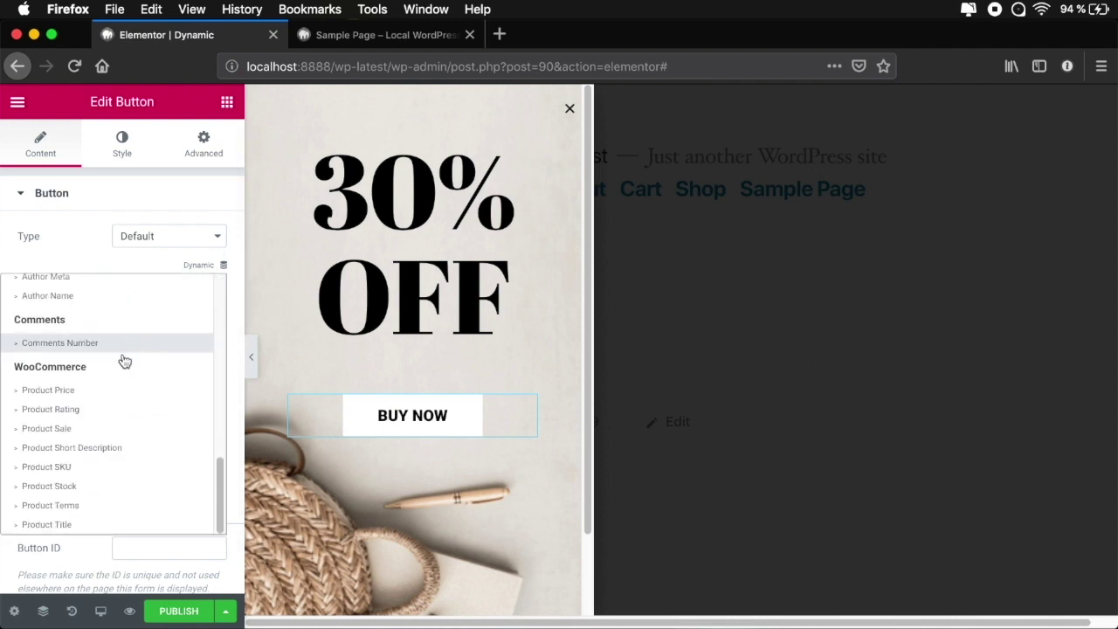
left_click(78, 390)
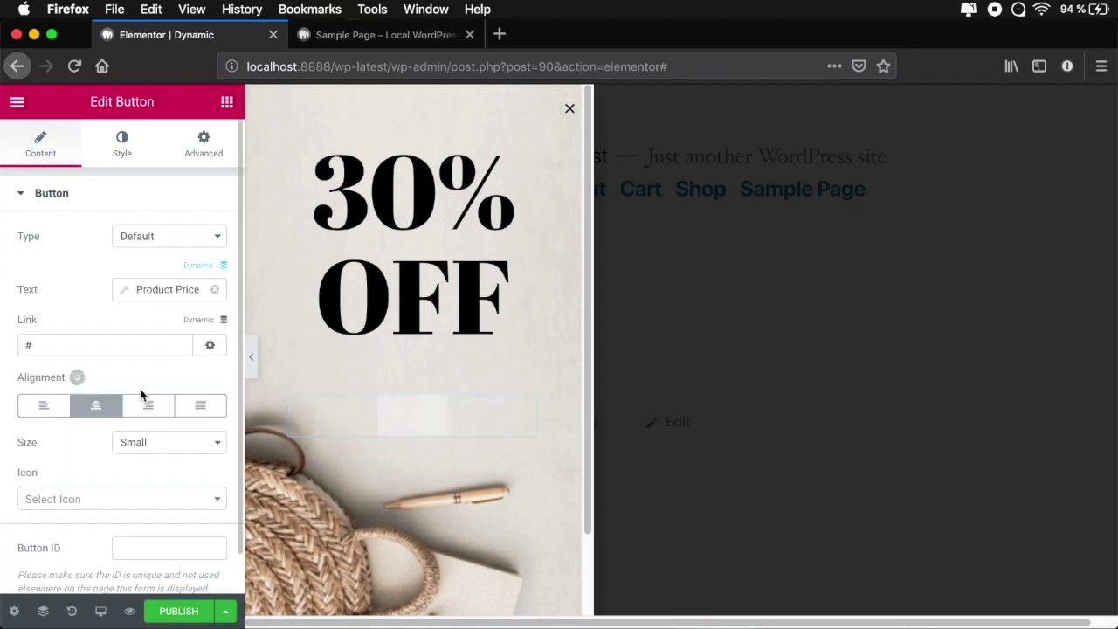
Set the Product Price tag's Before text to "BUY NOW FOR" in its advanced options and close them.
left_click(181, 289)
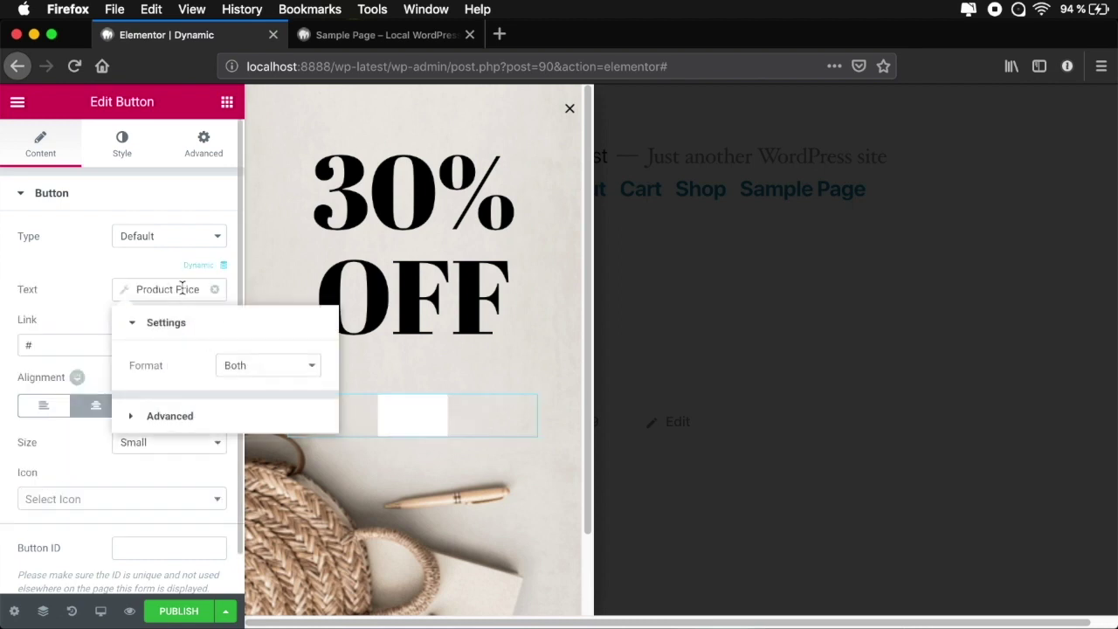
left_click(171, 416)
left_click(221, 413)
type("BUY NOW FOR")
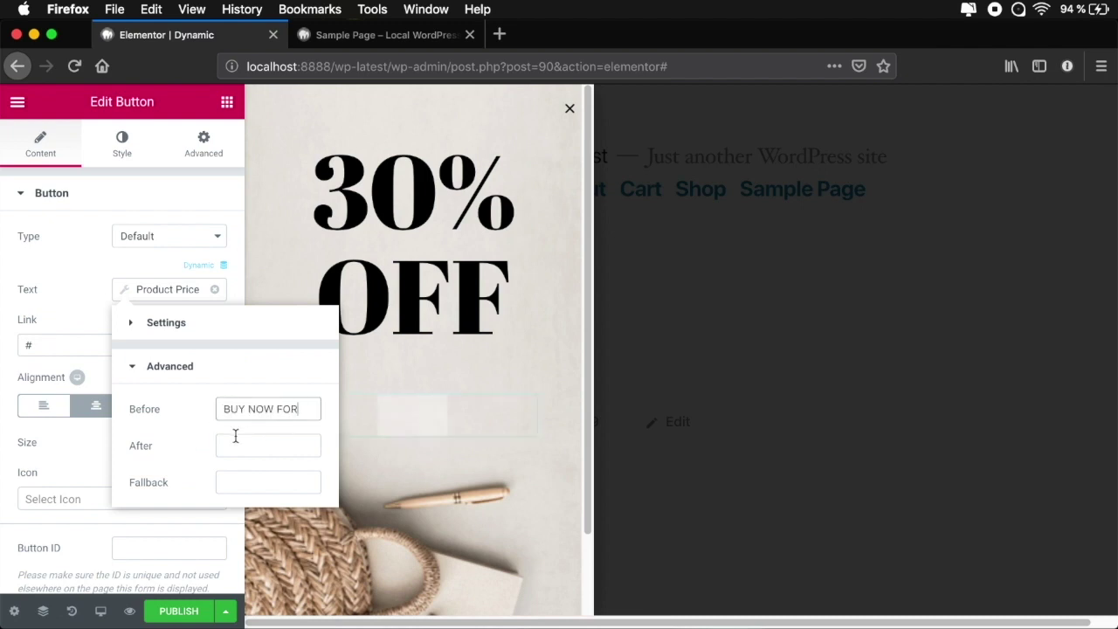
left_click(272, 443)
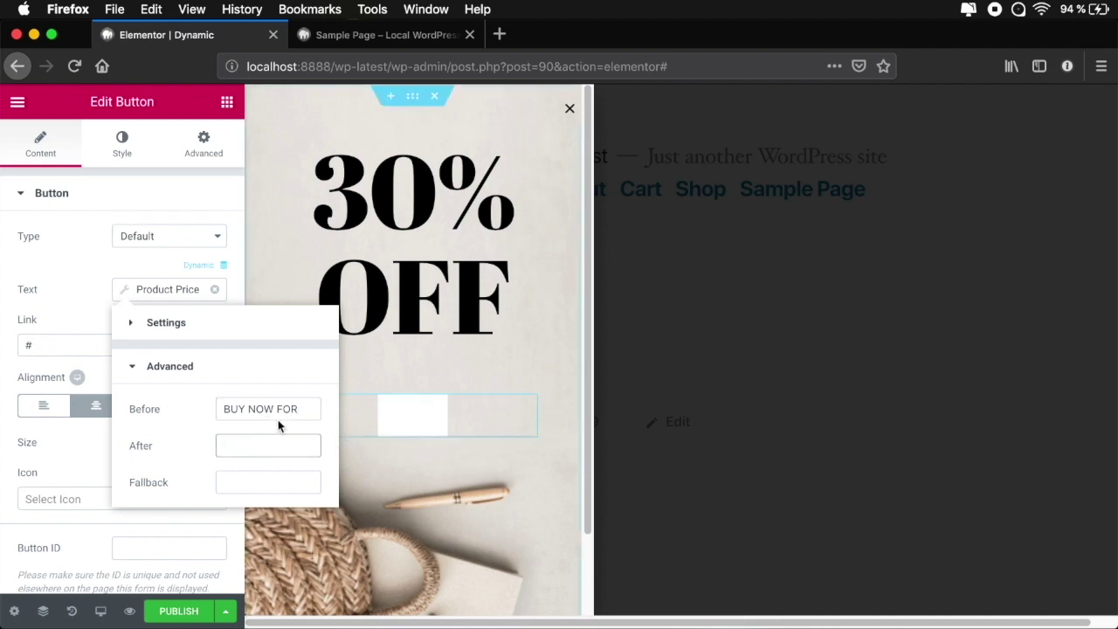
left_click(187, 289)
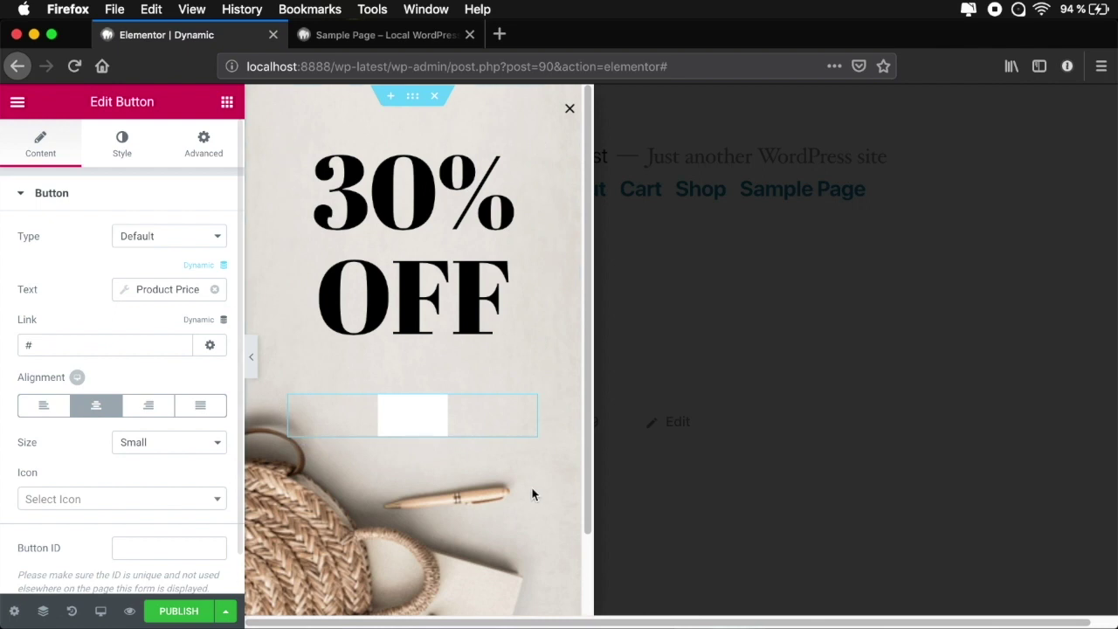
Set the popup's background image in the popup style settings to the WooCommerce dynamic tag Product Image.
scroll(534, 495, "down", 2)
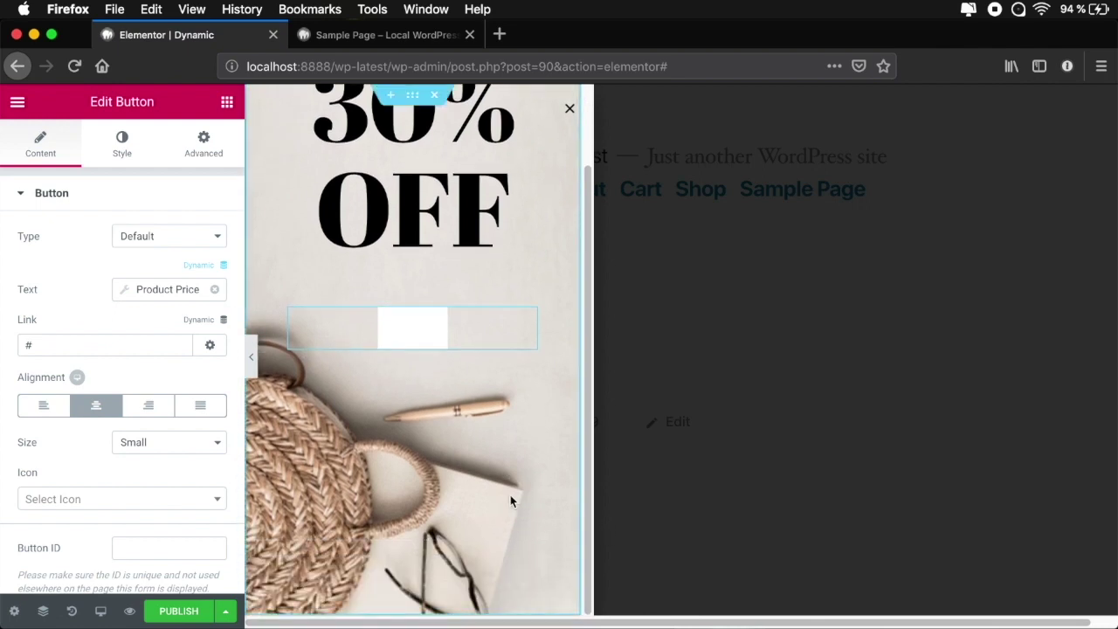
left_click(510, 496)
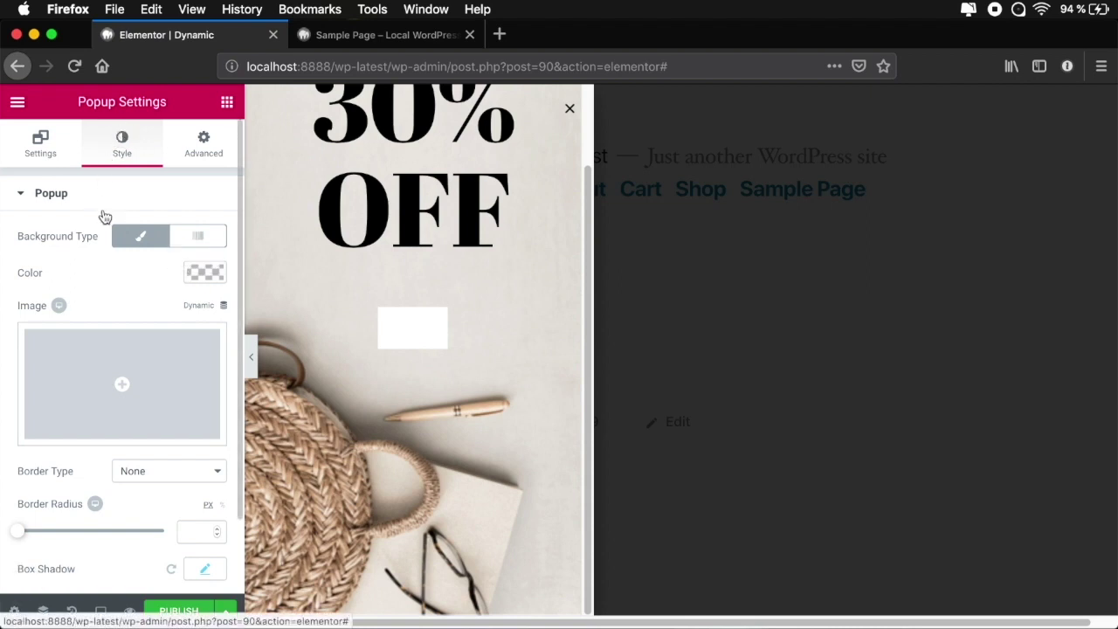
left_click(201, 312)
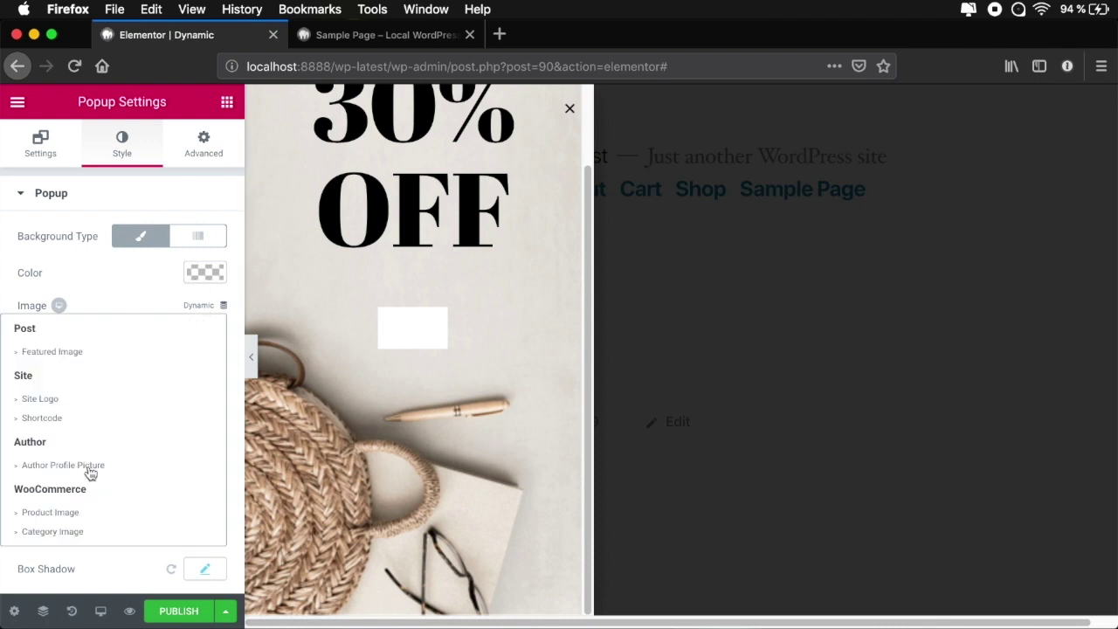
left_click(48, 513)
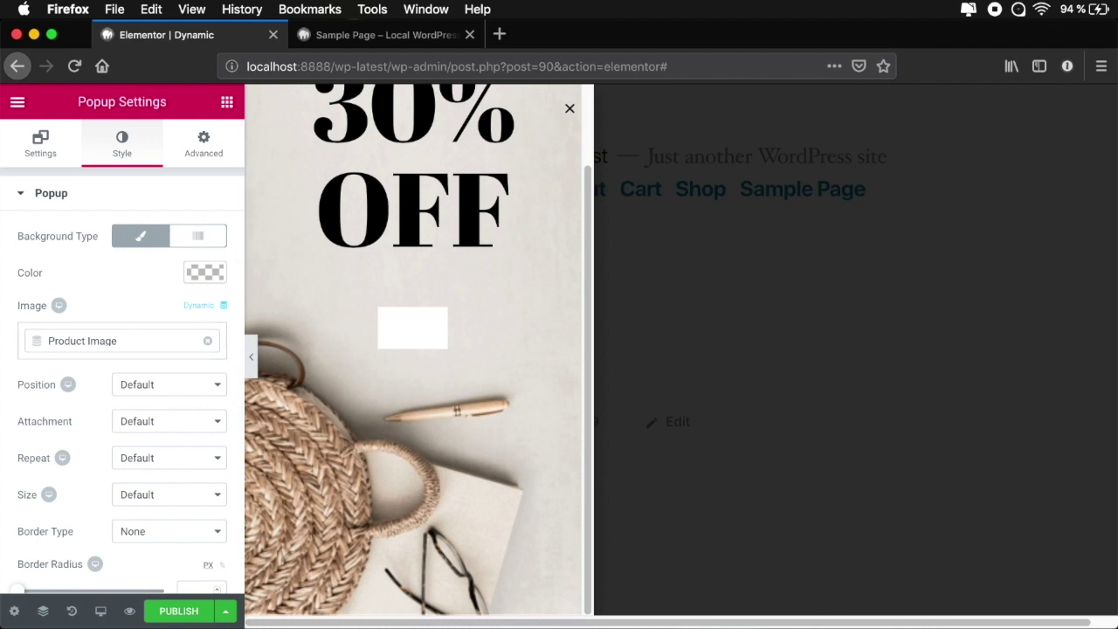
Start publishing the popup and add a display condition that includes WooCommerce, Entire Shop.
left_click(183, 613)
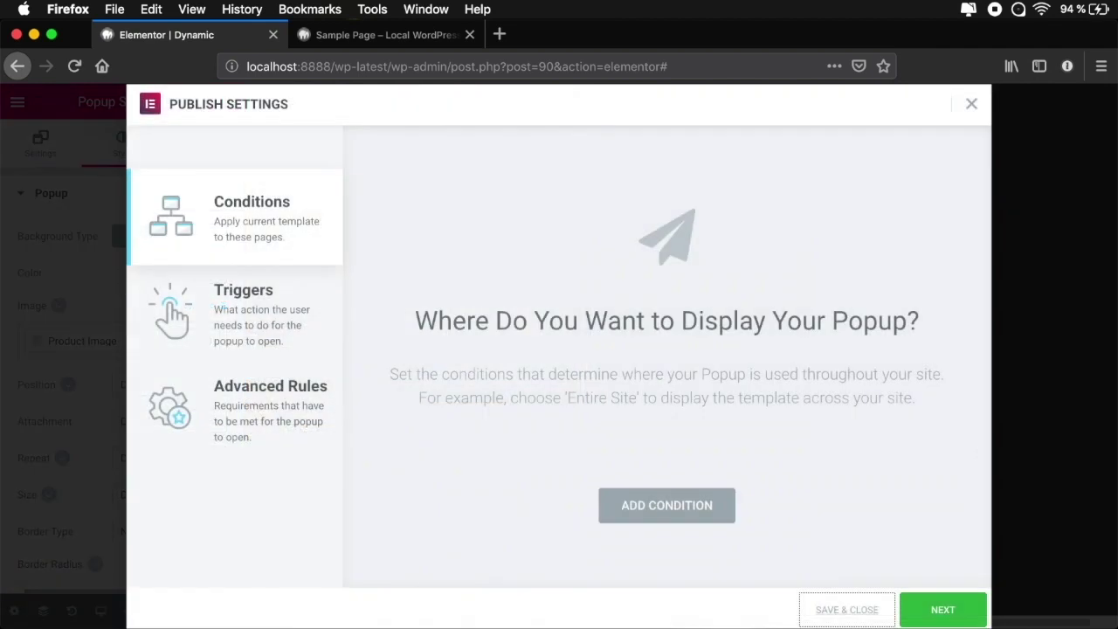
left_click(703, 502)
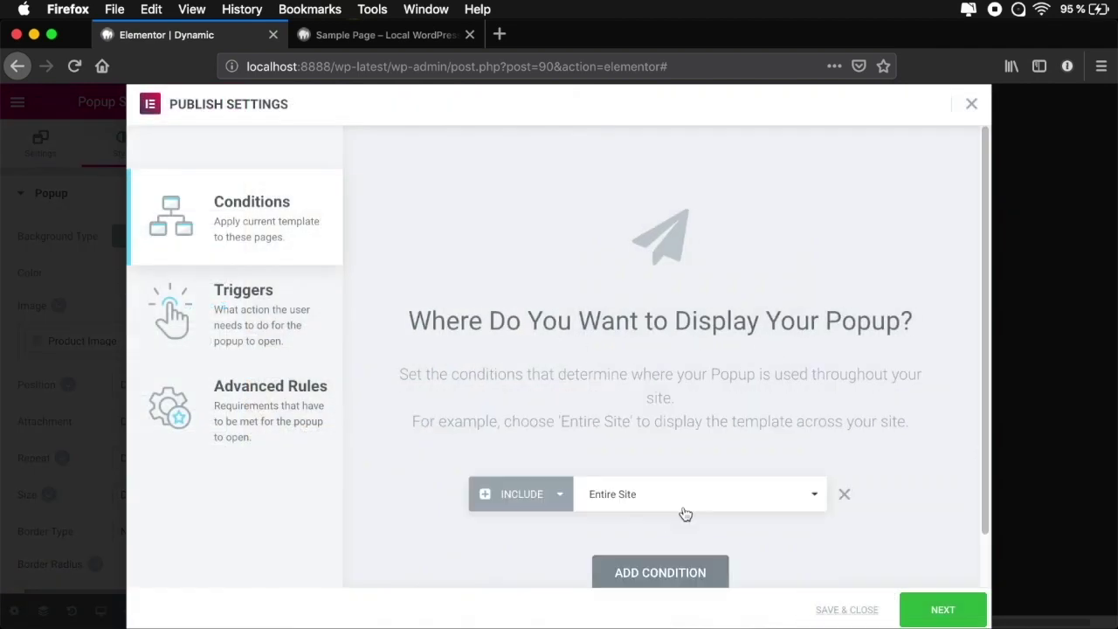
left_click(602, 506)
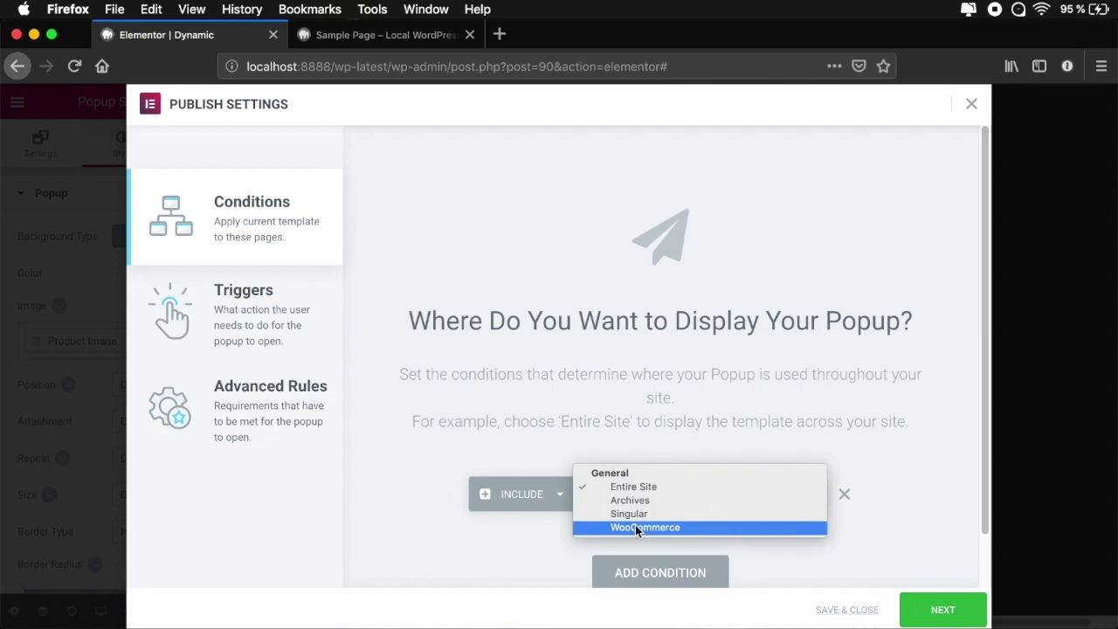
left_click(635, 526)
left_click(742, 499)
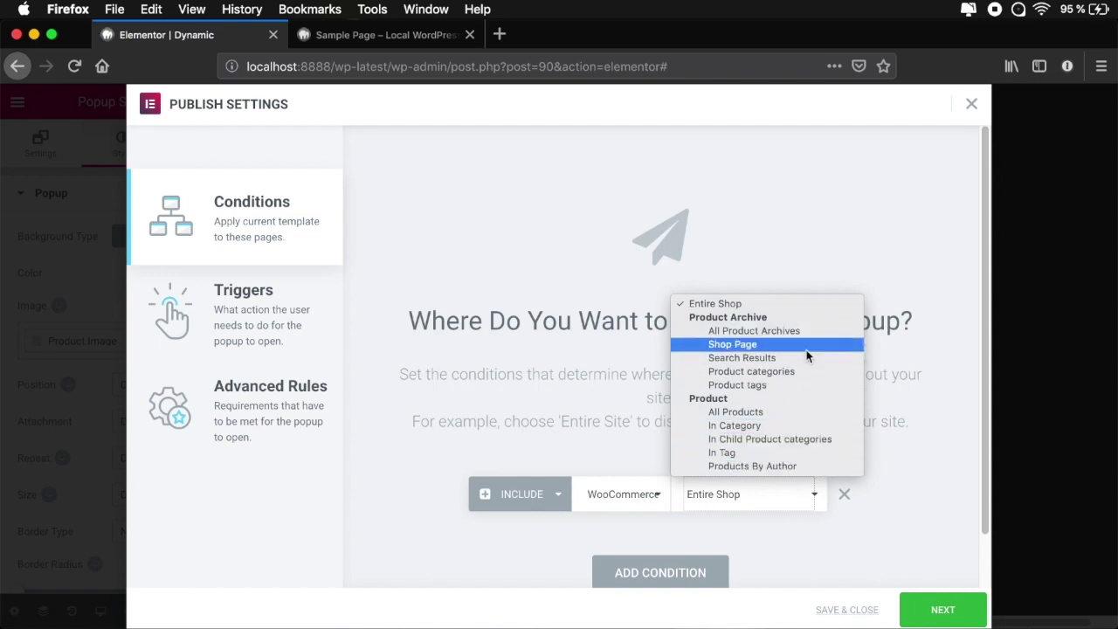
left_click(923, 451)
Enable the After Inactivity trigger within 5 seconds and open the advanced rules.
left_click(937, 609)
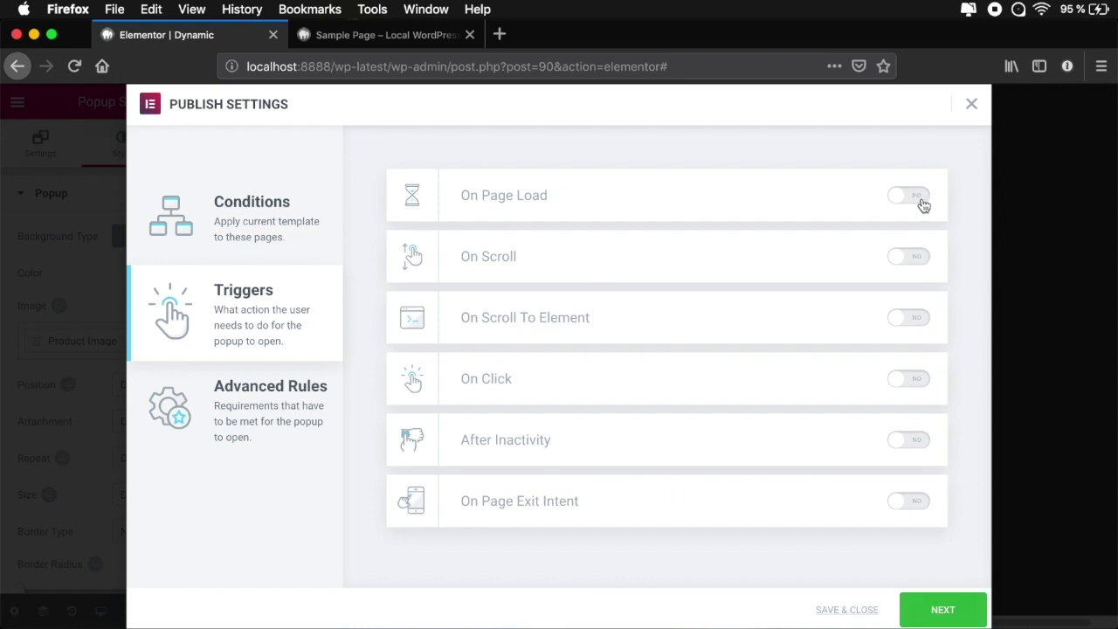
left_click(909, 440)
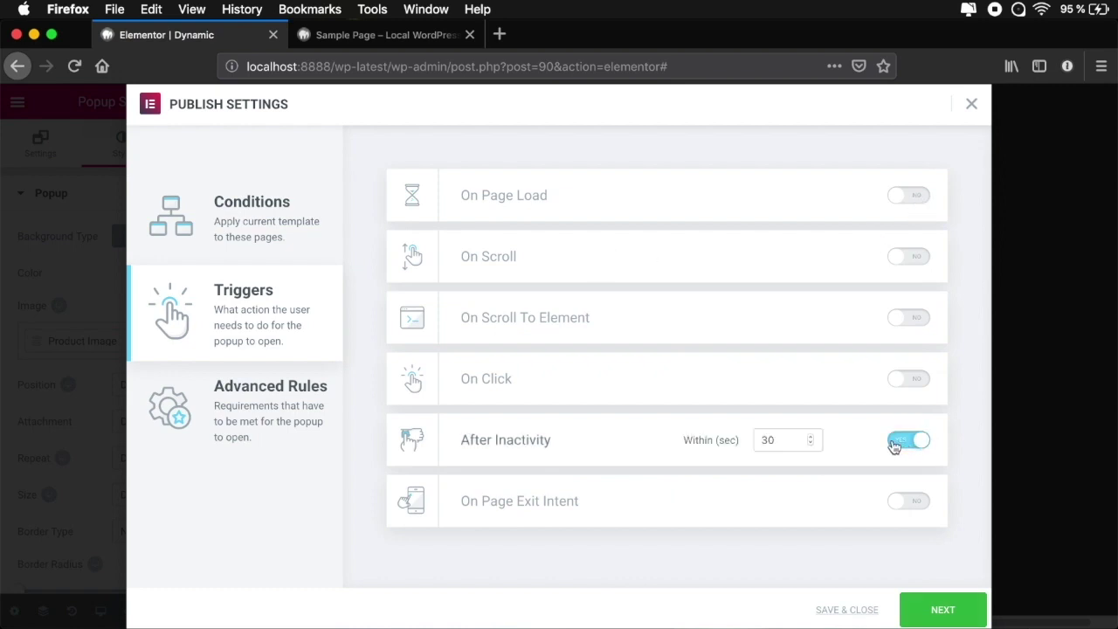
left_click_drag(781, 440, 723, 452)
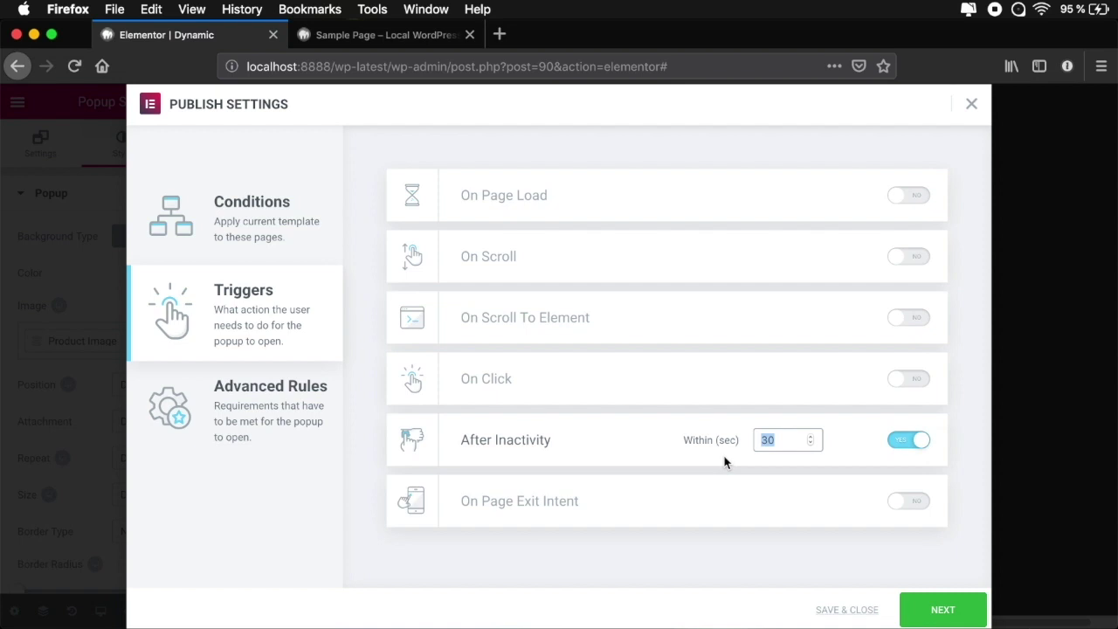
type("5")
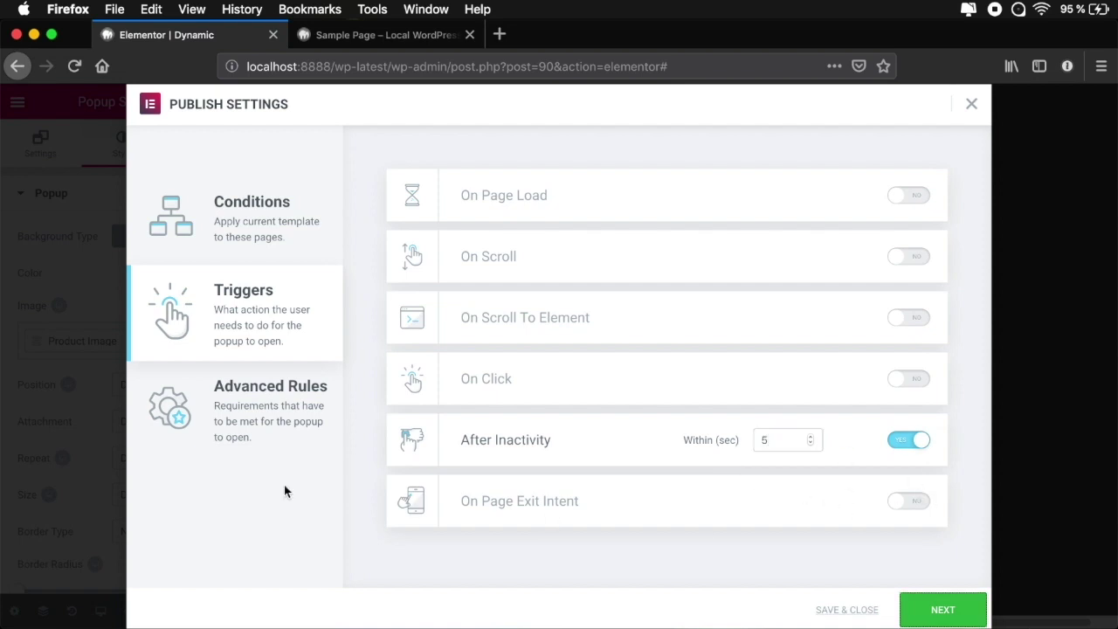
left_click(262, 415)
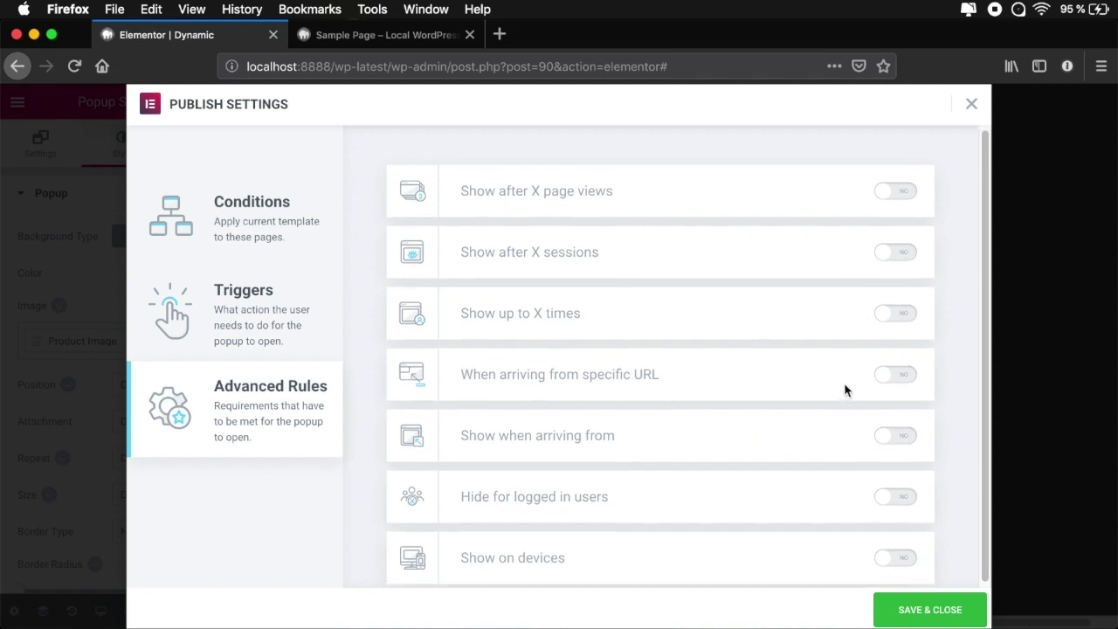
Save the popup's publish settings, view the live site and open the Beanie product from its shop.
left_click(915, 612)
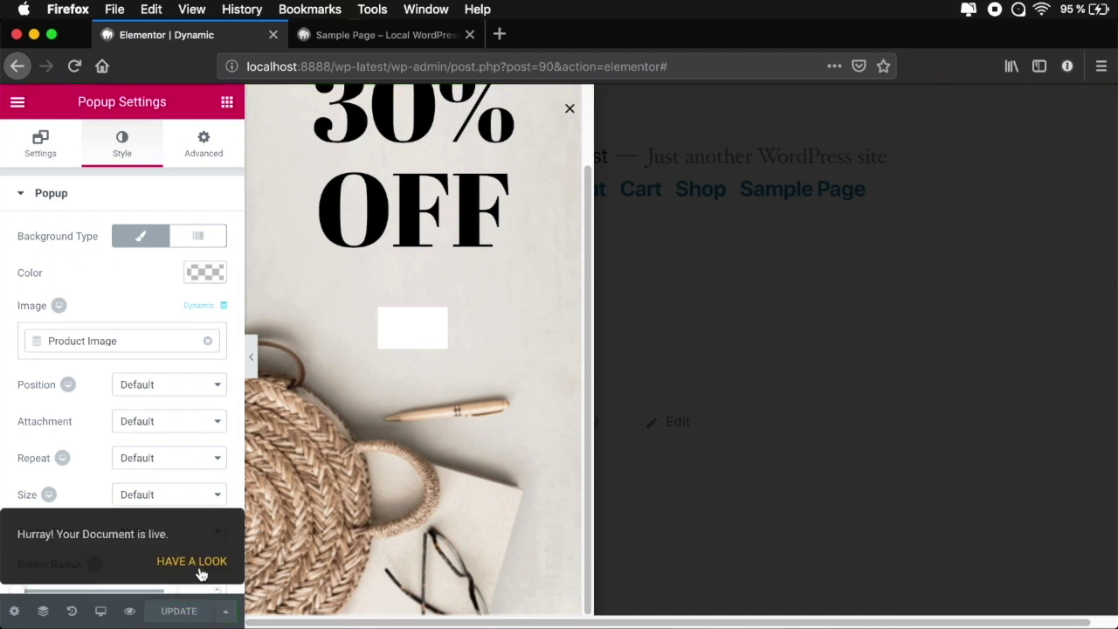
left_click(188, 563)
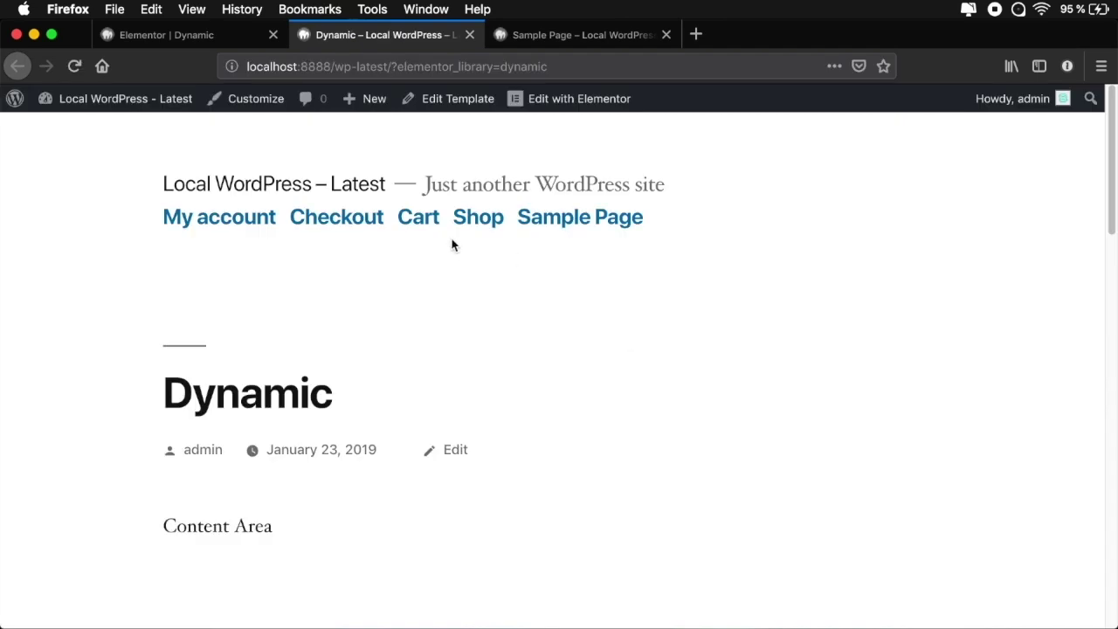
left_click(472, 218)
scroll(393, 302, "down", 3)
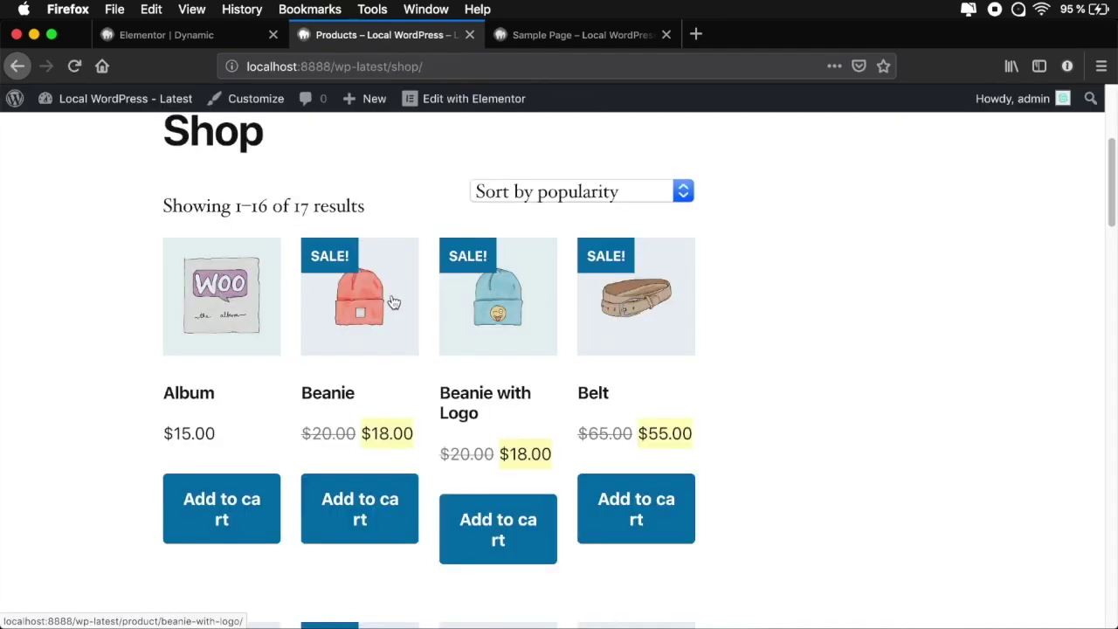
left_click(373, 302)
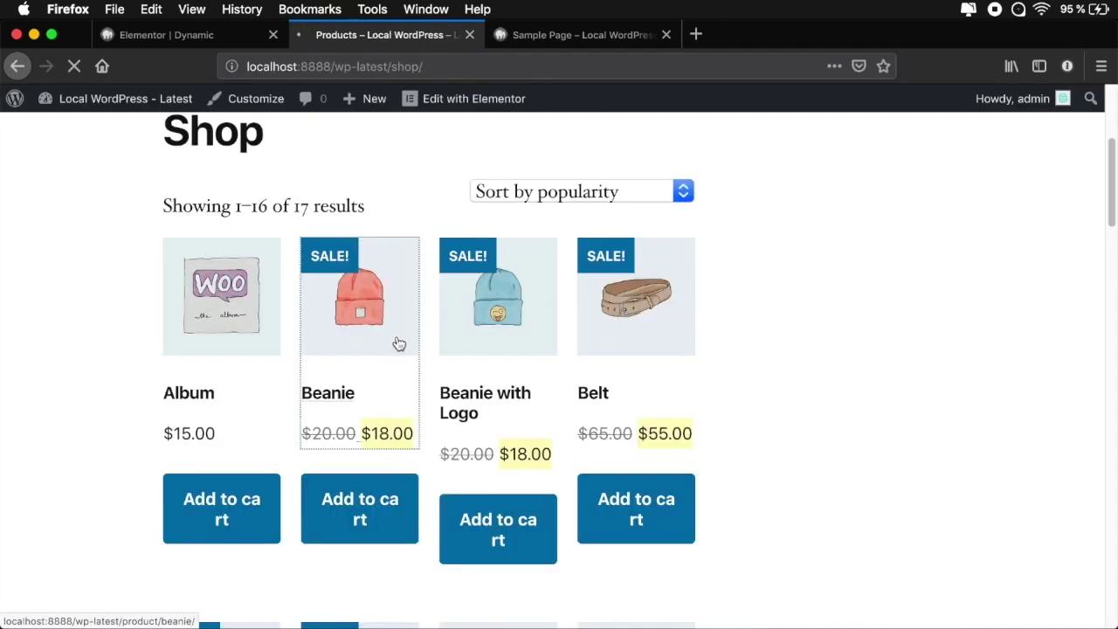
Examine the dynamic title, price and background of the popup on the Beanie product page, and dismiss it.
scroll(855, 305, "down", 1)
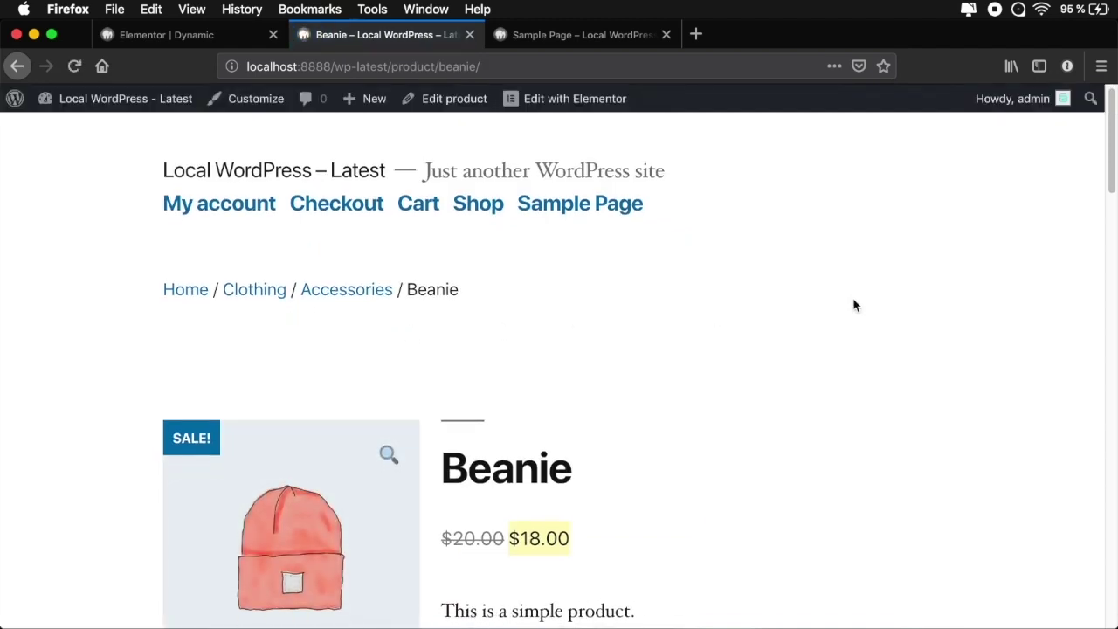
scroll(855, 305, "down", 3)
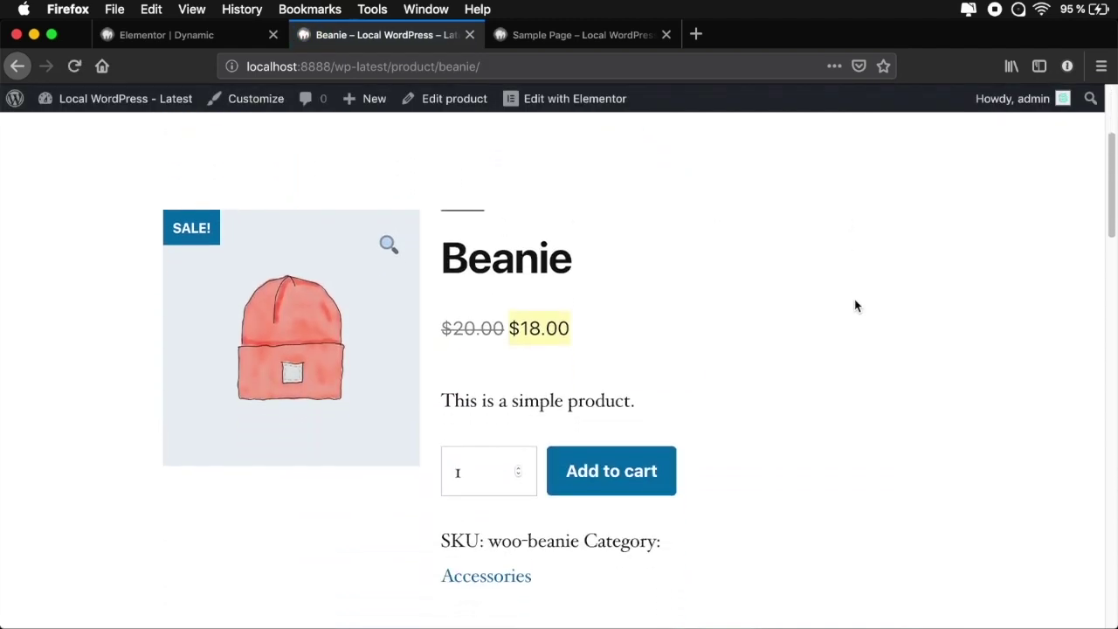
scroll(854, 304, "down", 1)
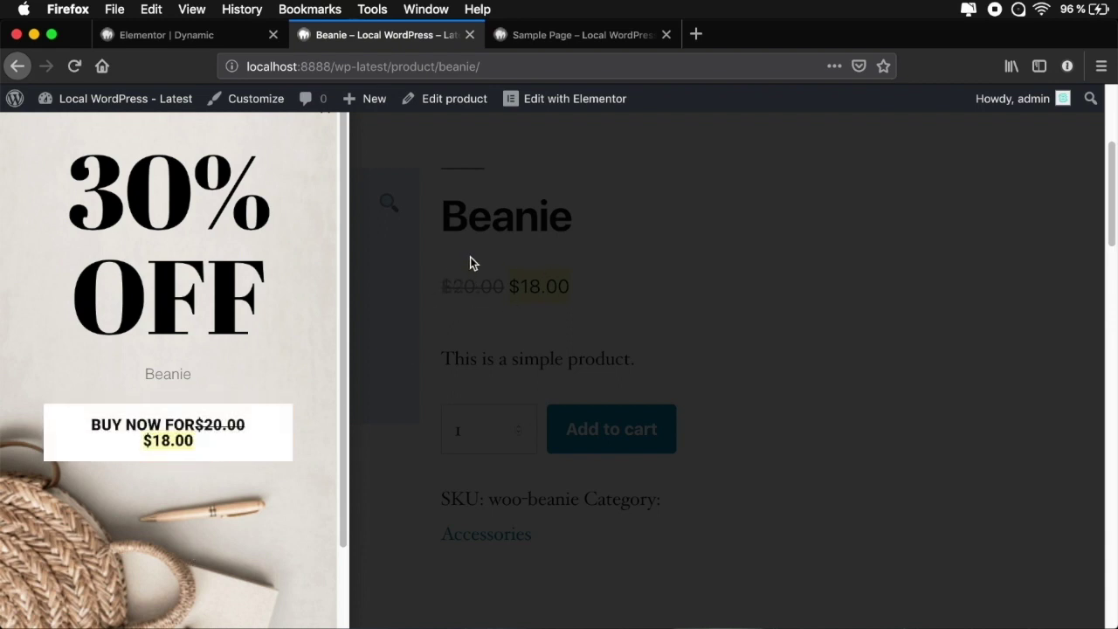
scroll(270, 354, "down", 2)
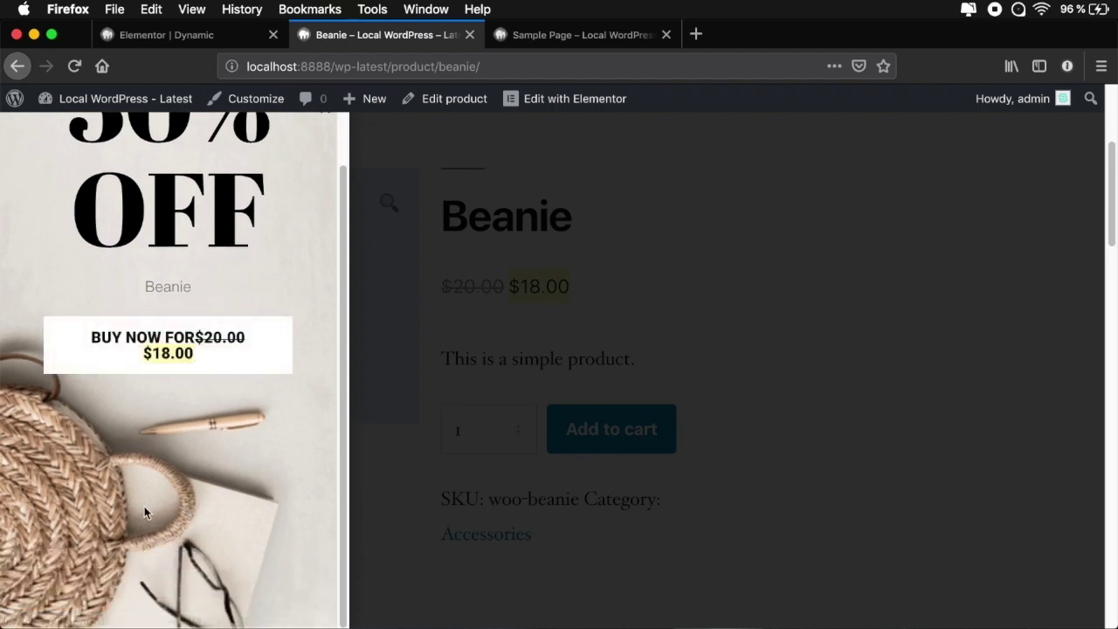
scroll(158, 506, "up", 2)
scroll(158, 506, "down", 2)
left_click(819, 193)
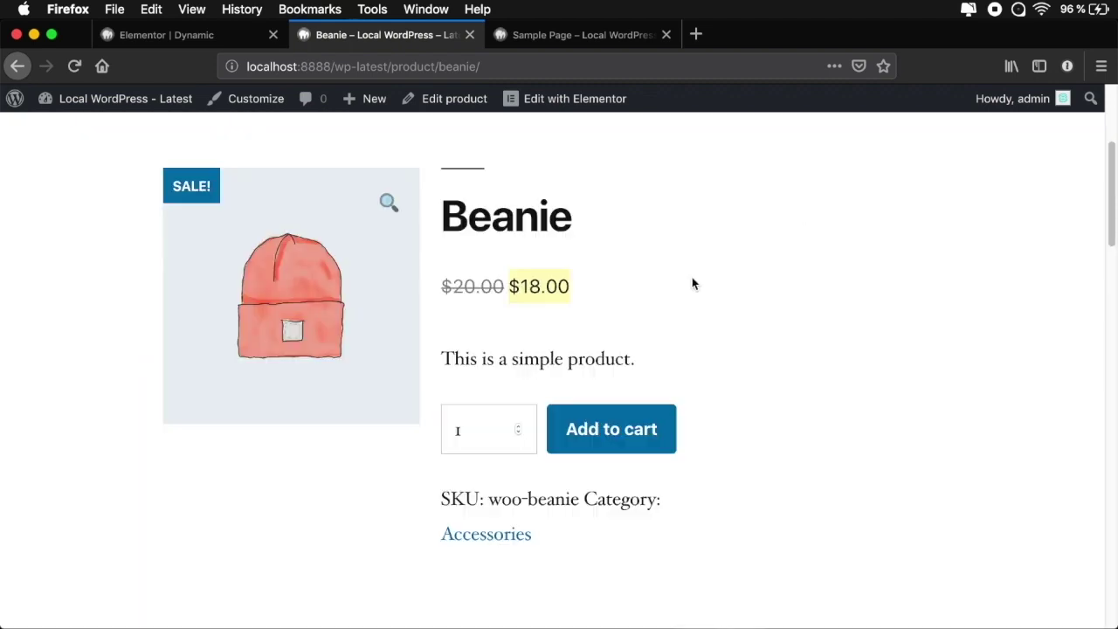
Back in the popup editor, set the section's background image to the WooCommerce dynamic tag Product Image and update the popup.
left_click(199, 34)
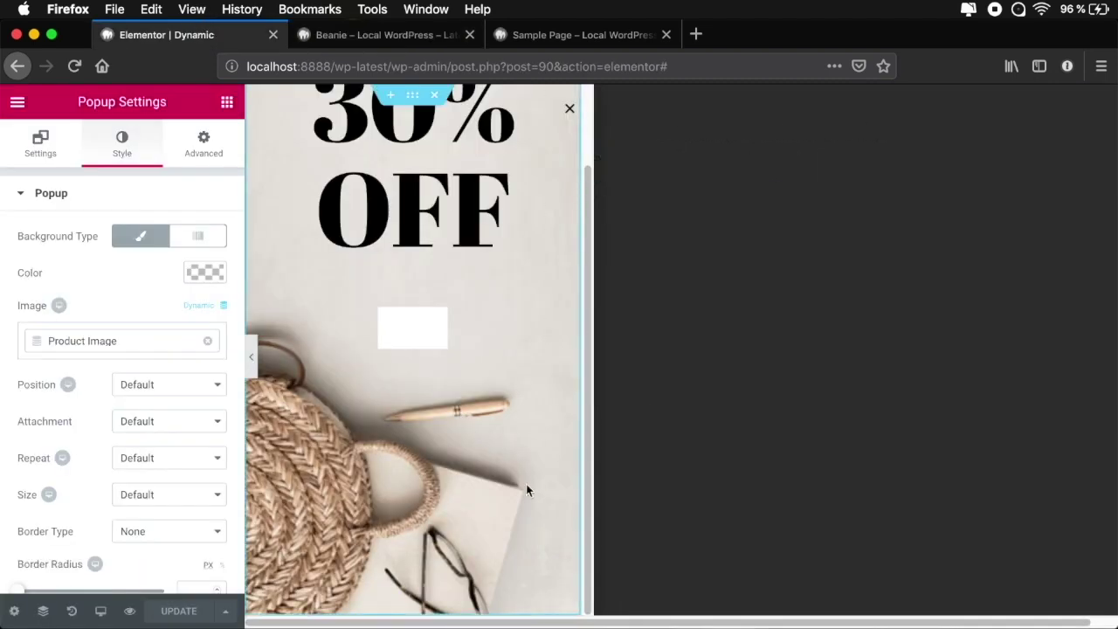
scroll(526, 490, "up", 2)
left_click(417, 250)
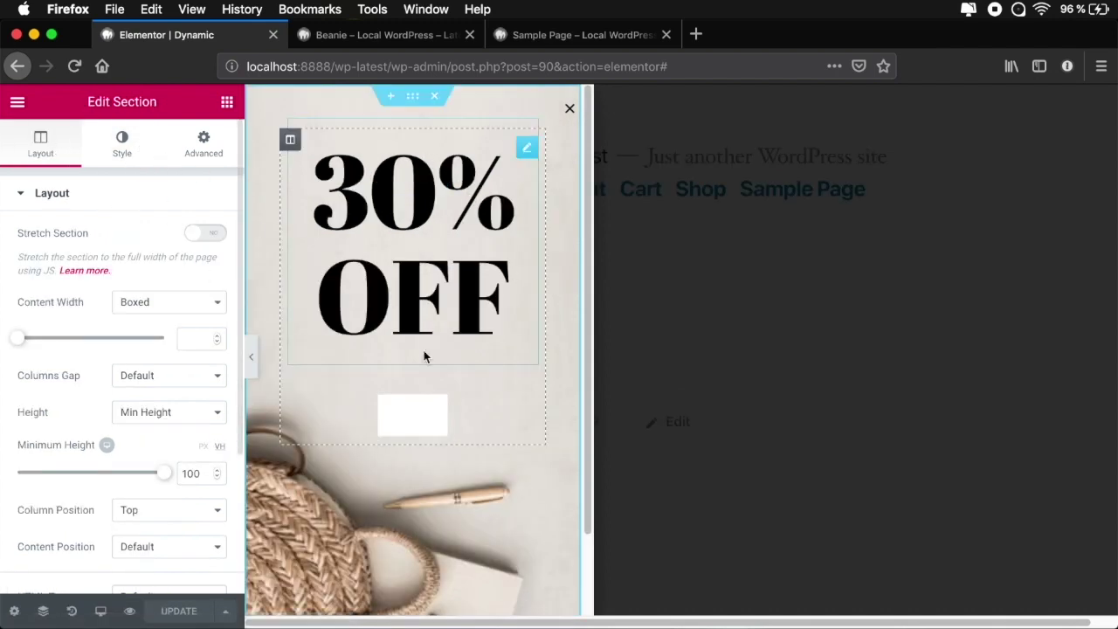
left_click(144, 165)
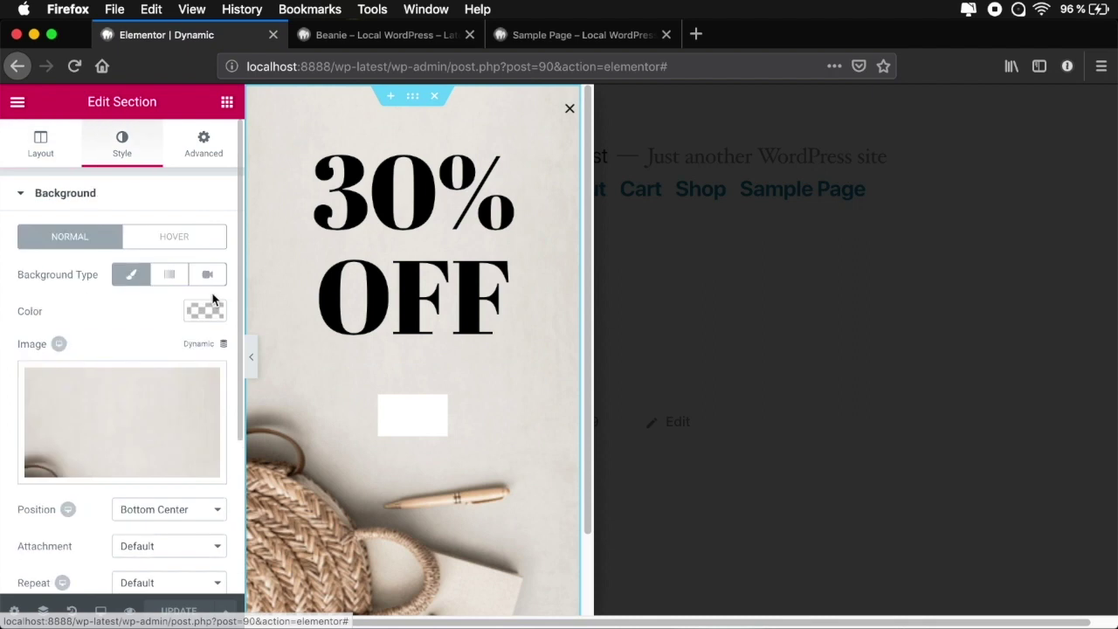
left_click(200, 346)
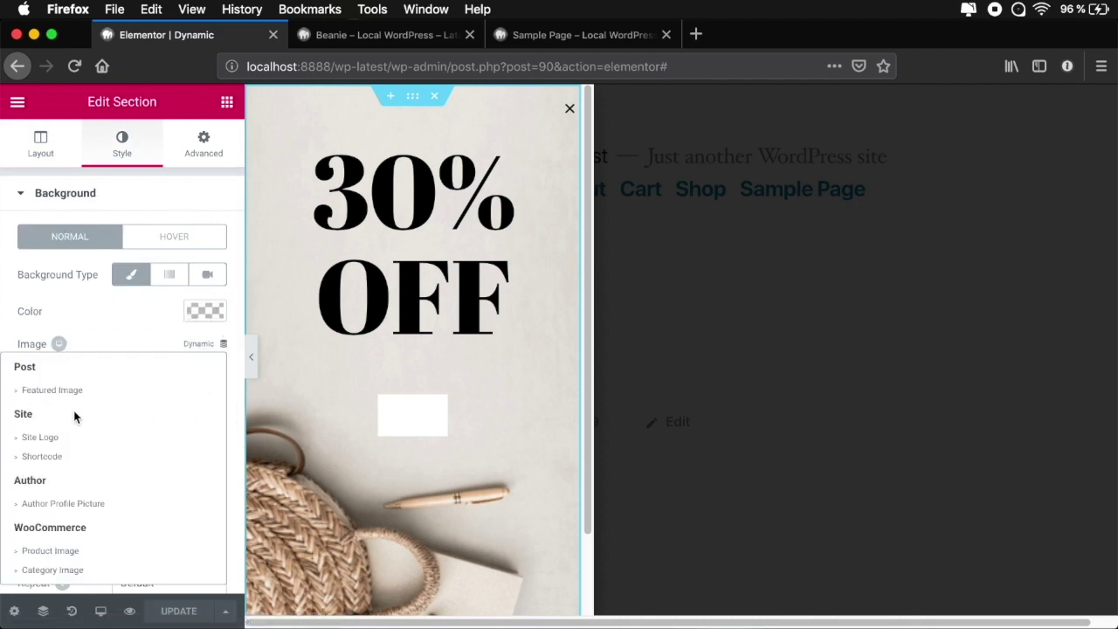
left_click(68, 556)
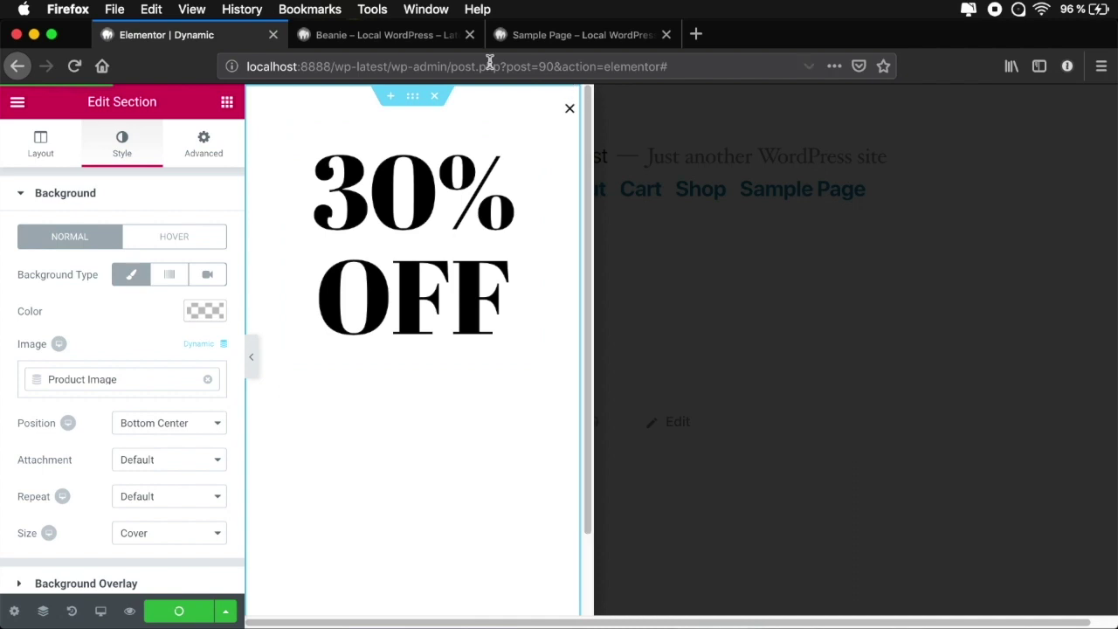
Go back to the live shop and open the Belt product page to check the popup's dynamic background image.
key("ctrl+Tab")
left_click(19, 67)
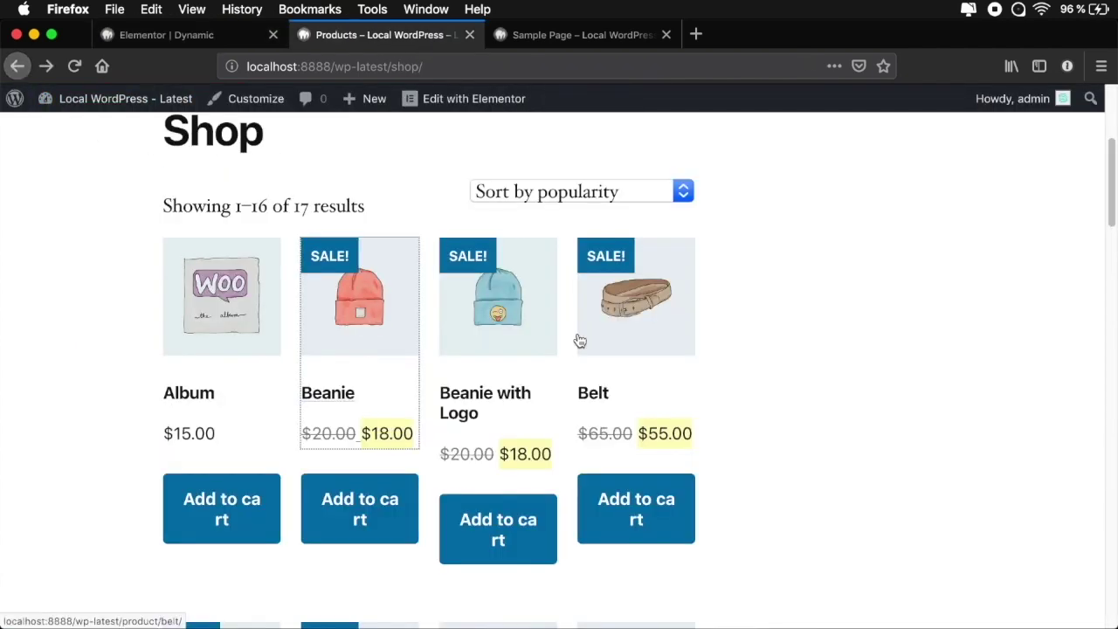
left_click(625, 310)
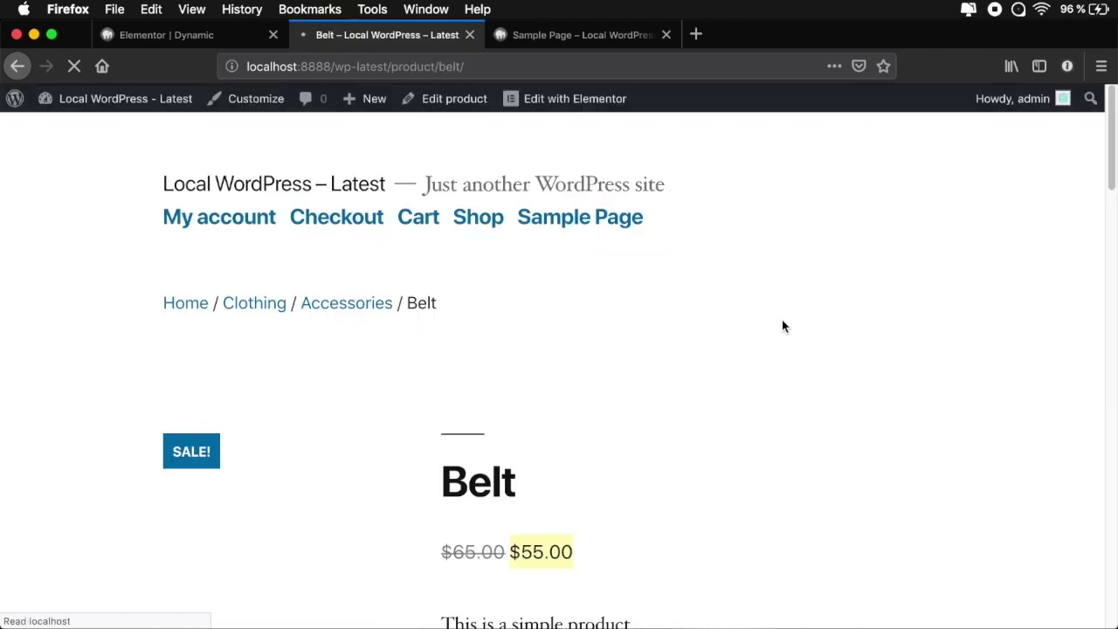
scroll(783, 326, "down", 5)
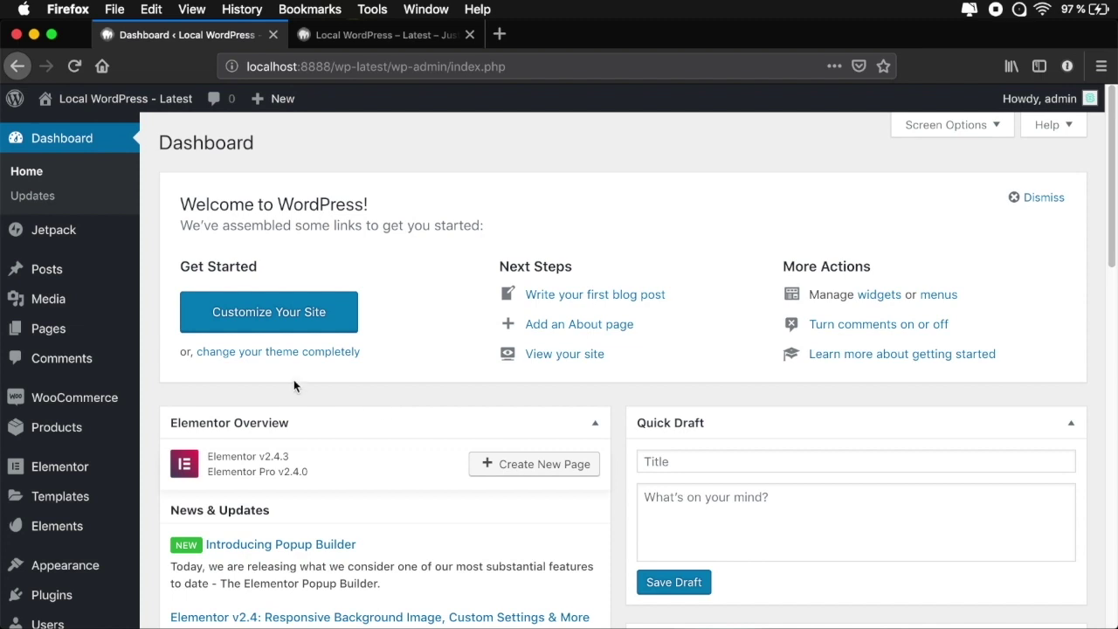
Open the Envato Elements library's Elementor blocks from the WordPress dashboard and filter them by the Popup type.
left_click(53, 532)
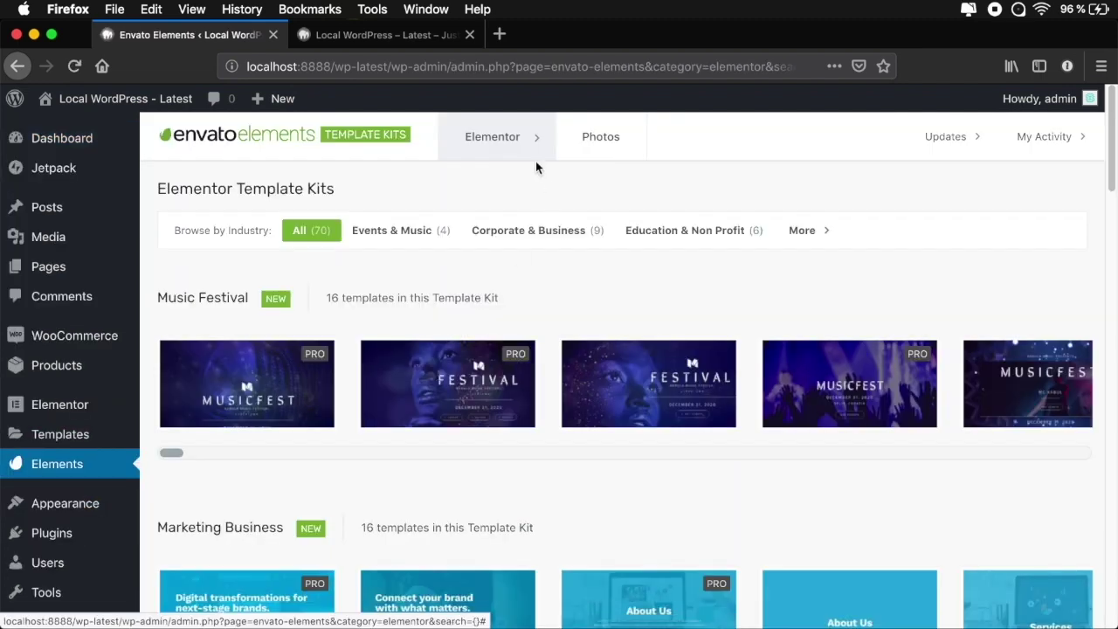
mouse_move(499, 143)
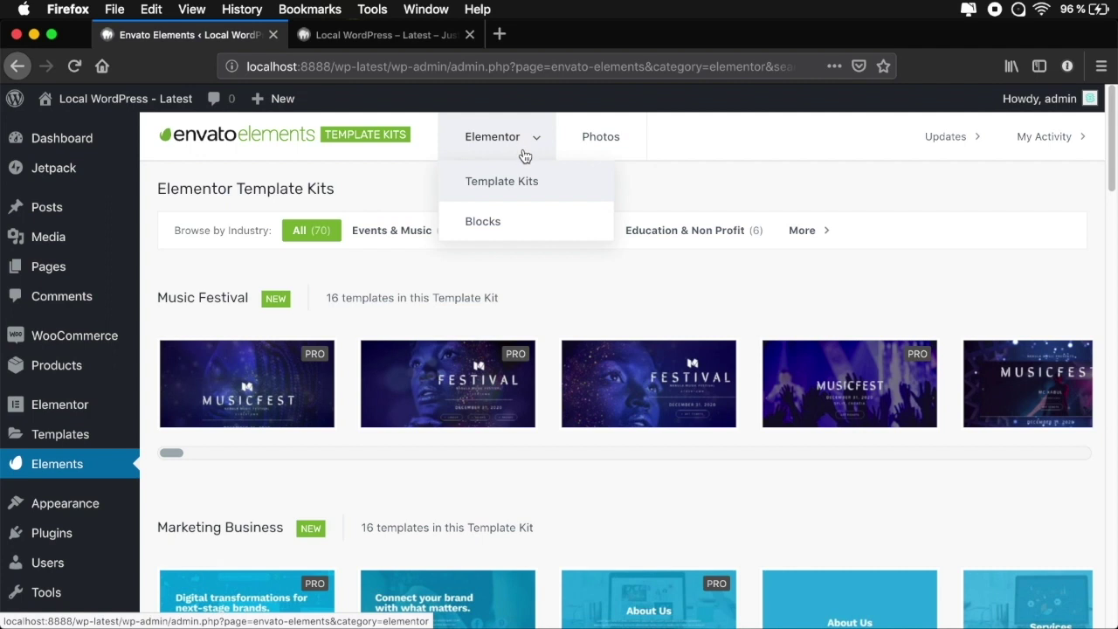
left_click(498, 225)
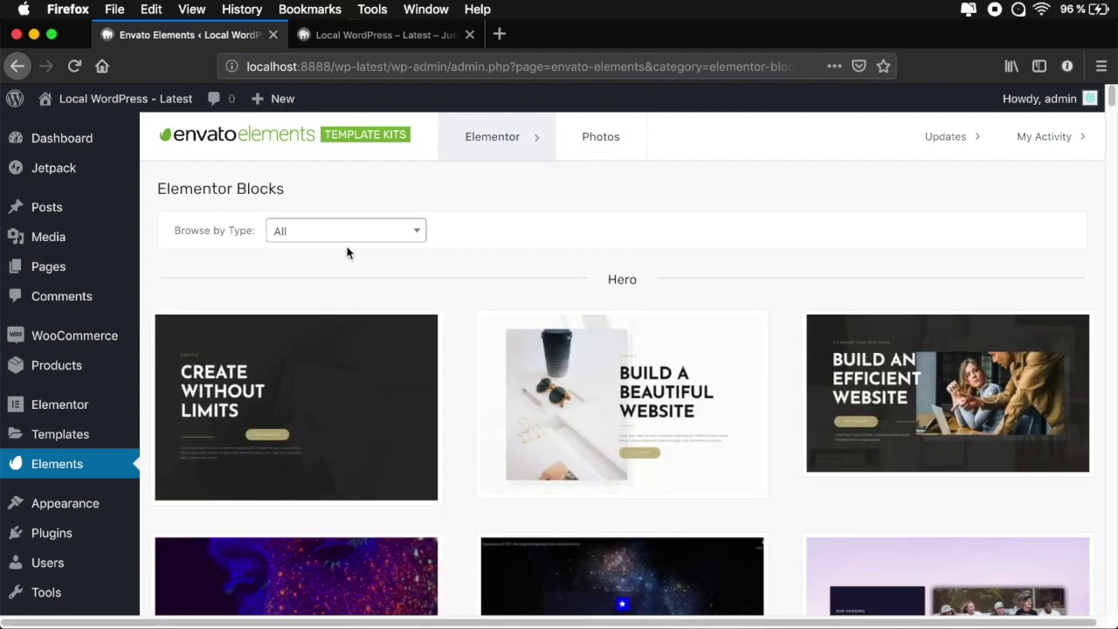
left_click(327, 231)
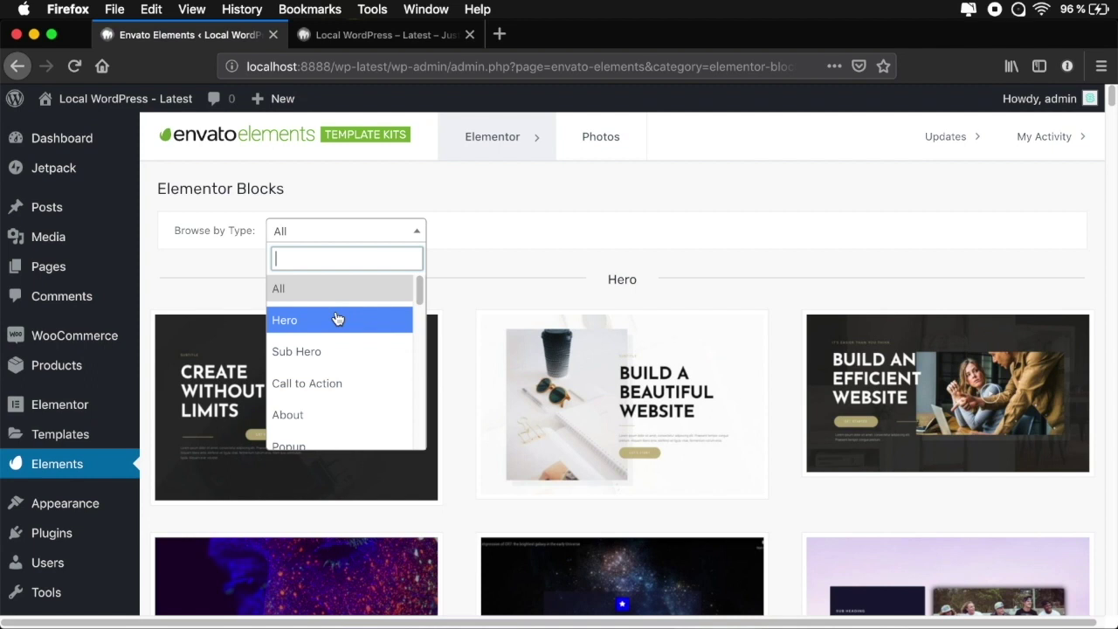
type("pop")
left_click(316, 293)
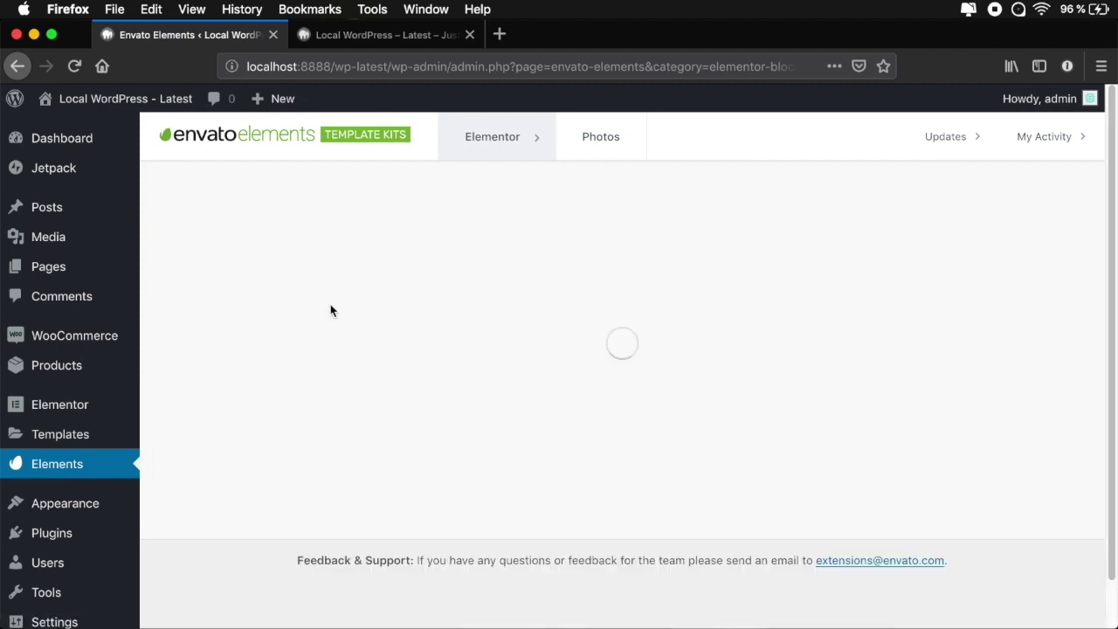
Browse the popup blocks, open the Spring Sale fullscreen promo with 30% and 50% off panels, and import its Pro template.
scroll(916, 274, "down", 5)
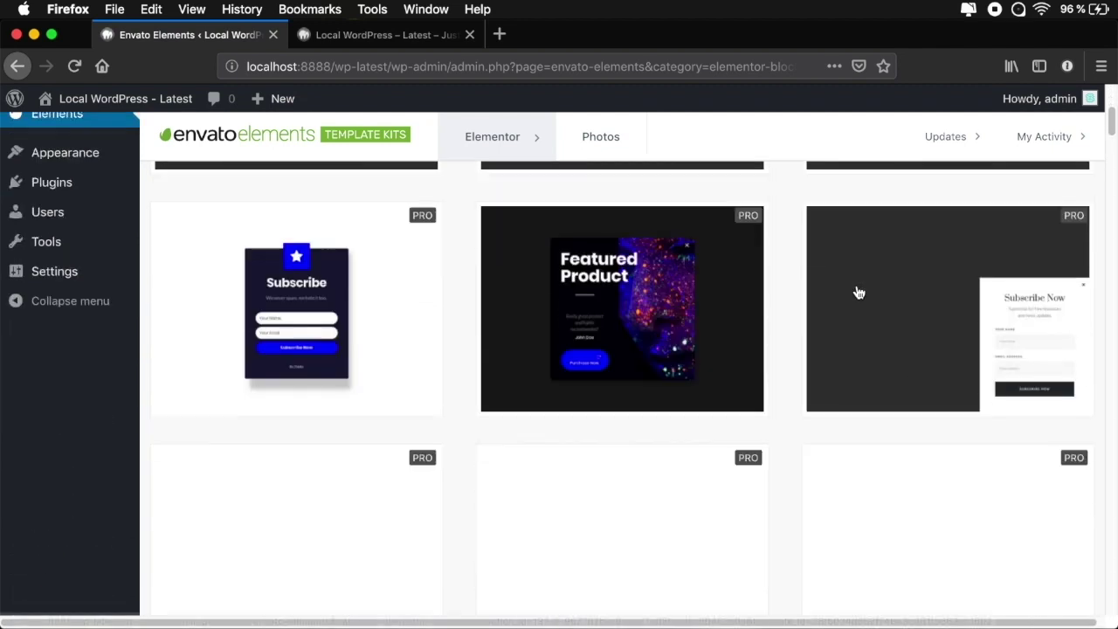
scroll(858, 292, "down", 5)
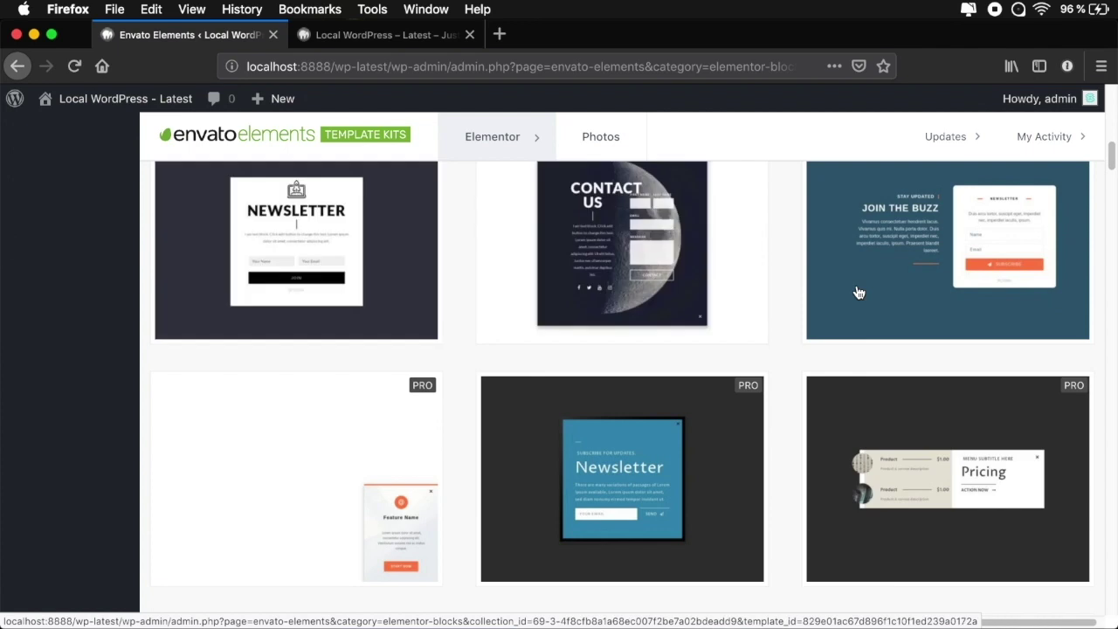
scroll(858, 293, "down", 8)
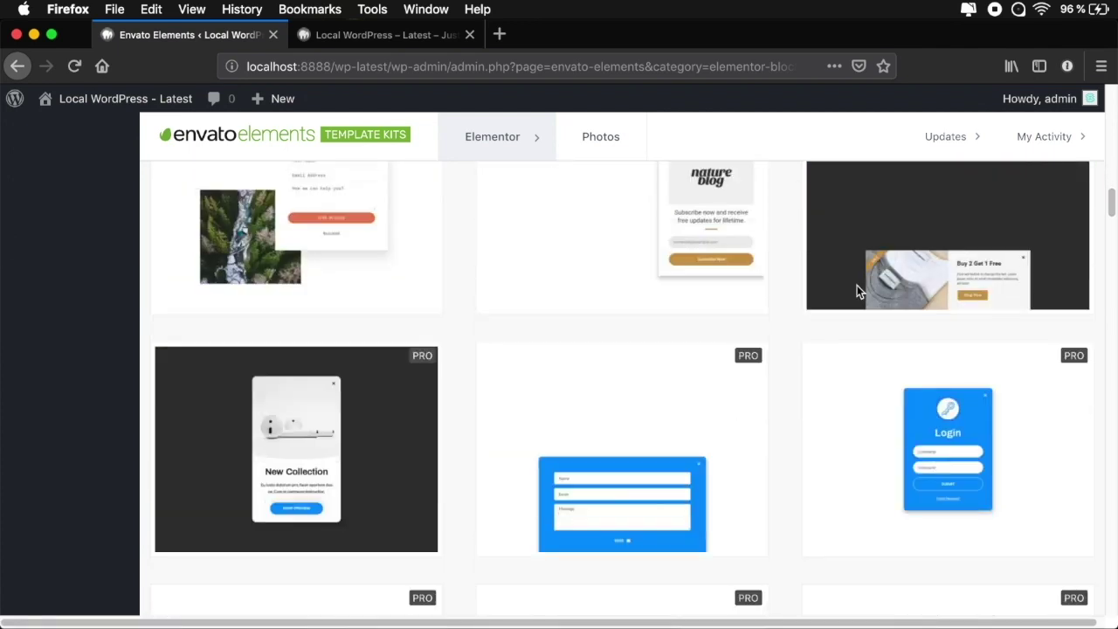
scroll(857, 288, "down", 10)
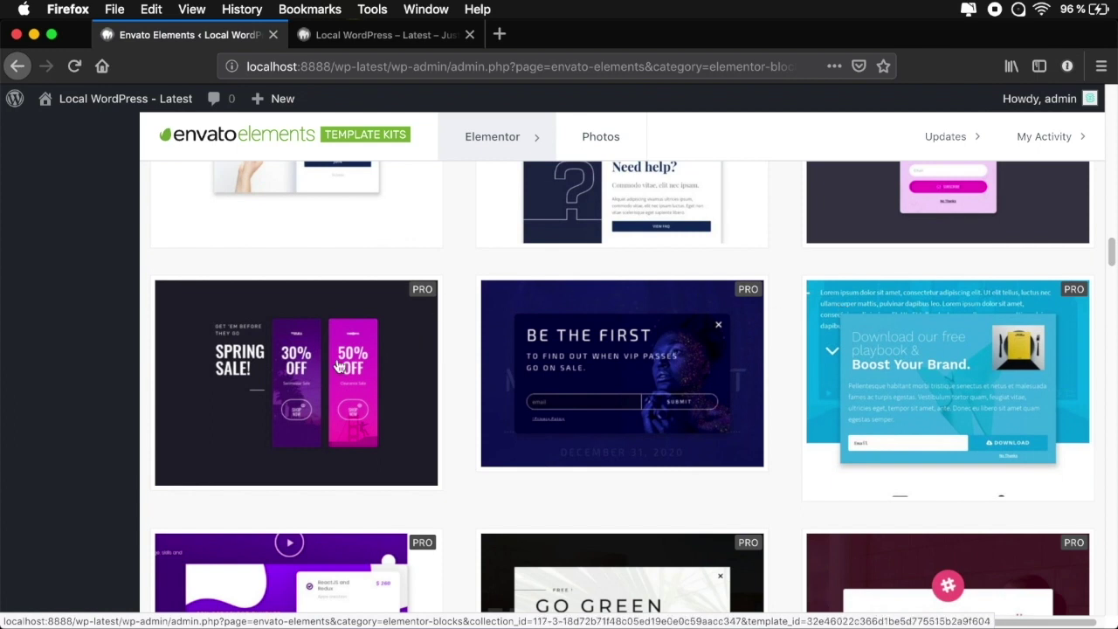
left_click(306, 395)
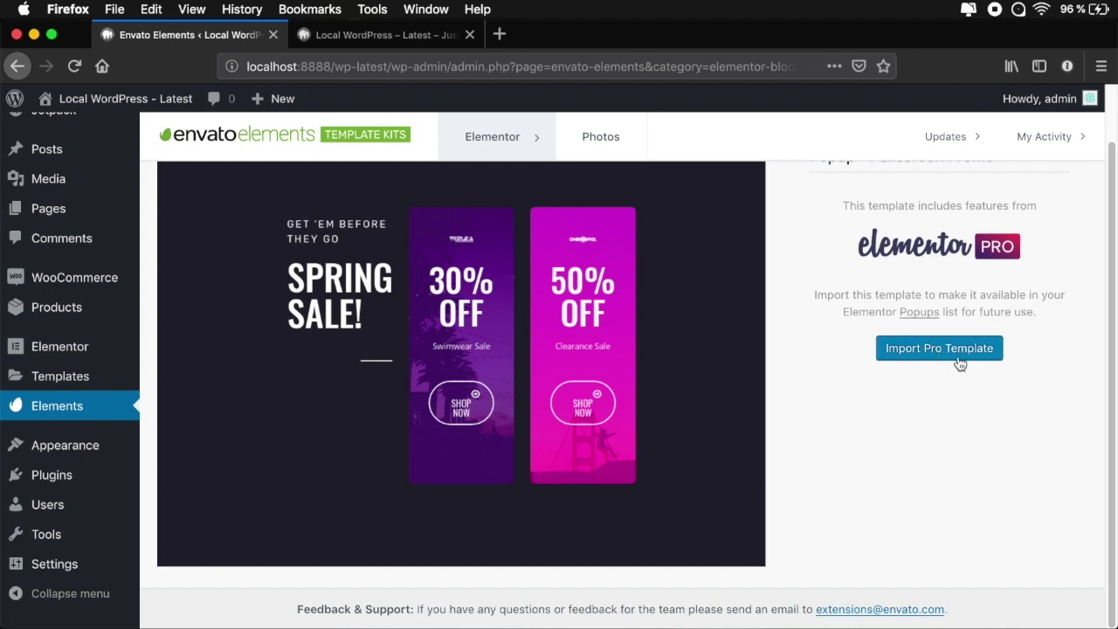
left_click(931, 349)
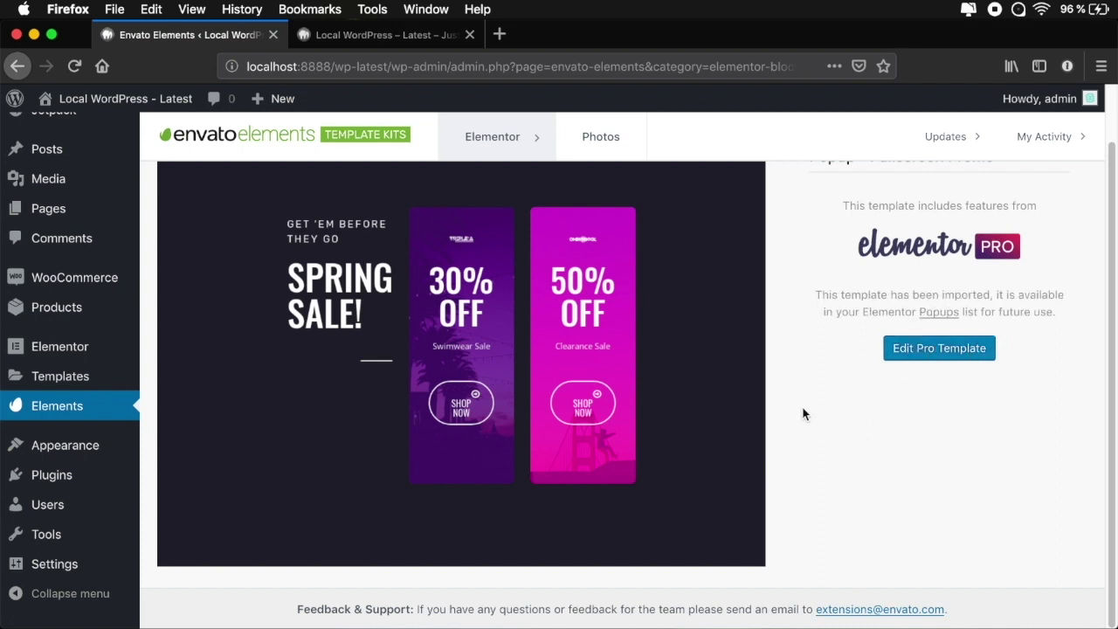
Open the imported Spring Sale popup template for editing and view its live page in a new tab.
left_click(960, 353)
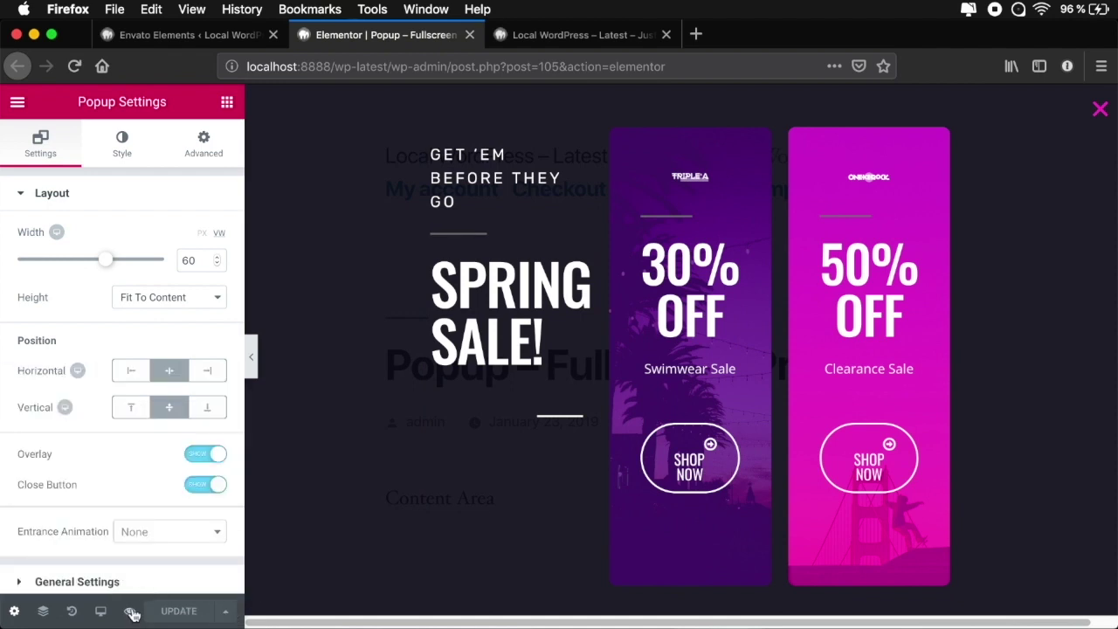
left_click(173, 570)
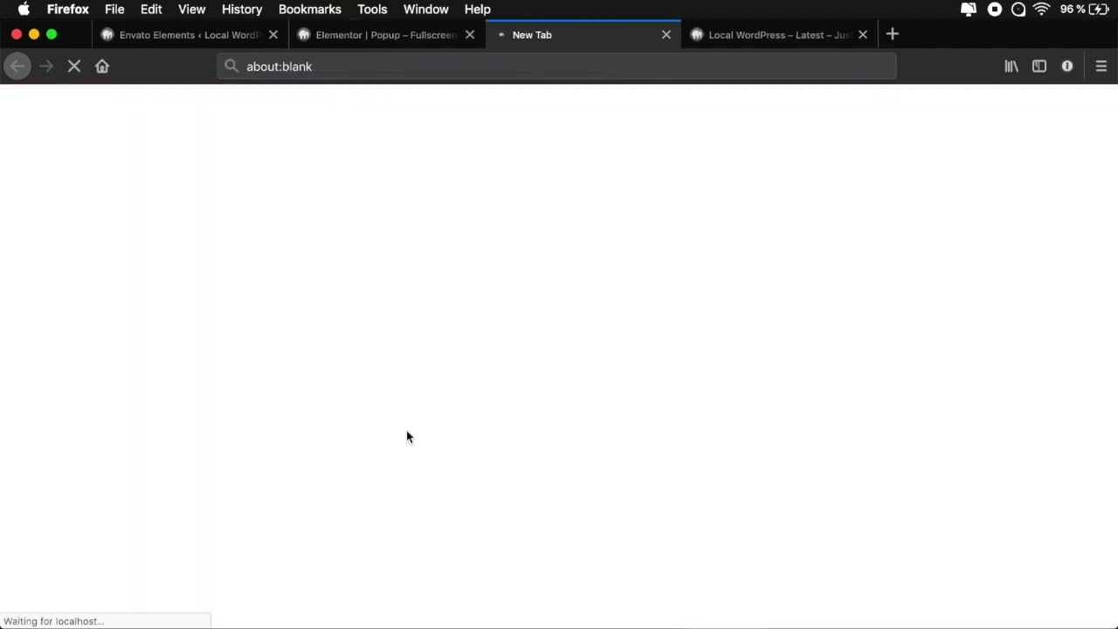